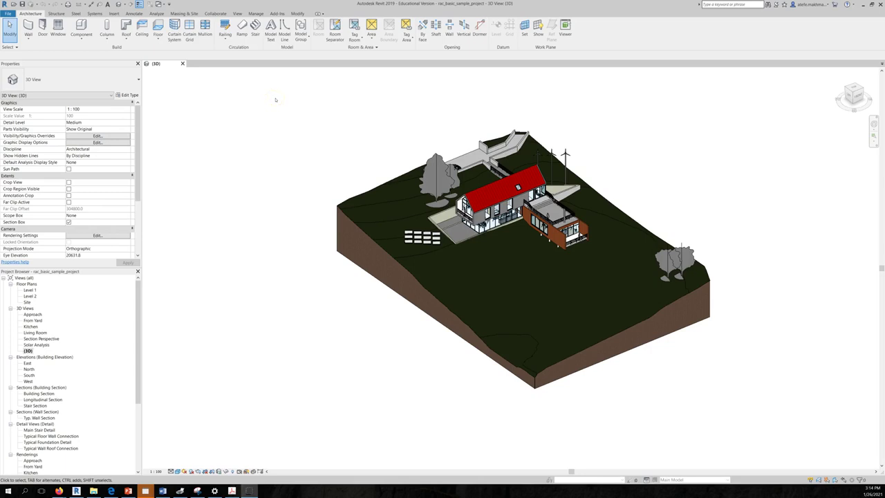
{"action": "left_click", "coordinate": [275, 102]}
{"action": "left_click", "coordinate": [286, 113]}
{"action": "scroll", "coordinate": [324, 148], "scroll_direction": "up", "scroll_amount": 1}
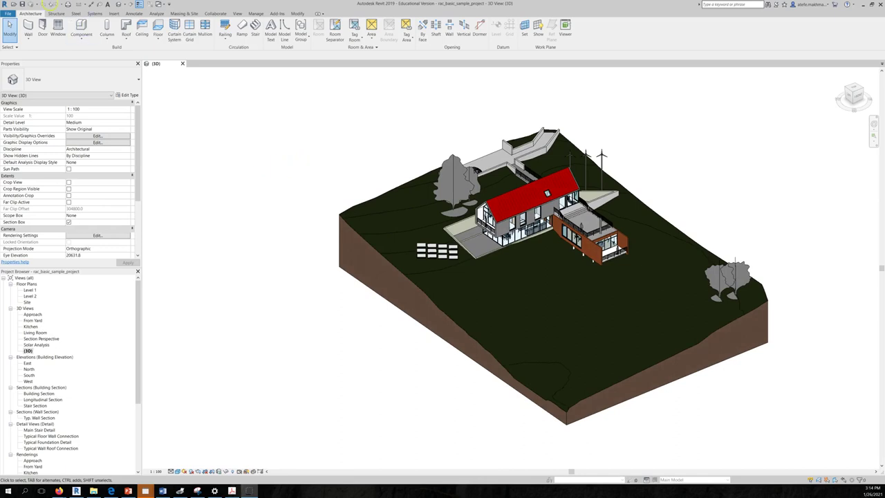
{"action": "left_click", "coordinate": [8, 14]}
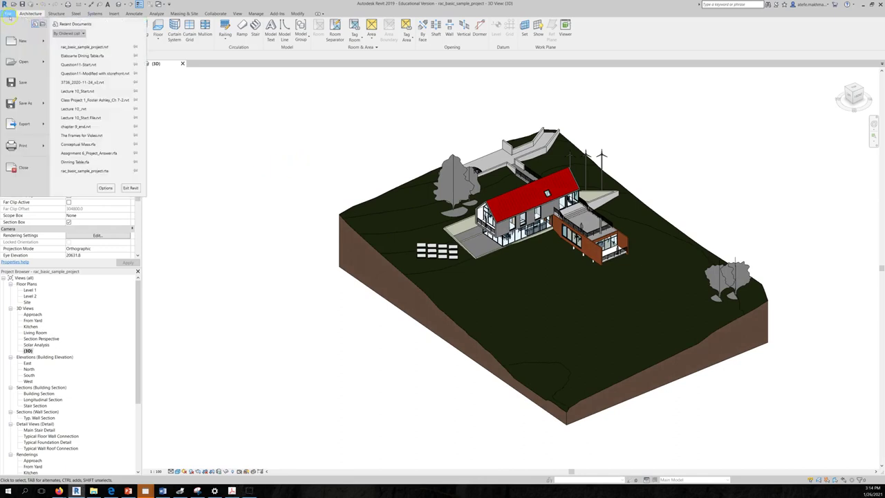
{"action": "mouse_move", "coordinate": [44, 41]}
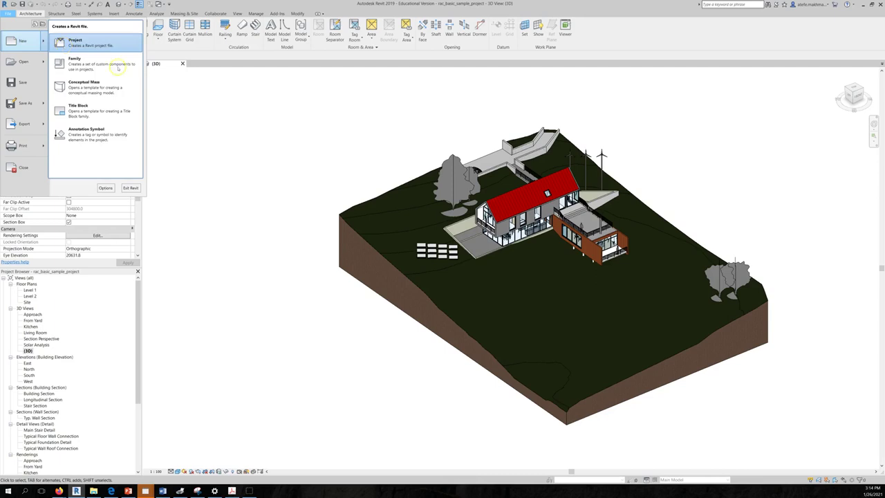
{"action": "left_click", "coordinate": [166, 76]}
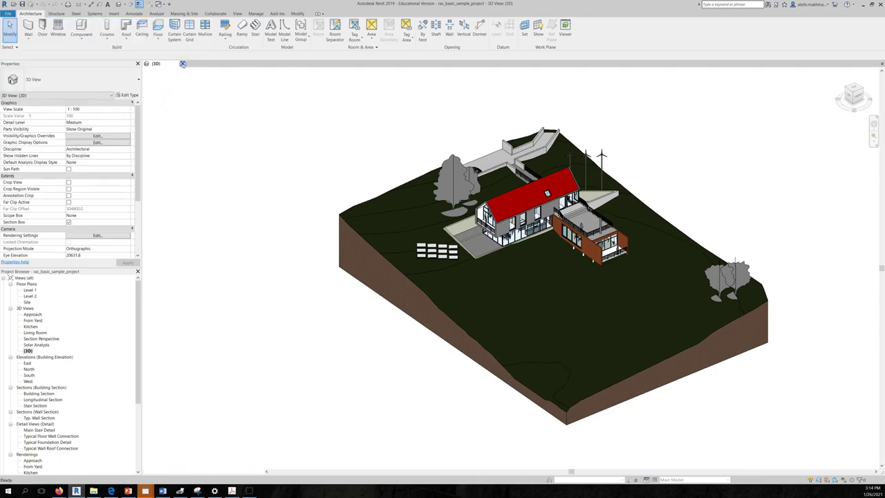
Close the sample project's 3D view and create a new project from the Architectural Template
{"action": "left_click", "coordinate": [183, 63]}
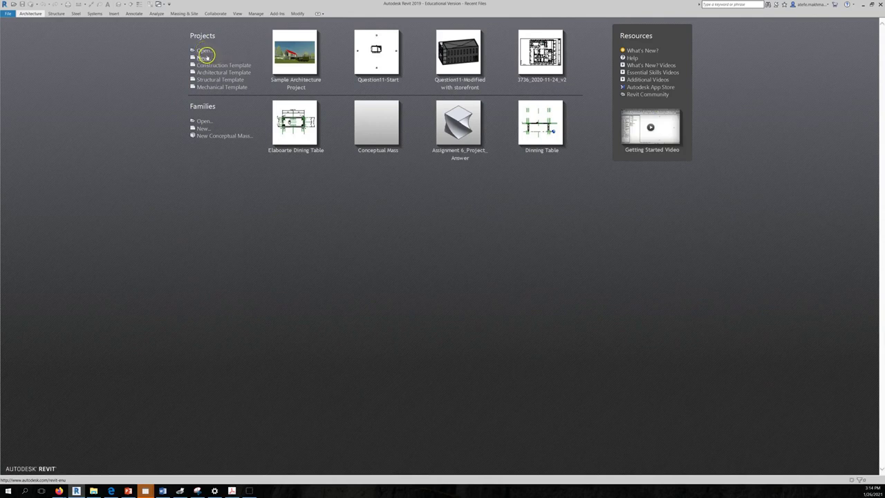
{"action": "left_click", "coordinate": [202, 58]}
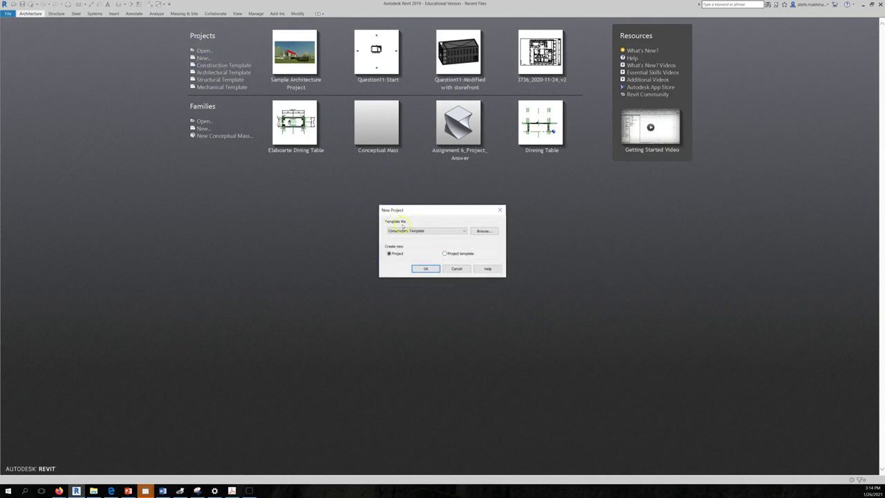
{"action": "left_click", "coordinate": [399, 234]}
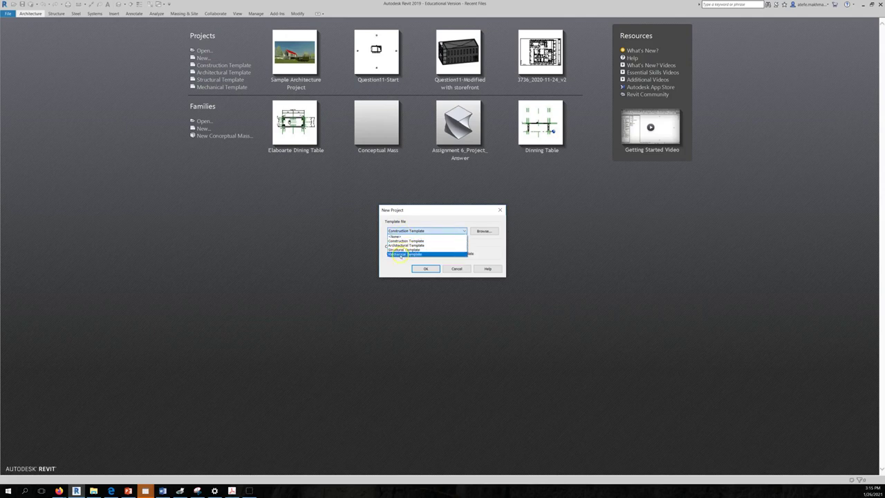
{"action": "left_click", "coordinate": [404, 246]}
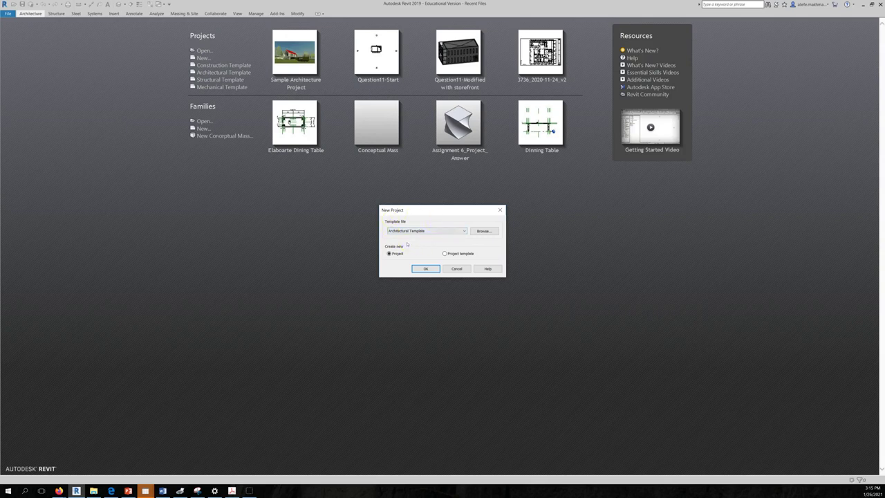
{"action": "left_click", "coordinate": [426, 269]}
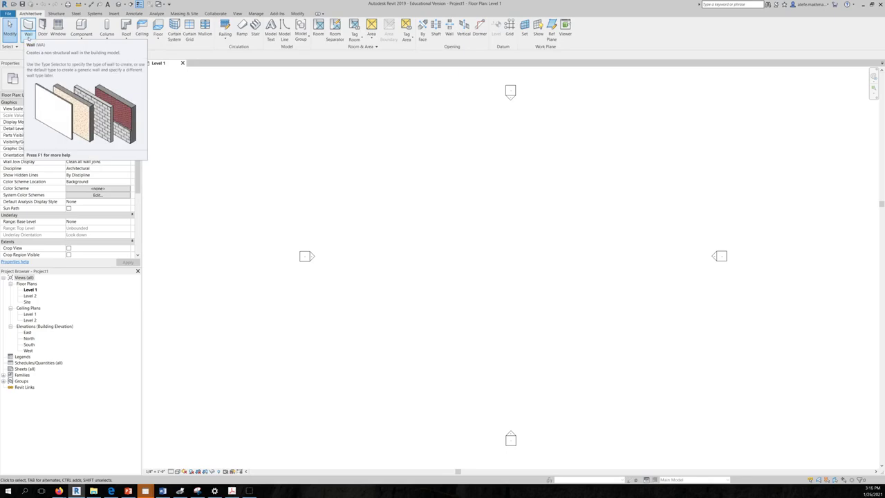
Start placing a wall, review the top constraint and location line options, and turn off Chain
{"action": "left_click", "coordinate": [27, 38]}
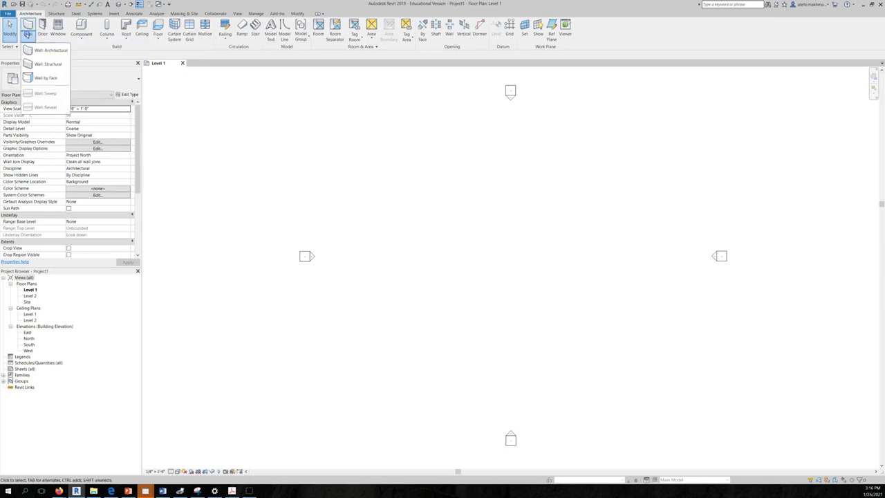
{"action": "key", "text": "Escape"}
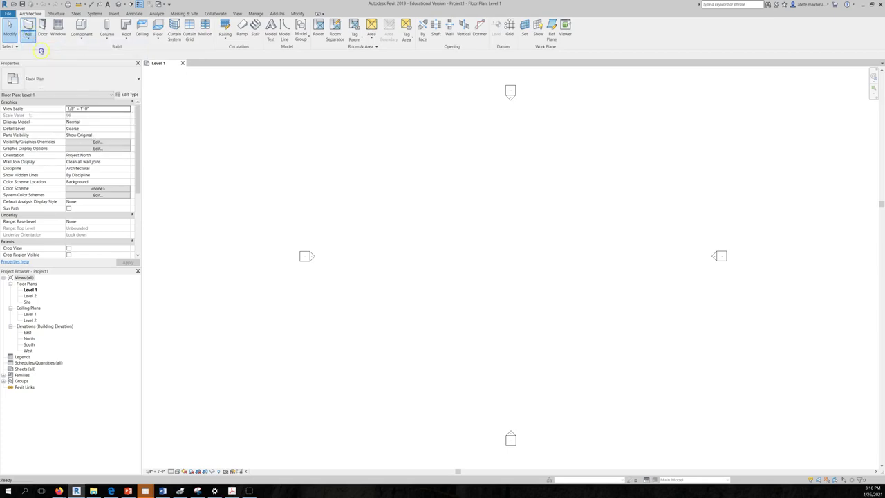
{"action": "key", "text": "w"}
{"action": "key", "text": "a"}
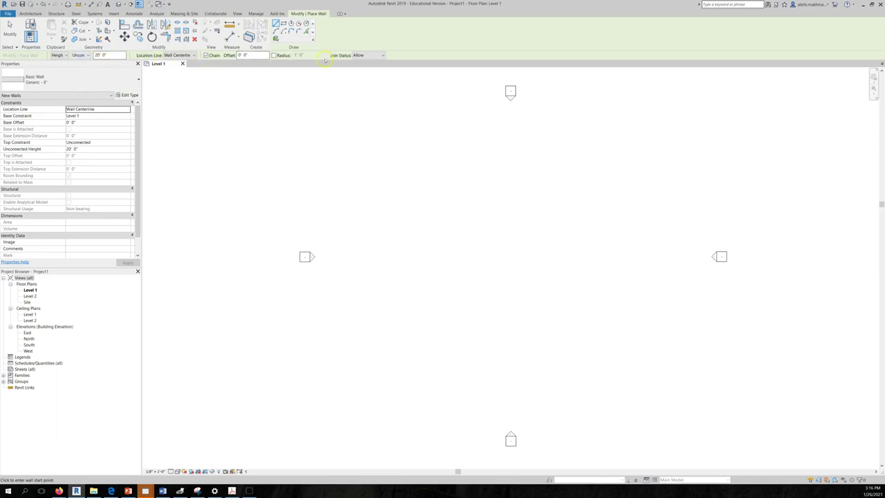
{"action": "left_click", "coordinate": [66, 55]}
{"action": "left_click", "coordinate": [88, 55]}
{"action": "left_click", "coordinate": [88, 56]}
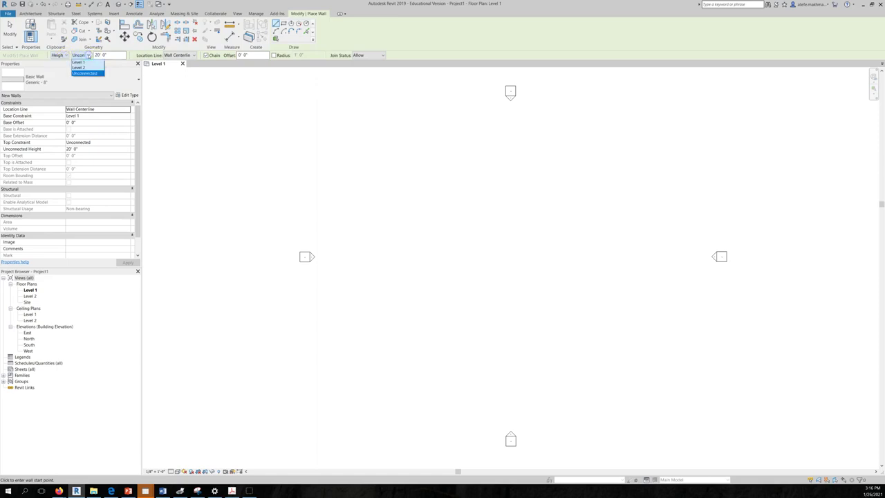
{"action": "left_click", "coordinate": [88, 56]}
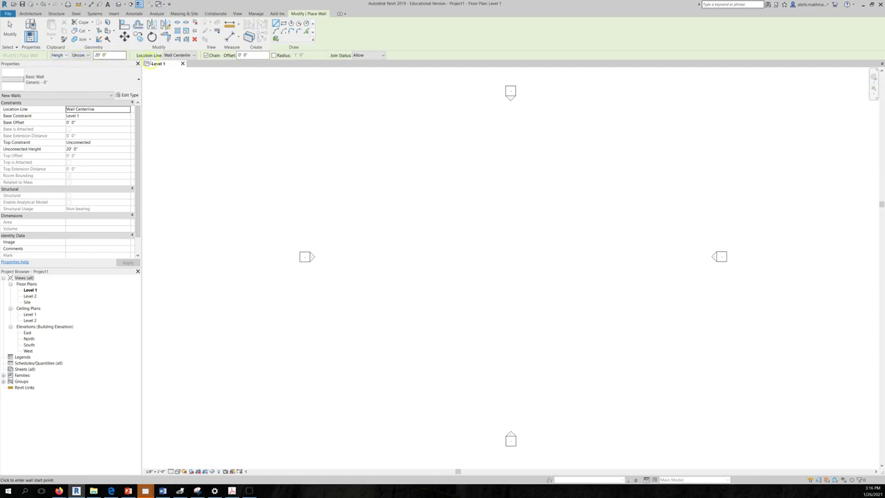
{"action": "left_click", "coordinate": [194, 55]}
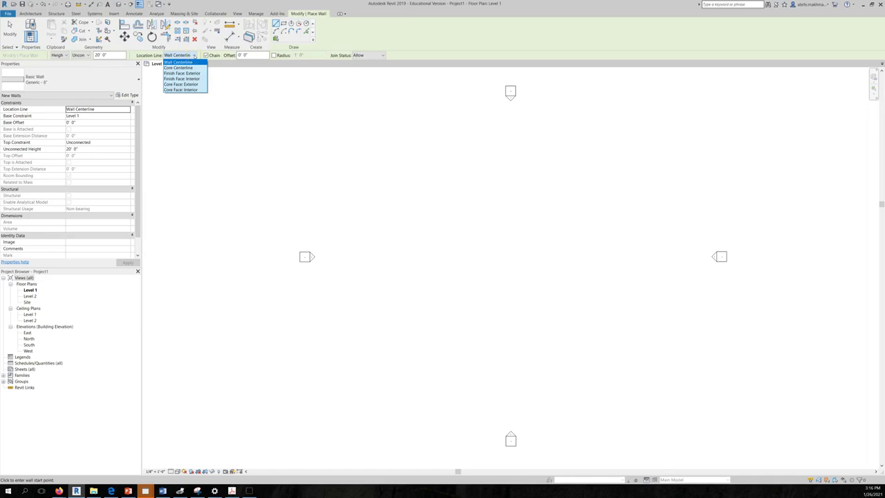
{"action": "left_click", "coordinate": [194, 59]}
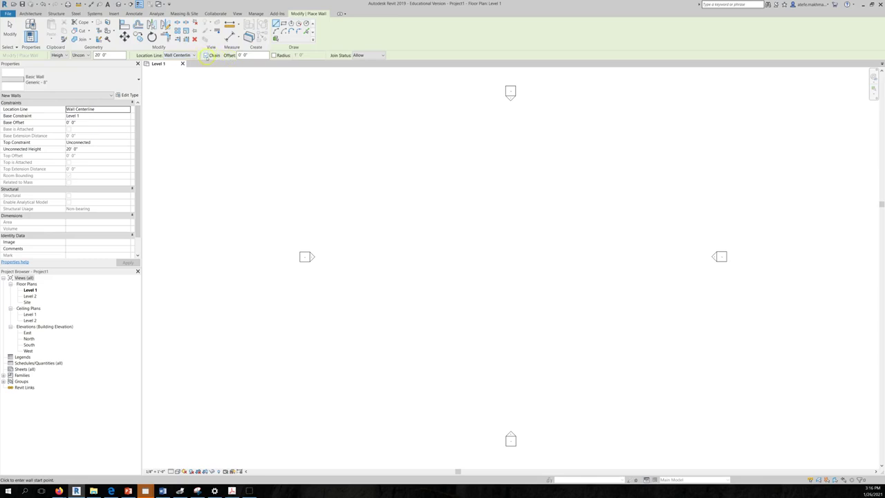
{"action": "left_click", "coordinate": [206, 55]}
Draw a horizontal wall 50' long between the elevation markers on the Level 1 plan
{"action": "left_click", "coordinate": [384, 192]}
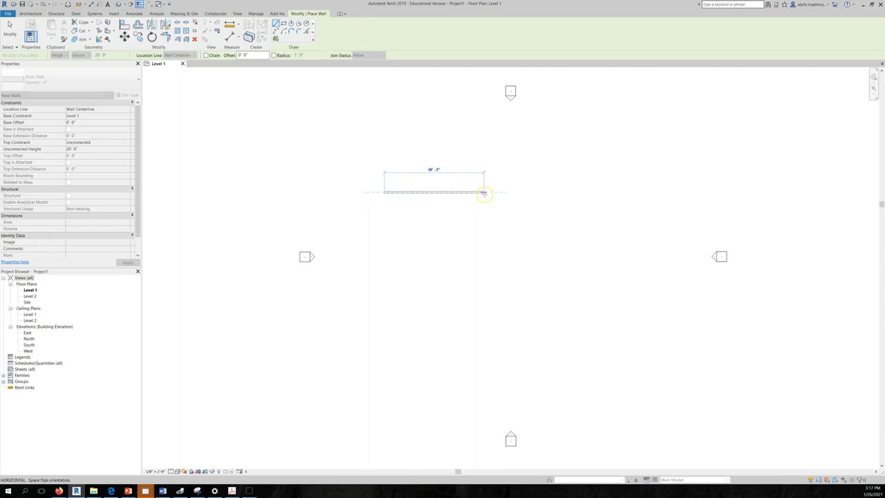
{"action": "scroll", "coordinate": [485, 193], "scroll_direction": "up", "scroll_amount": 2}
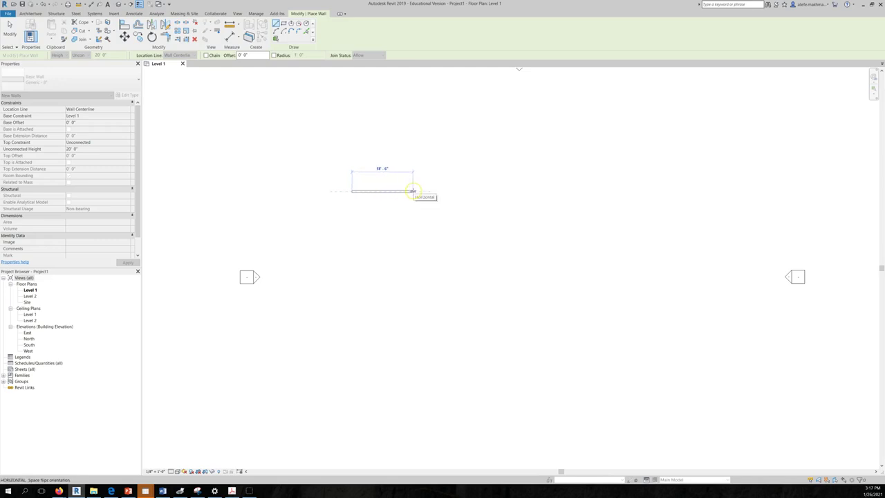
{"action": "left_click", "coordinate": [421, 191]}
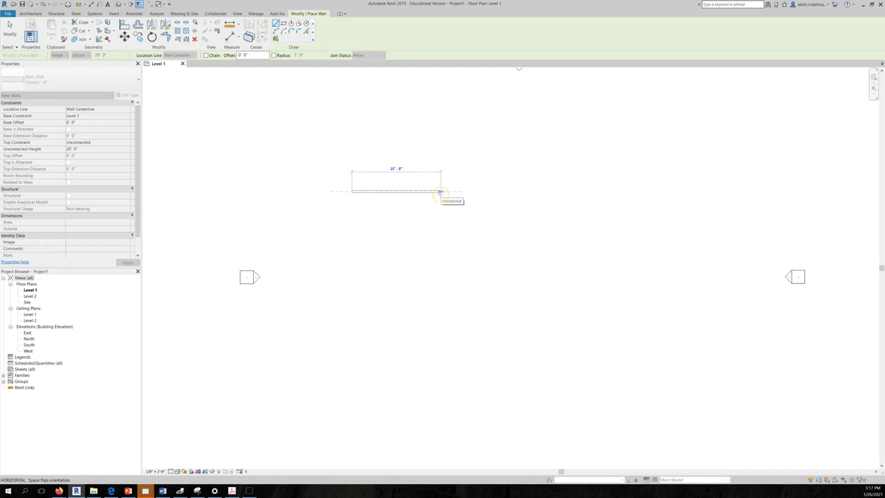
{"action": "left_click_drag", "start_coordinate": [440, 192], "coordinate": [515, 192]}
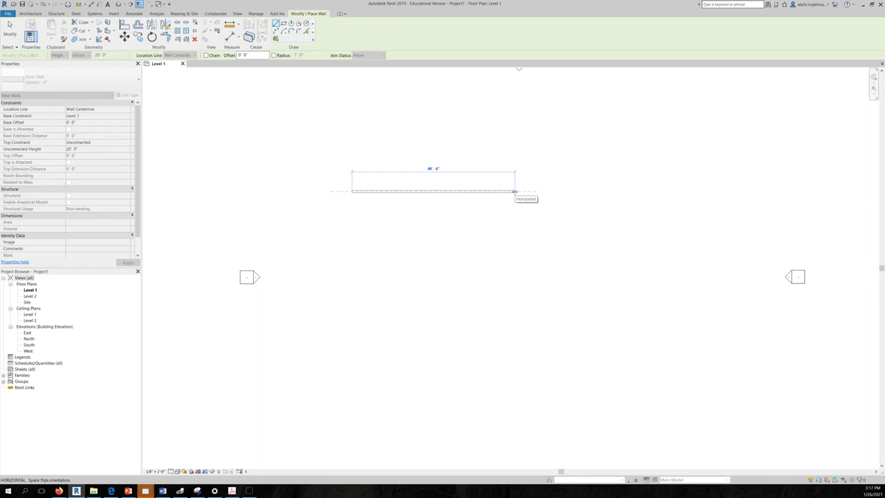
{"action": "type", "text": "50"}
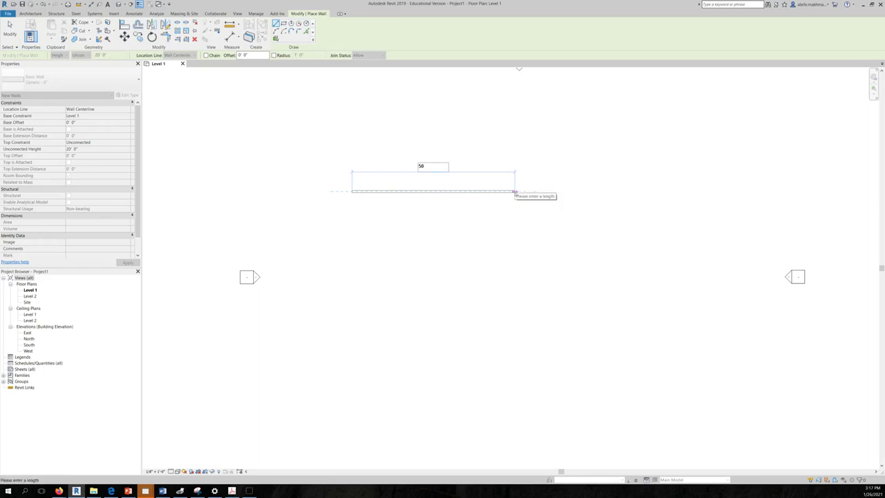
{"action": "key", "text": "Return"}
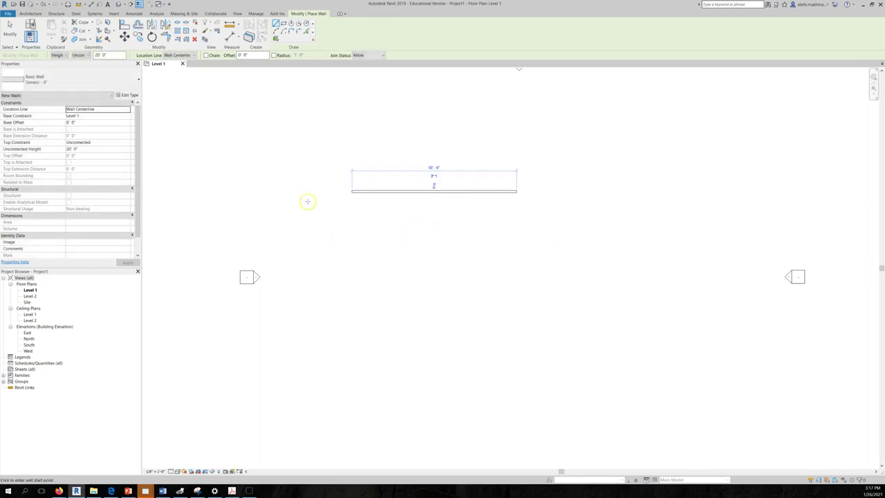
{"action": "key", "text": "Escape"}
{"action": "key", "text": "Escape"}
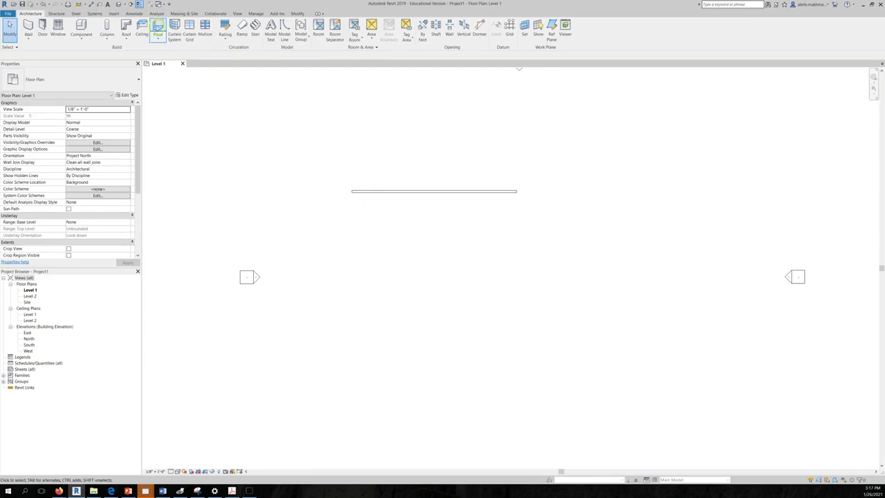
Show the wall in the default 3D view, and save the project as Wall while closing it
{"action": "left_click", "coordinate": [120, 4]}
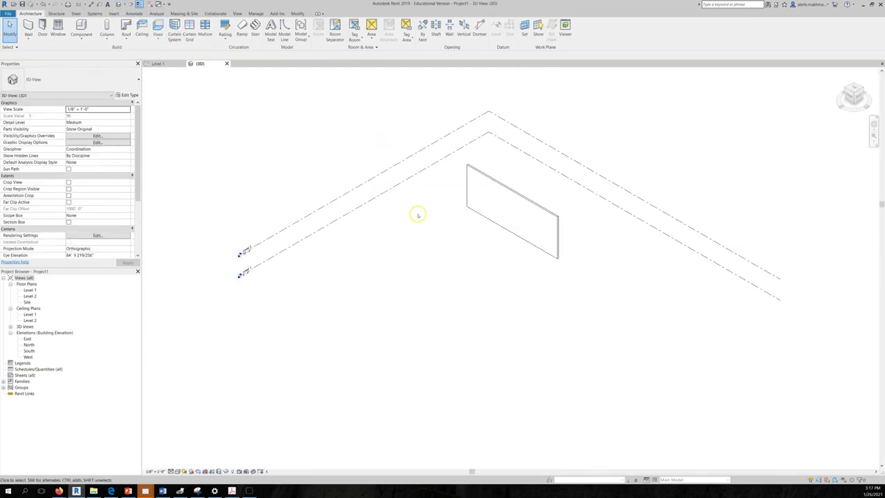
{"action": "left_click", "coordinate": [481, 209]}
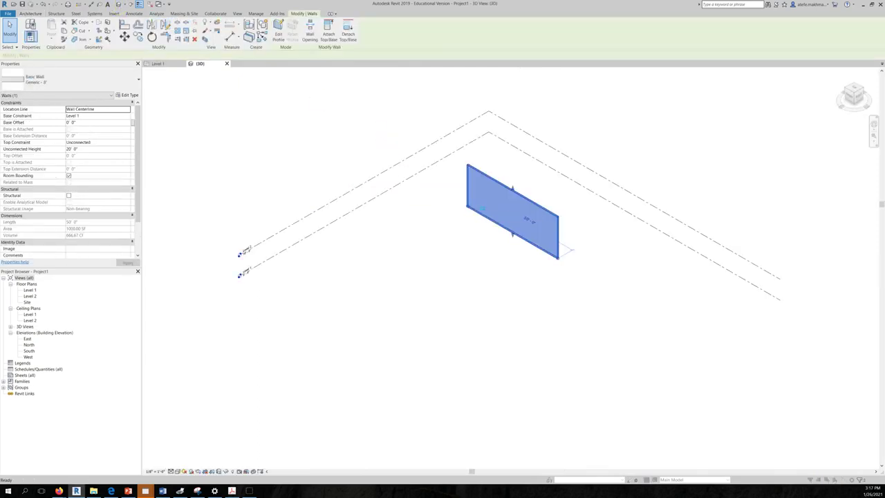
{"action": "key", "text": "alt+F4"}
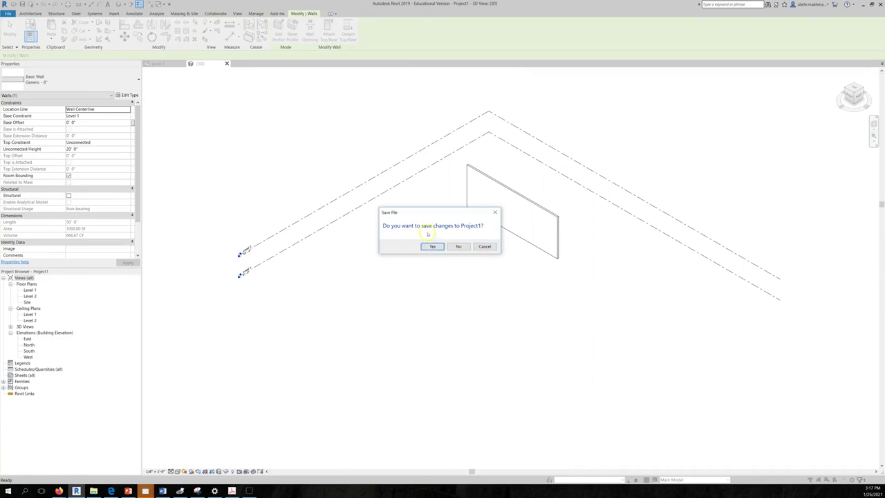
{"action": "left_click", "coordinate": [433, 246]}
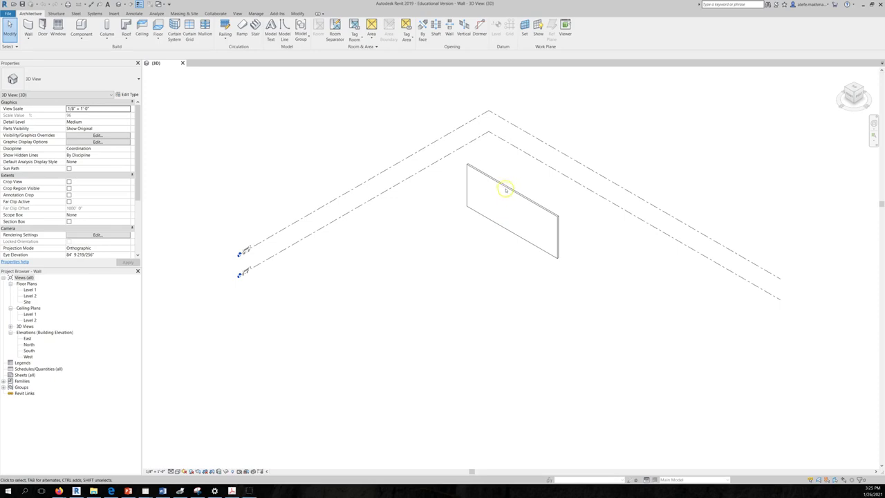
Change the wall's type to Exterior - Brick and CMU on MTL. Stud and view its other face
{"action": "left_click", "coordinate": [509, 191]}
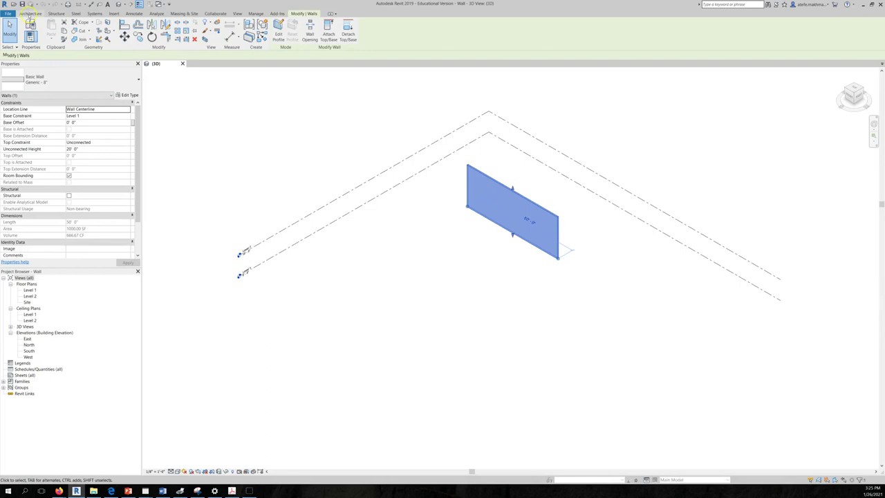
{"action": "left_click", "coordinate": [29, 14]}
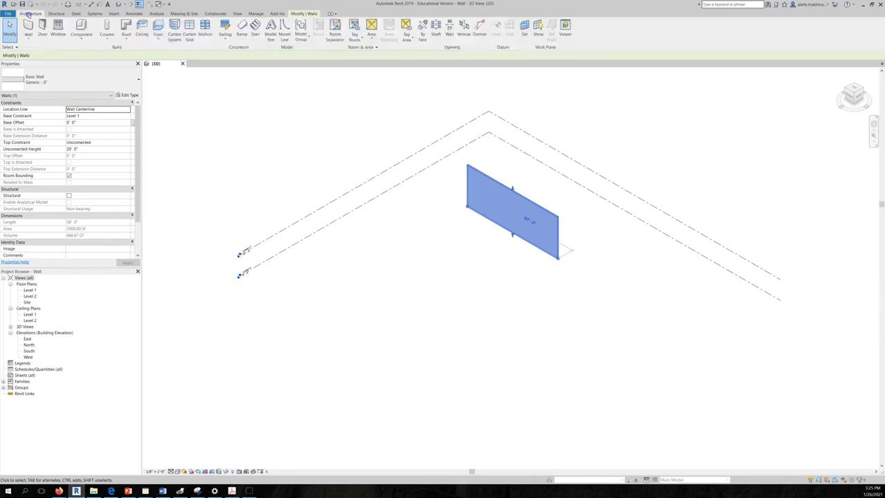
{"action": "left_click", "coordinate": [36, 82]}
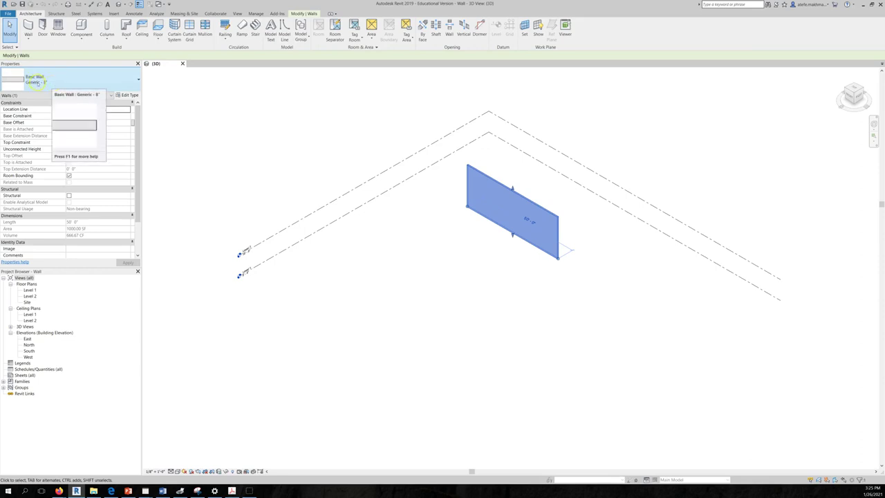
{"action": "left_click", "coordinate": [72, 83]}
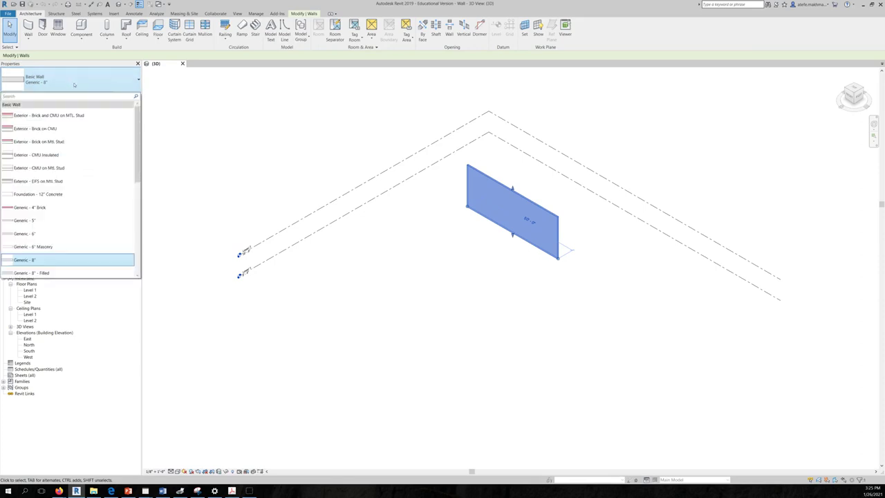
{"action": "left_click", "coordinate": [42, 198]}
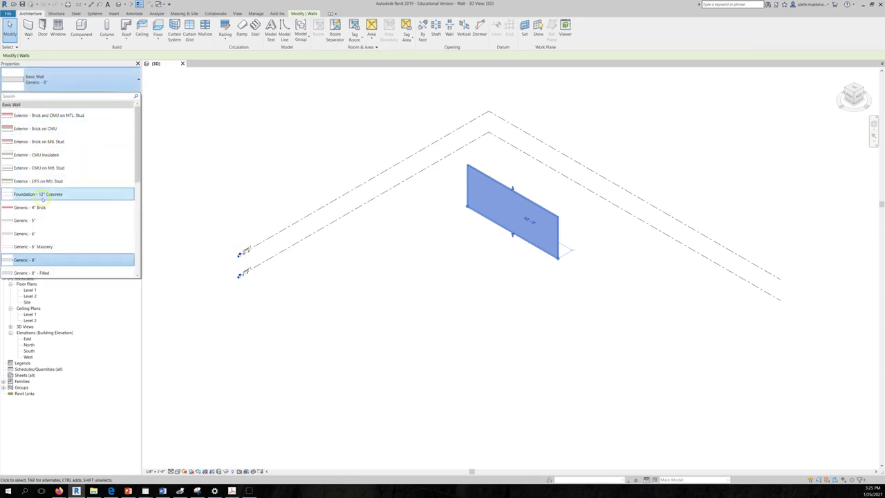
{"action": "left_click", "coordinate": [49, 116]}
{"action": "left_click", "coordinate": [512, 240]}
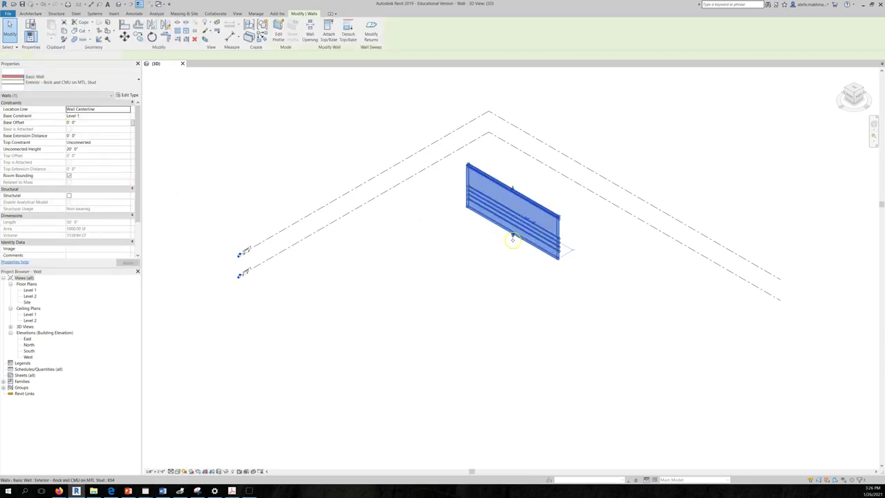
{"action": "left_click", "coordinate": [503, 242]}
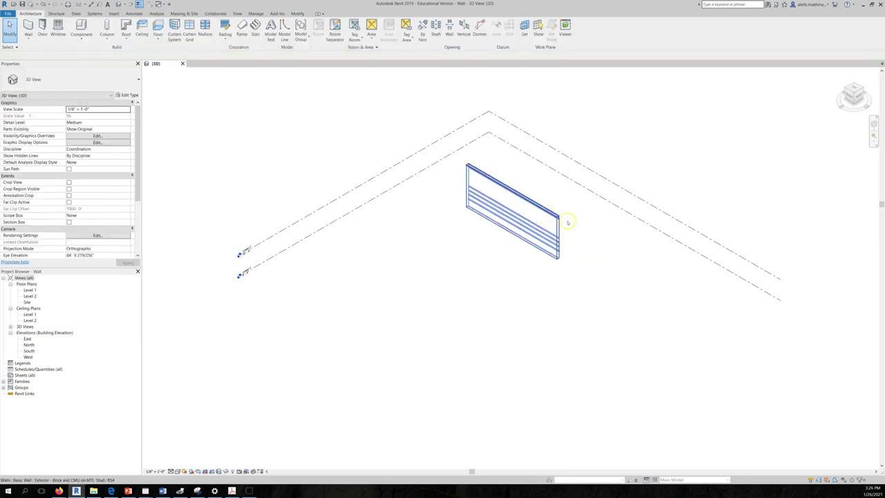
{"action": "left_click_drag", "start_coordinate": [858, 96], "coordinate": [651, 238]}
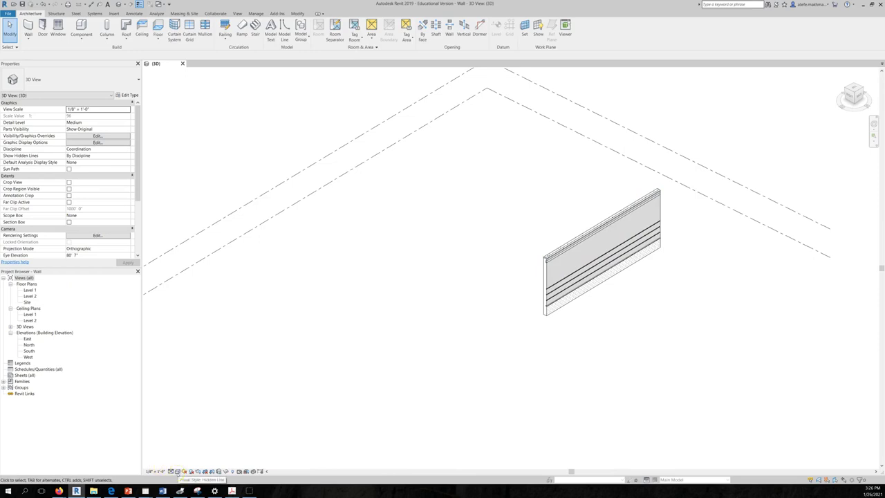
Set the 3D view's visual style to Shaded
{"action": "left_click", "coordinate": [178, 472]}
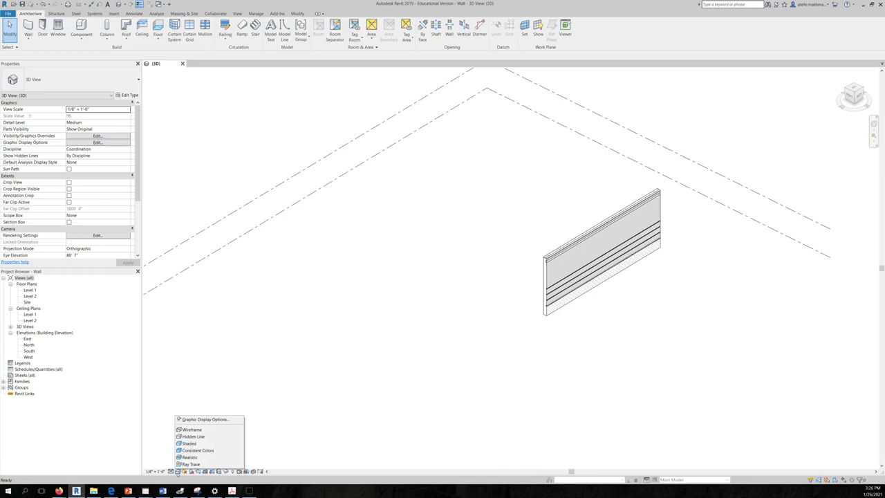
{"action": "left_click", "coordinate": [185, 444]}
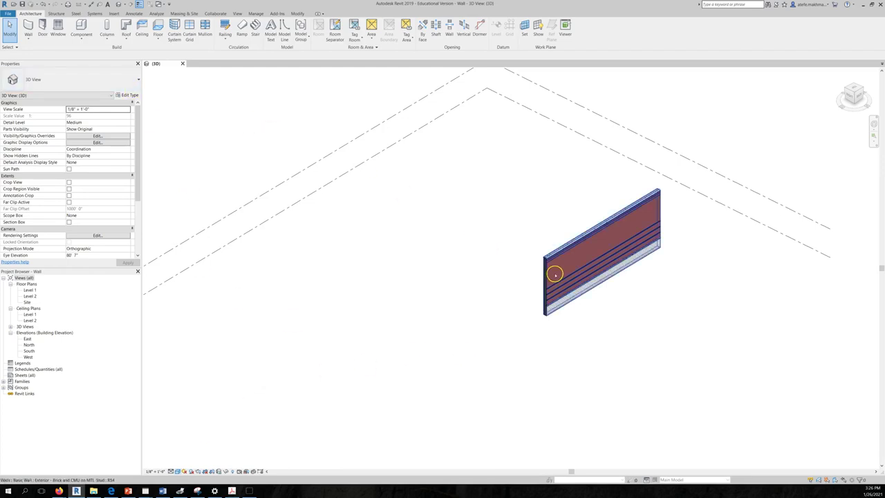
Open the wall's type properties and review the available system families and the Basic Wall types, keeping the current type
{"action": "left_click", "coordinate": [555, 275]}
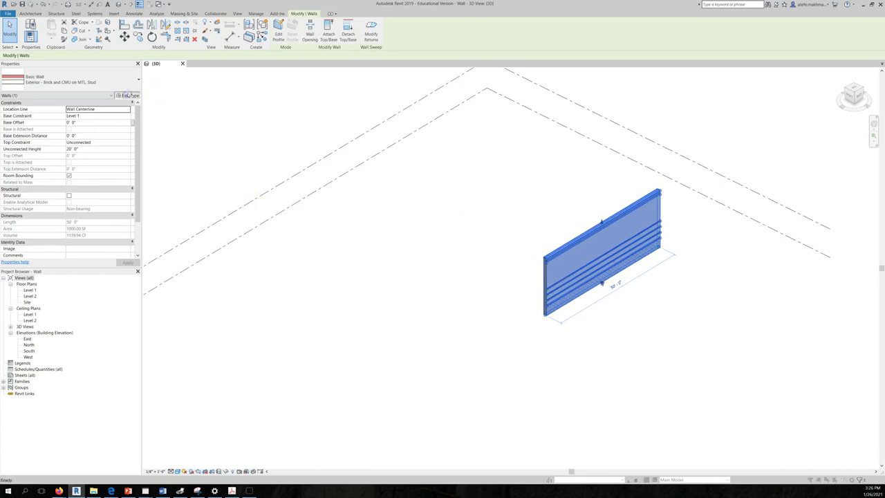
{"action": "left_click", "coordinate": [128, 95]}
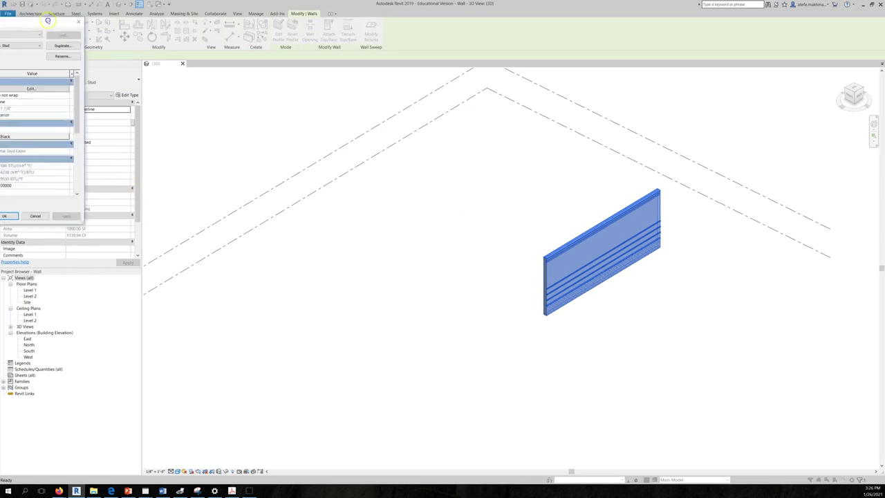
{"action": "left_click_drag", "start_coordinate": [348, 156], "coordinate": [398, 172]}
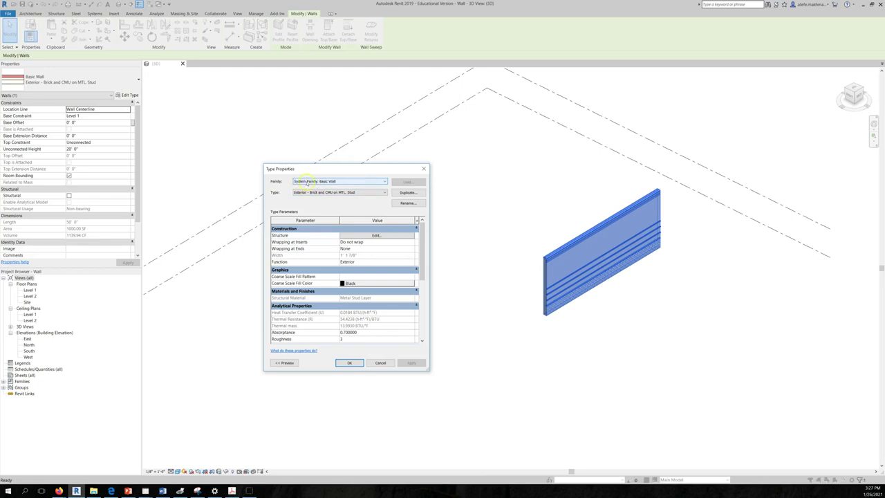
{"action": "left_click", "coordinate": [310, 181]}
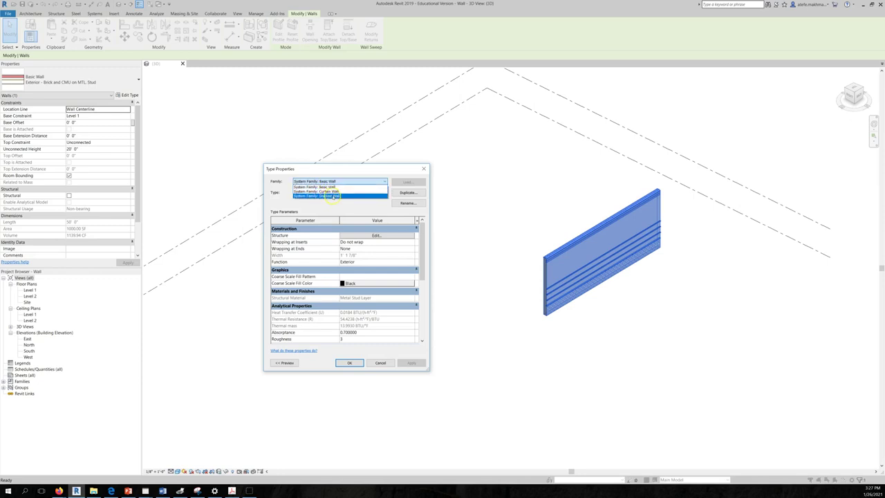
{"action": "left_click", "coordinate": [331, 196]}
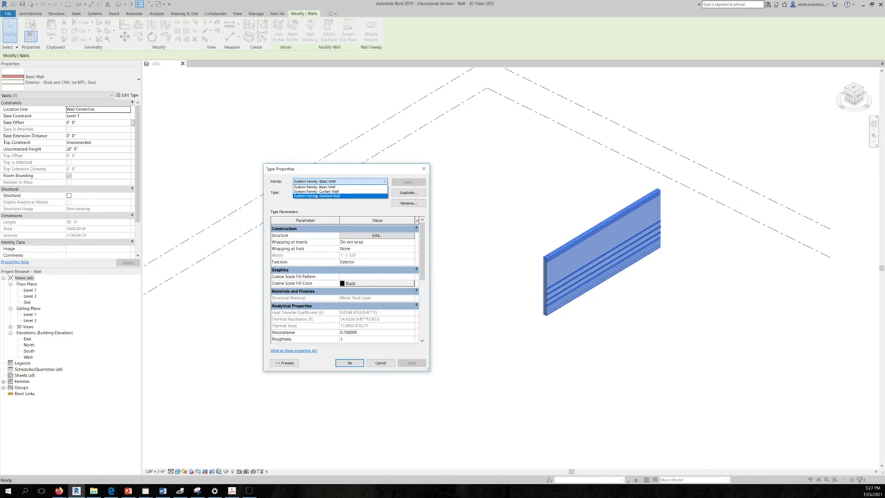
{"action": "left_click", "coordinate": [317, 204]}
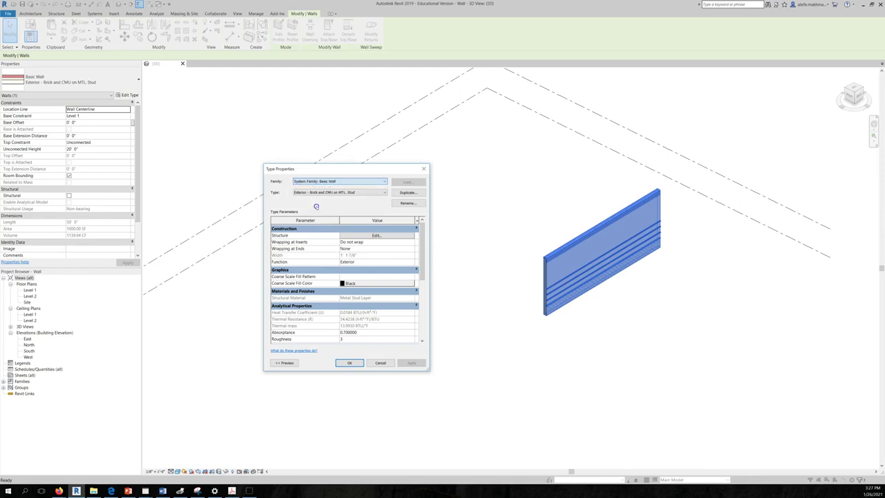
{"action": "left_click", "coordinate": [321, 192]}
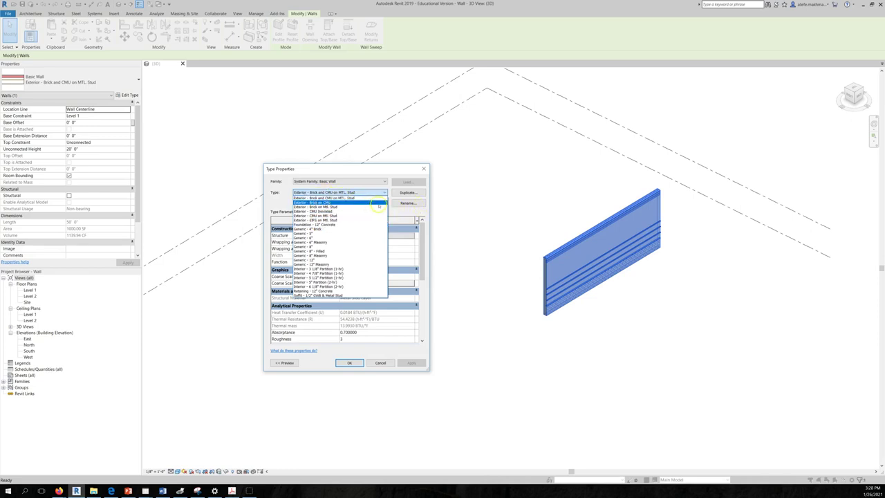
{"action": "left_click", "coordinate": [397, 212]}
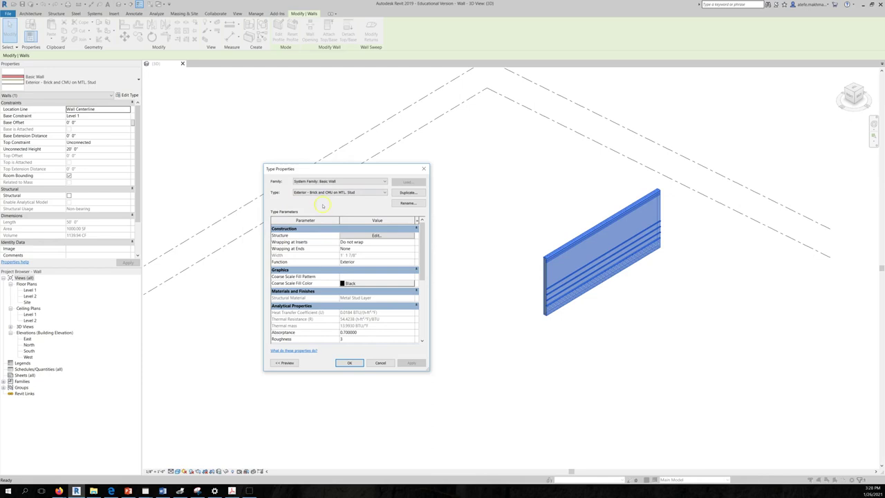
Show the wall type's preview and switch it from the floor plan to the section view
{"action": "left_click", "coordinate": [285, 363]}
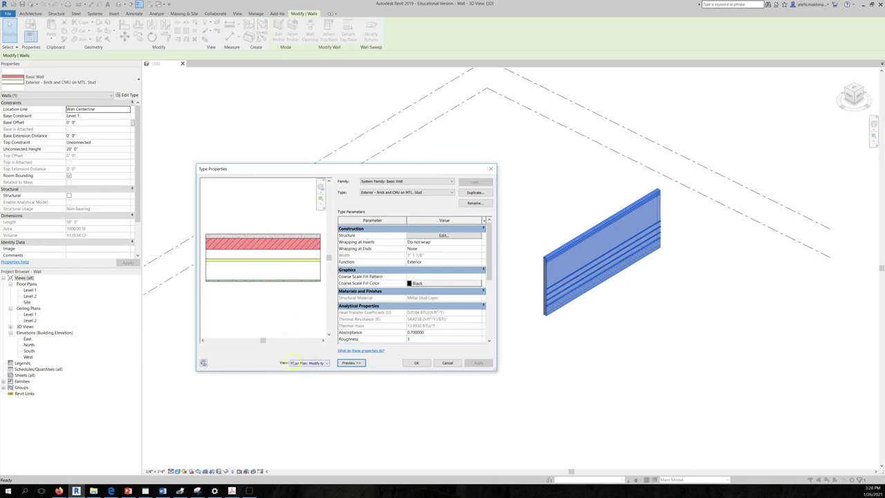
{"action": "left_click", "coordinate": [310, 367]}
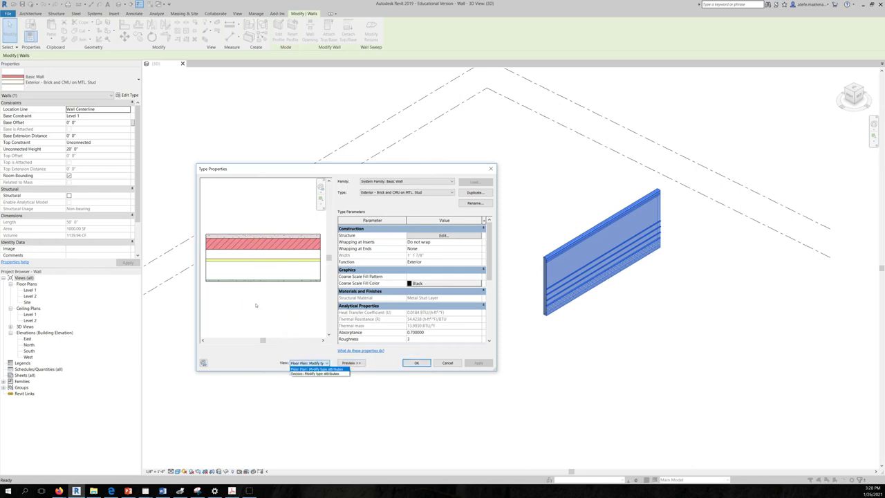
{"action": "left_click", "coordinate": [303, 374]}
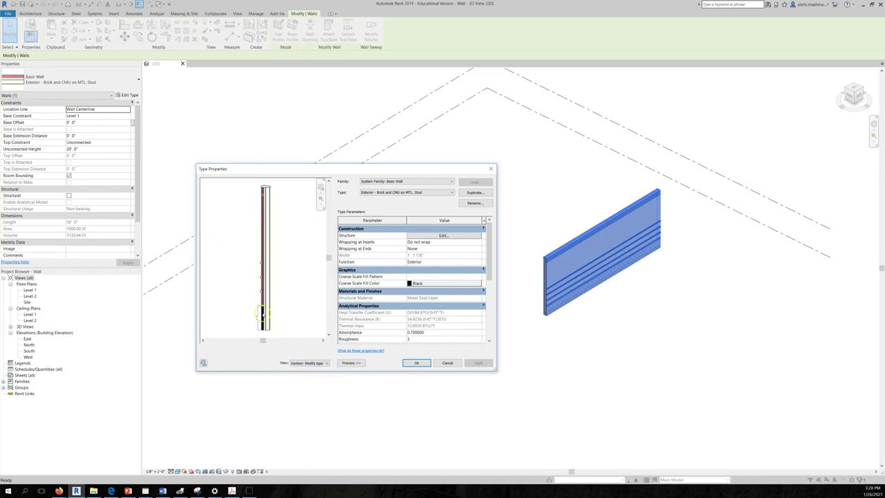
Choose the Stacked Wall family, open its structure assembly, and widen the name column to read the stacked wall types
{"action": "left_click", "coordinate": [391, 181]}
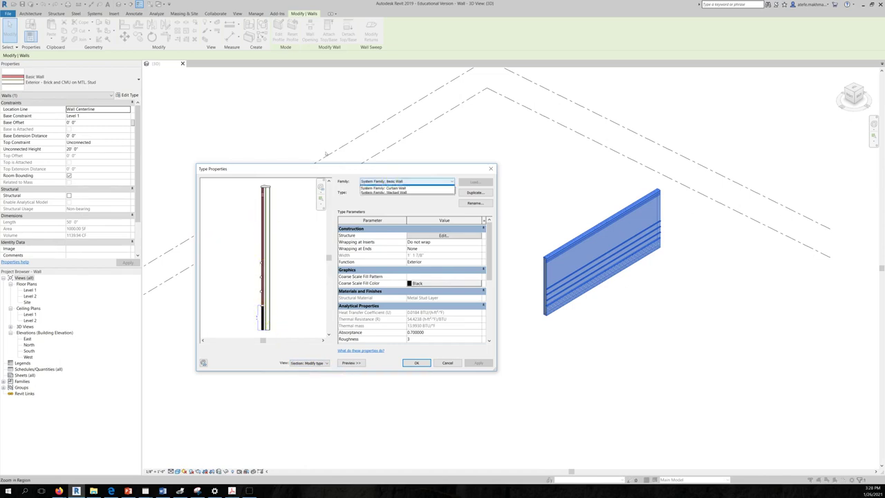
{"action": "left_click", "coordinate": [394, 196]}
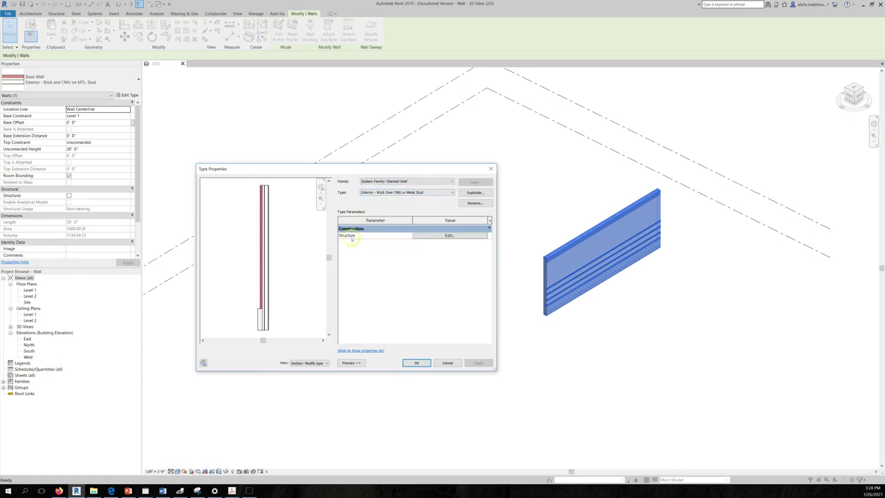
{"action": "left_click", "coordinate": [431, 236]}
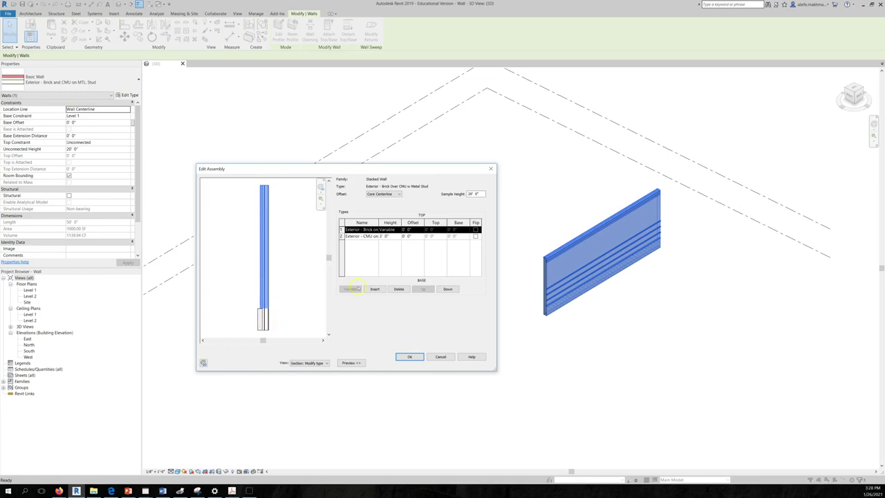
{"action": "left_click_drag", "start_coordinate": [378, 222], "coordinate": [395, 222]}
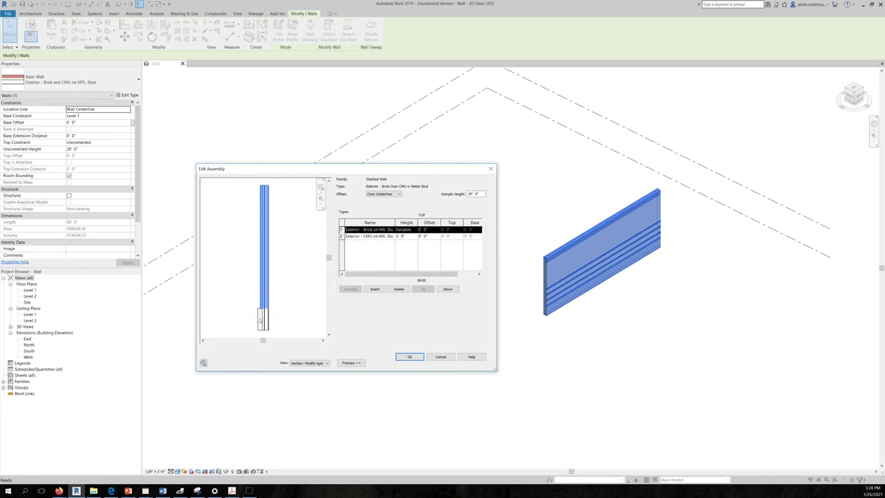
Select the lower CMU wall in the stacked assembly, widen the dialog, and review the wall types available for it
{"action": "left_click", "coordinate": [265, 315]}
{"action": "left_click", "coordinate": [370, 237]}
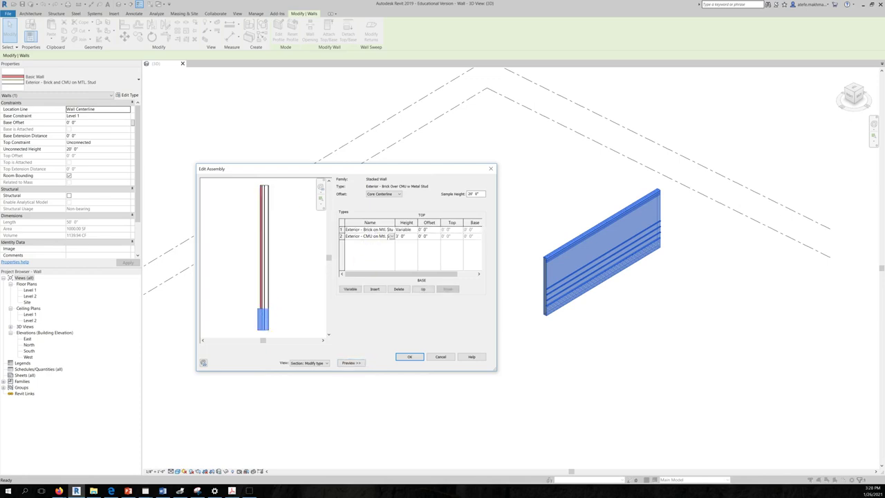
{"action": "left_click", "coordinate": [392, 237]}
{"action": "left_click", "coordinate": [392, 237]}
{"action": "left_click_drag", "start_coordinate": [496, 369], "coordinate": [536, 370]}
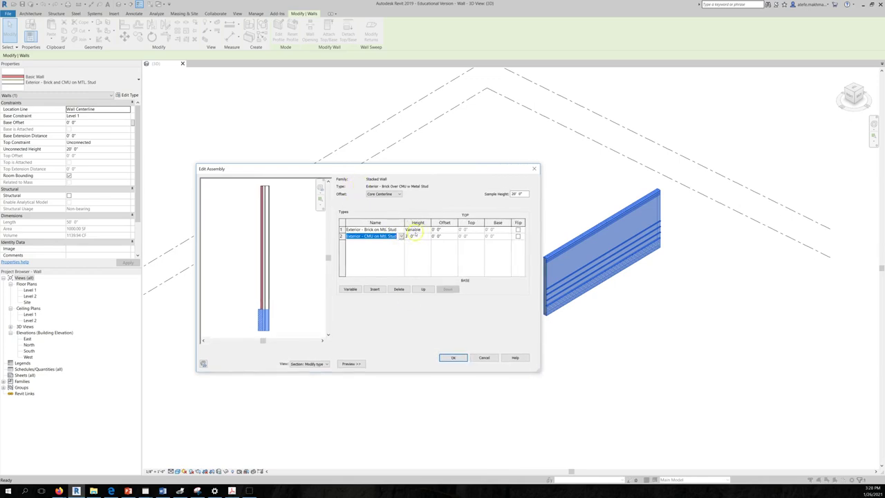
{"action": "left_click", "coordinate": [402, 236]}
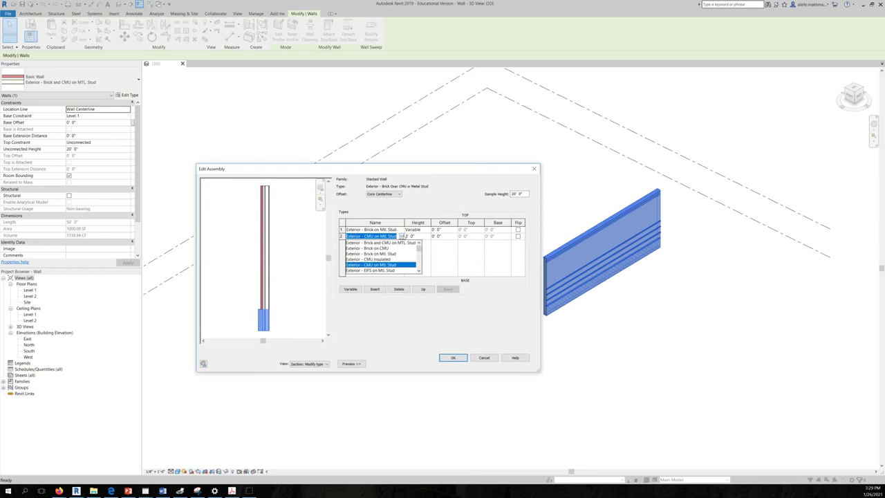
{"action": "left_click", "coordinate": [402, 236]}
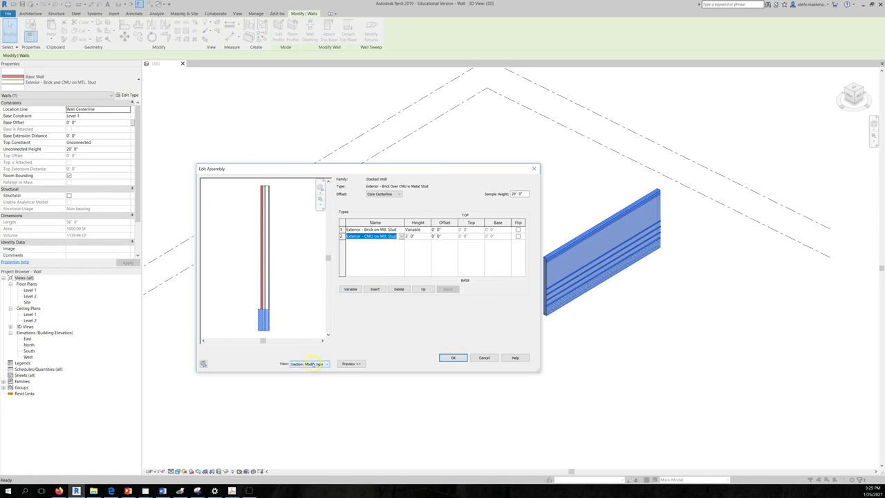
Hide and redisplay the stacked wall's preview, and close the assembly editor with its settings kept
{"action": "left_click", "coordinate": [344, 364]}
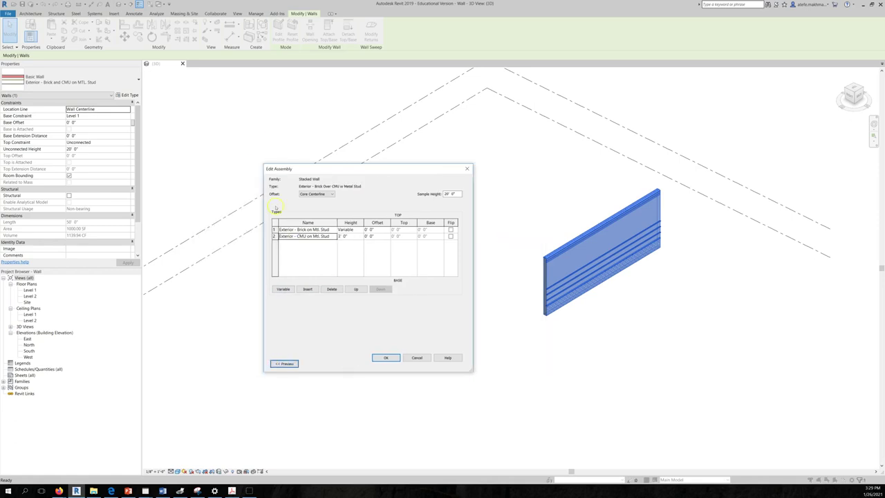
{"action": "left_click", "coordinate": [290, 365]}
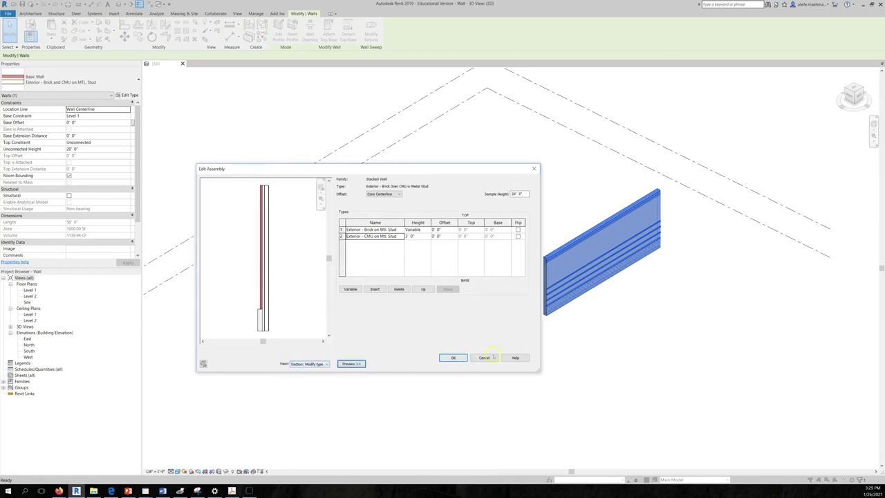
{"action": "left_click", "coordinate": [453, 357]}
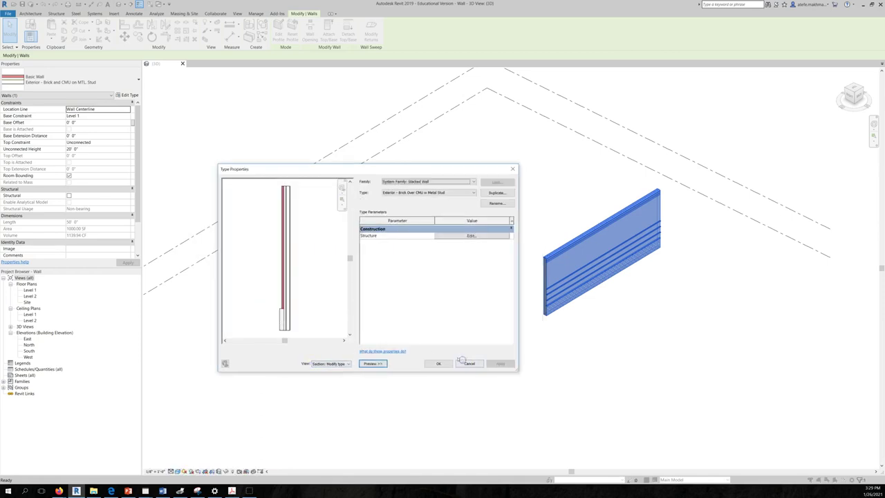
Return the family to Basic Wall to review its section preview, and switch the family to Curtain Wall
{"action": "left_click", "coordinate": [397, 180]}
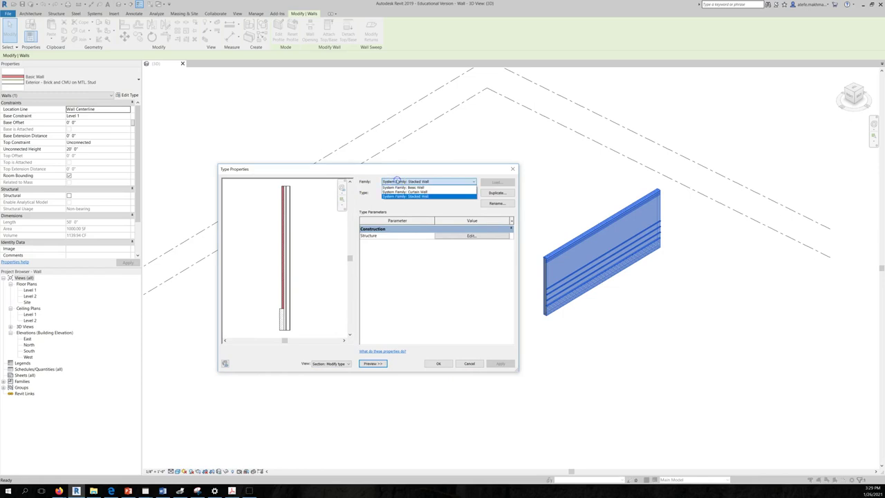
{"action": "left_click", "coordinate": [397, 187]}
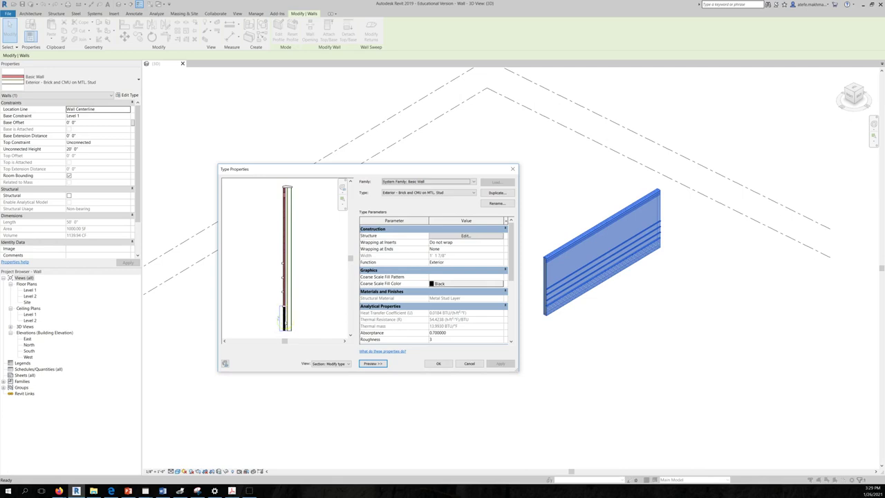
{"action": "left_click", "coordinate": [389, 183]}
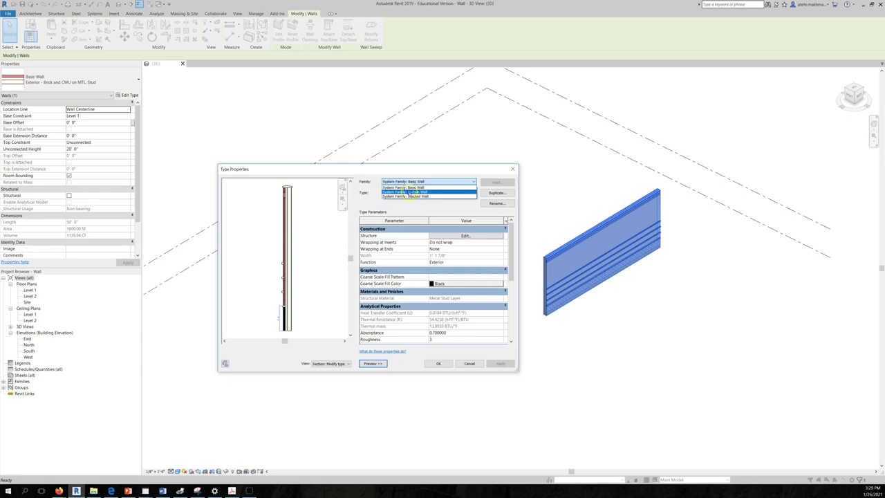
{"action": "left_click", "coordinate": [409, 192]}
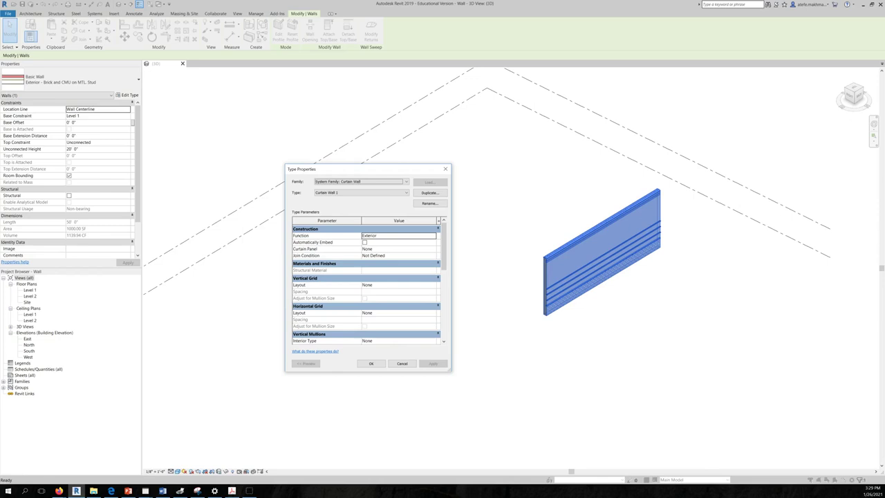
Switch to the Word document Chapter 2_9.7.2020, move its window clear of the Type Properties dialog, and return to the chapter's beginning
{"action": "key", "text": "alt+Tab"}
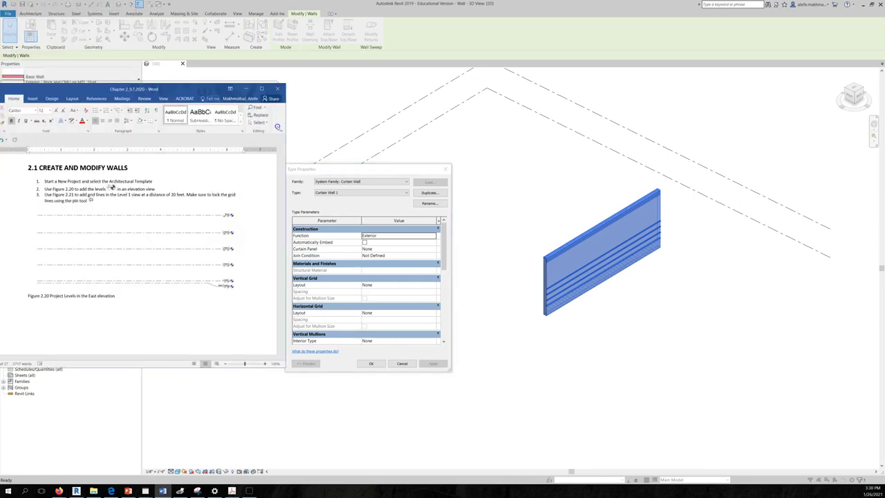
{"action": "left_click_drag", "start_coordinate": [495, 195], "coordinate": [397, 127]}
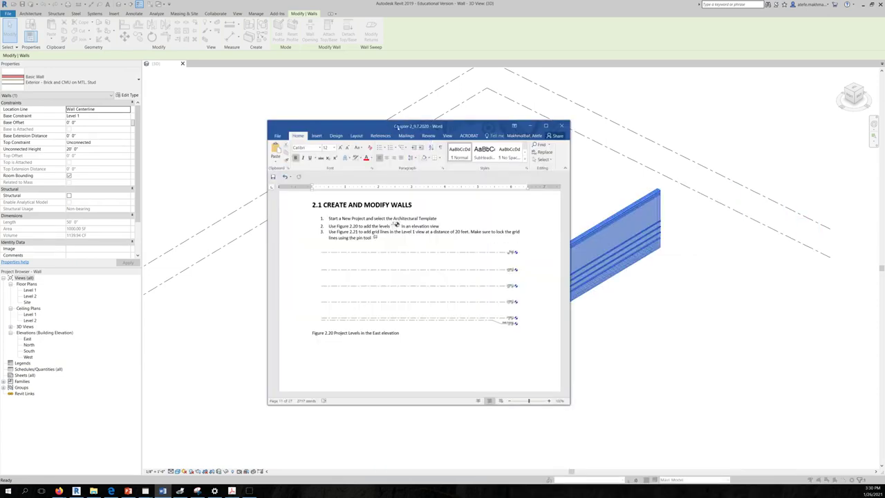
{"action": "scroll", "coordinate": [545, 302], "scroll_direction": "up", "scroll_amount": 5}
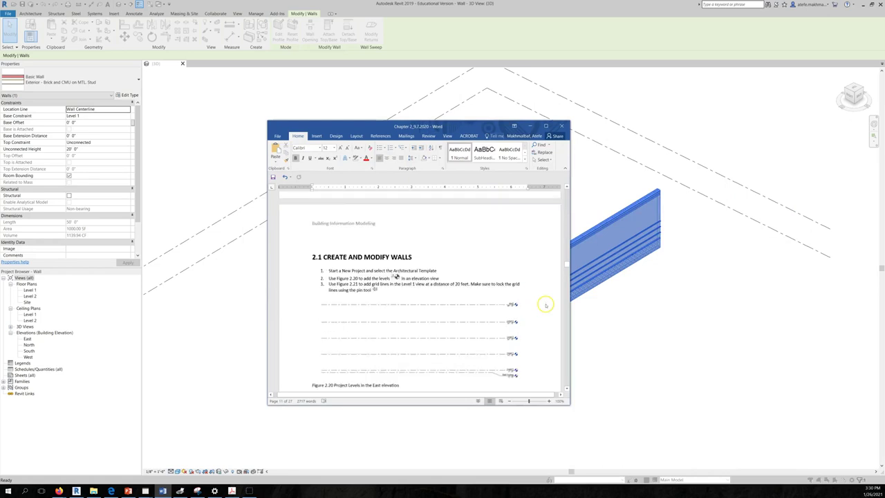
{"action": "scroll", "coordinate": [546, 303], "scroll_direction": "up", "scroll_amount": 10}
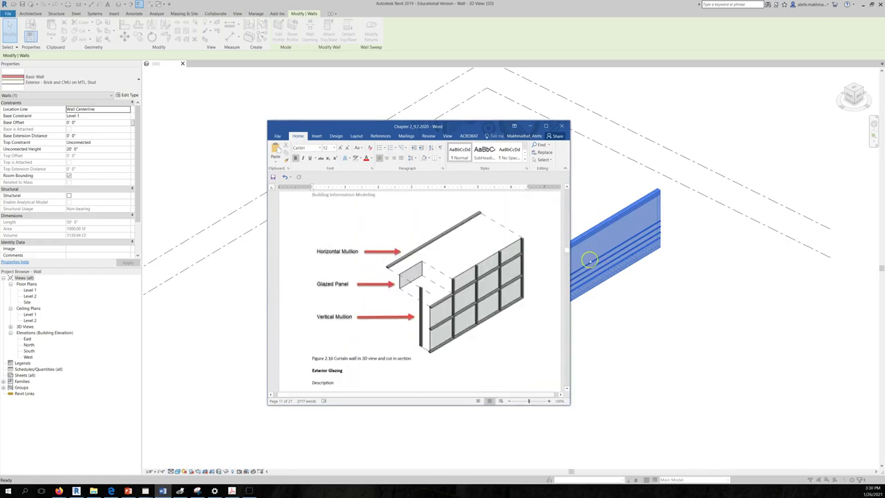
{"action": "scroll", "coordinate": [570, 249], "scroll_direction": "up", "scroll_amount": 15}
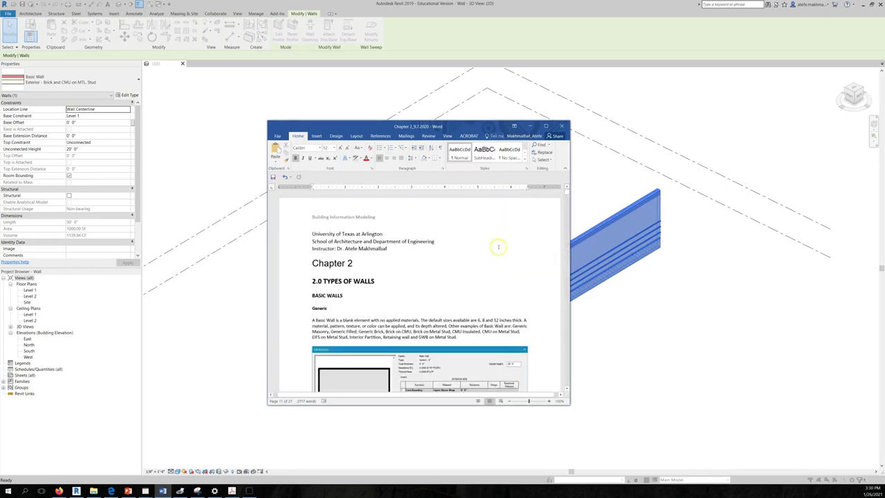
Review the chapter's Basic Wall types, from Generic to Foundation Concrete, and examine the curtain wall figure with its mullions and glazed panel
{"action": "scroll", "coordinate": [476, 293], "scroll_direction": "down", "scroll_amount": 2}
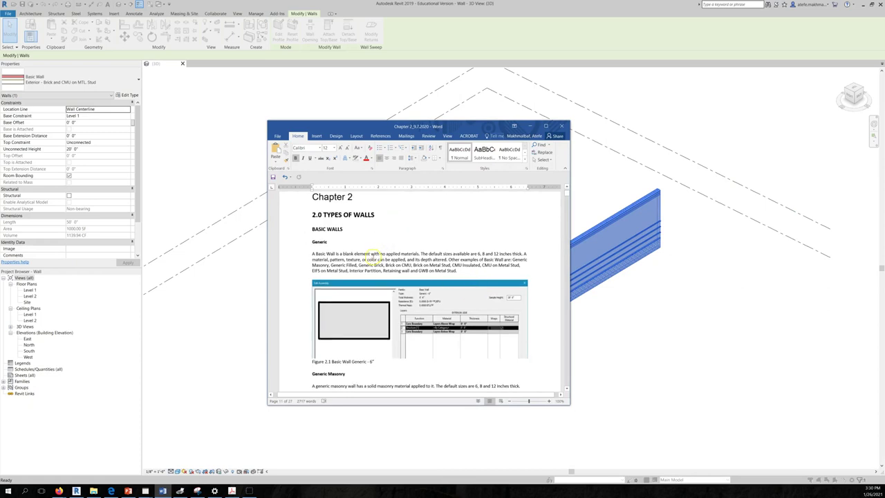
{"action": "scroll", "coordinate": [375, 253], "scroll_direction": "down", "scroll_amount": 10}
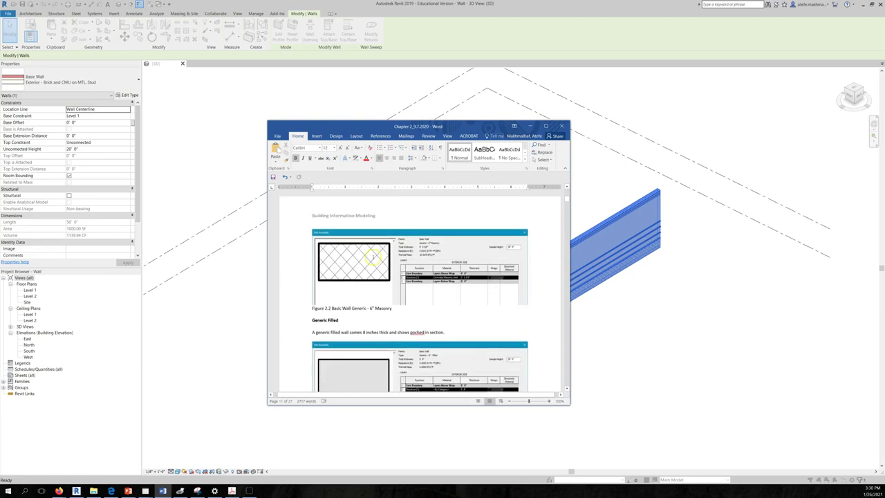
{"action": "scroll", "coordinate": [374, 257], "scroll_direction": "down", "scroll_amount": 10}
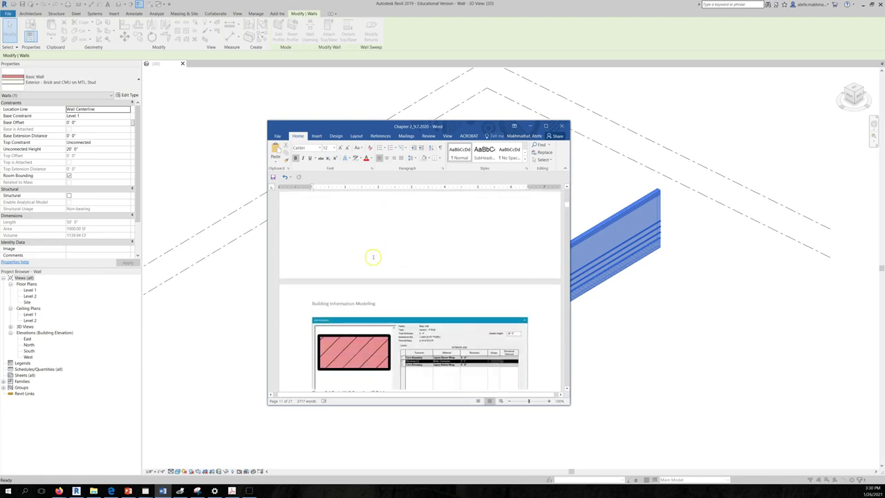
{"action": "scroll", "coordinate": [374, 257], "scroll_direction": "down", "scroll_amount": 15}
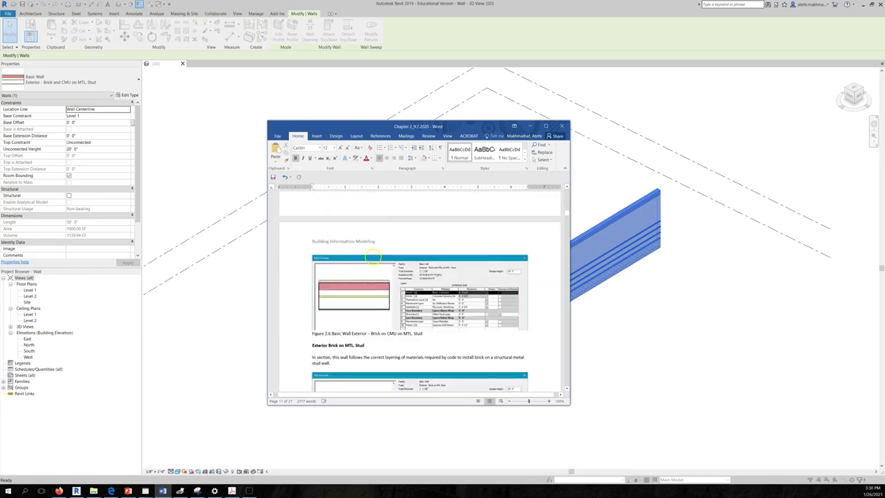
{"action": "scroll", "coordinate": [374, 257], "scroll_direction": "down", "scroll_amount": 15}
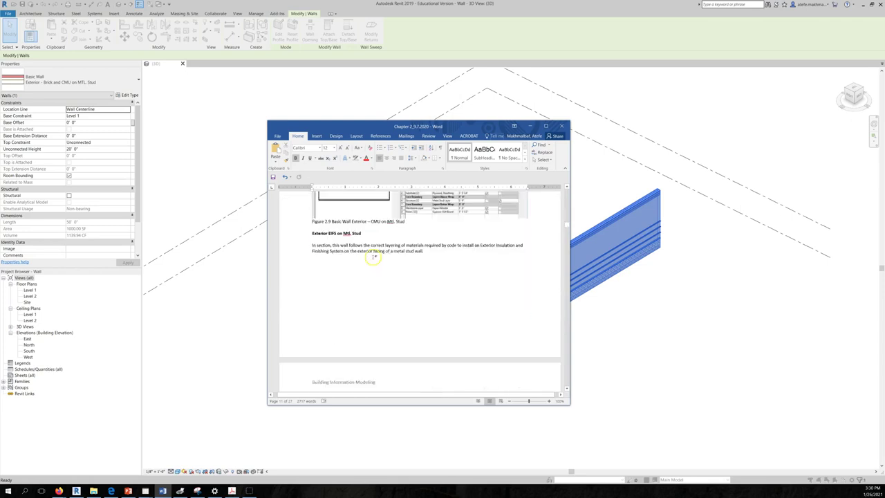
{"action": "scroll", "coordinate": [373, 257], "scroll_direction": "down", "scroll_amount": 15}
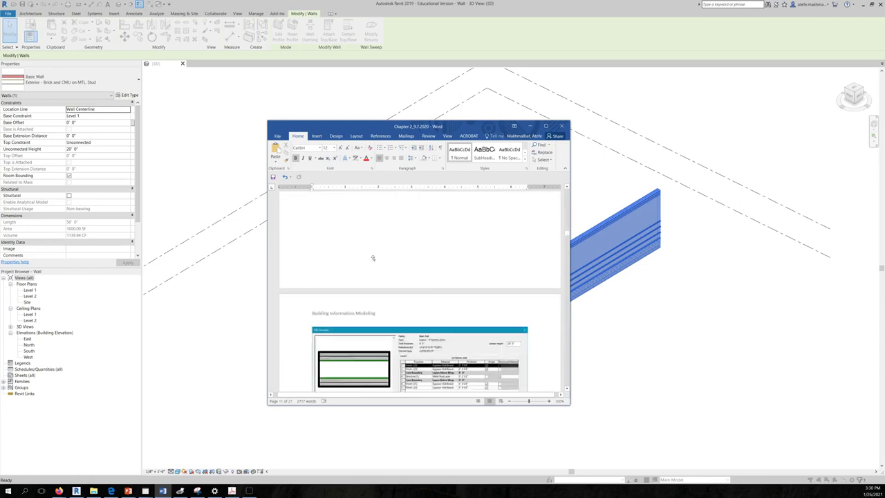
{"action": "scroll", "coordinate": [373, 258], "scroll_direction": "down", "scroll_amount": 15}
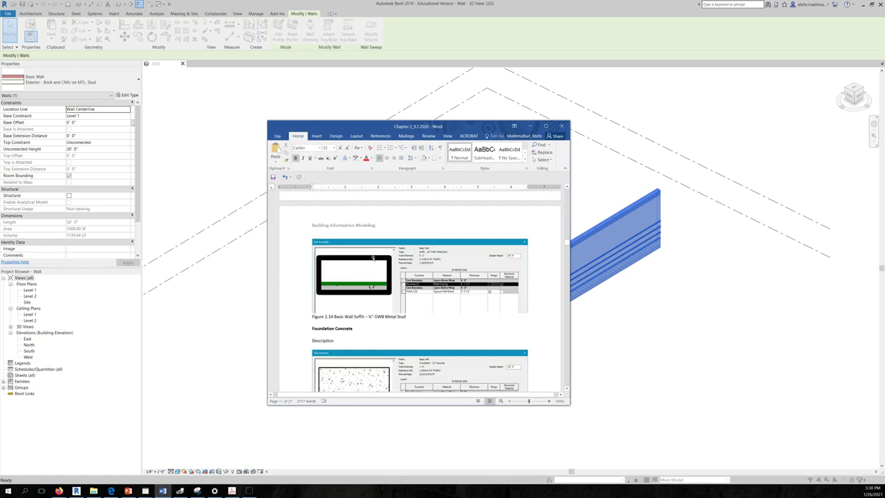
{"action": "scroll", "coordinate": [373, 258], "scroll_direction": "down", "scroll_amount": 10}
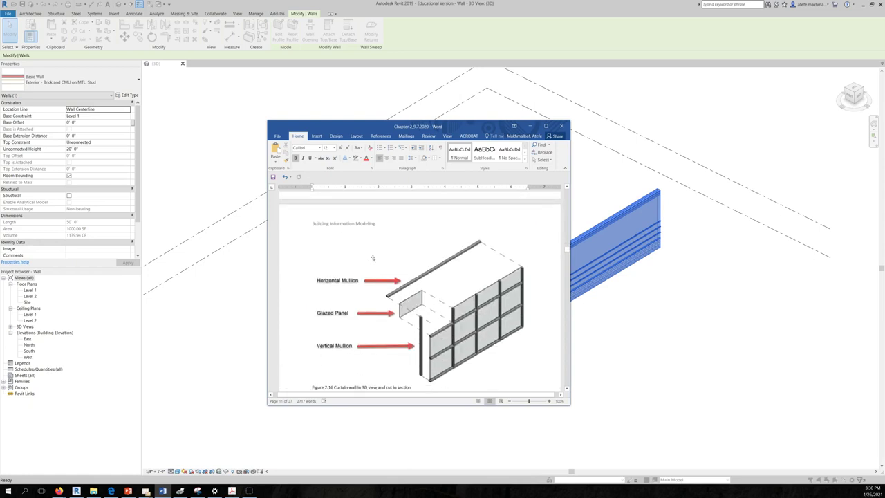
{"action": "scroll", "coordinate": [405, 266], "scroll_direction": "down", "scroll_amount": 1}
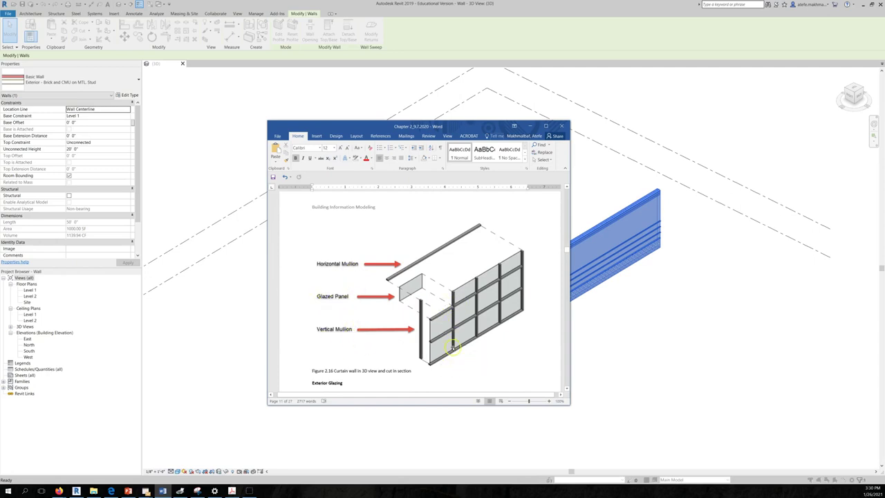
Read the Exterior Glazing, Storefront and Stacked Wall sections and the instructions under 2.1 Create and Modify Walls
{"action": "scroll", "coordinate": [451, 348], "scroll_direction": "down", "scroll_amount": 10}
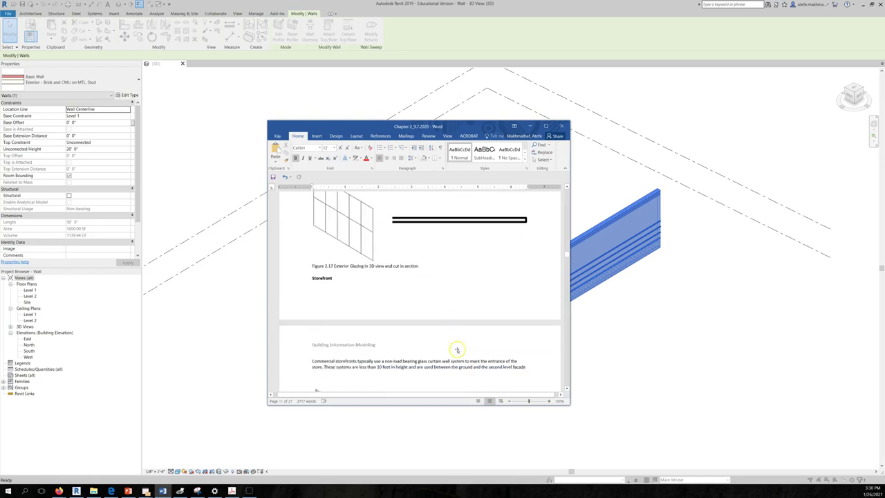
{"action": "scroll", "coordinate": [457, 350], "scroll_direction": "down", "scroll_amount": 3}
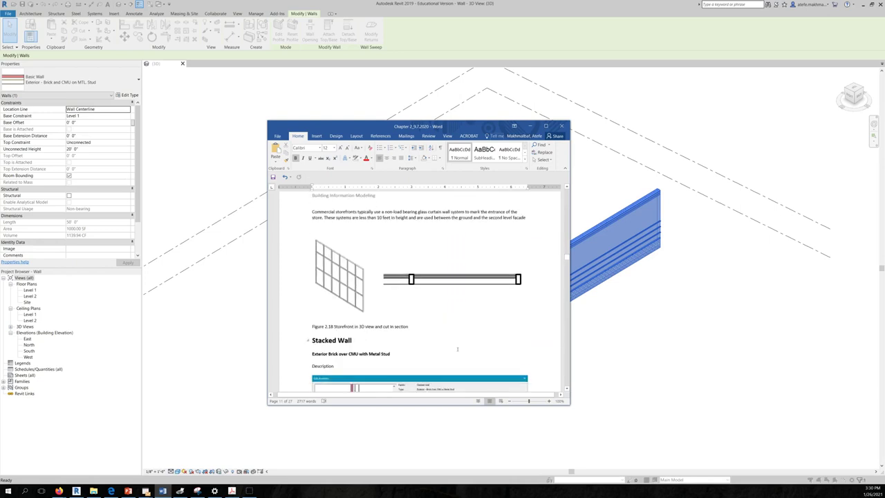
{"action": "scroll", "coordinate": [457, 349], "scroll_direction": "down", "scroll_amount": 4}
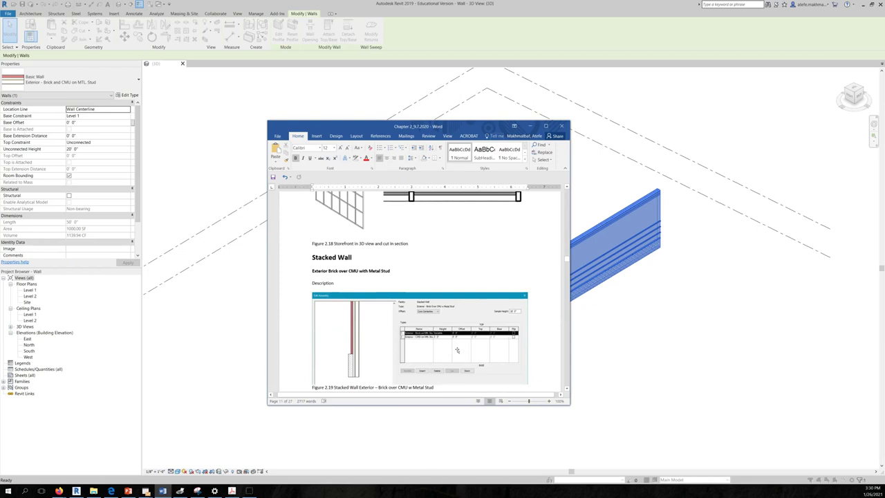
{"action": "scroll", "coordinate": [457, 351], "scroll_direction": "down", "scroll_amount": 3}
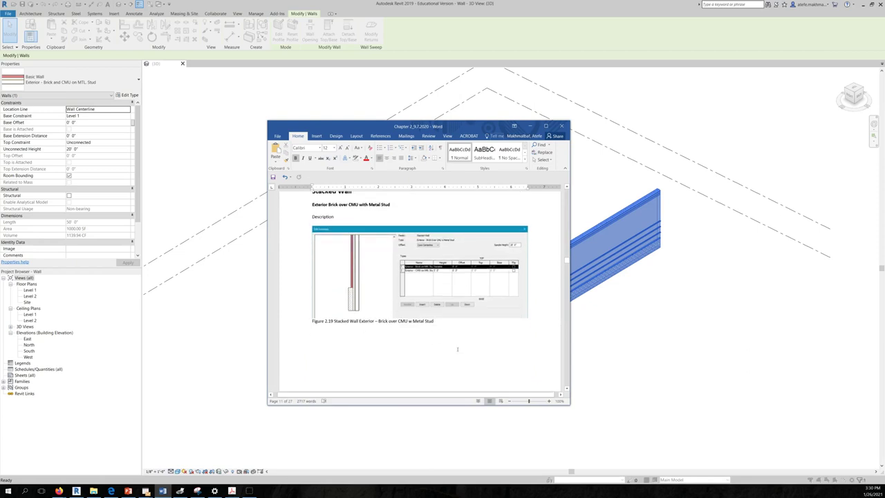
{"action": "scroll", "coordinate": [457, 349], "scroll_direction": "down", "scroll_amount": 6}
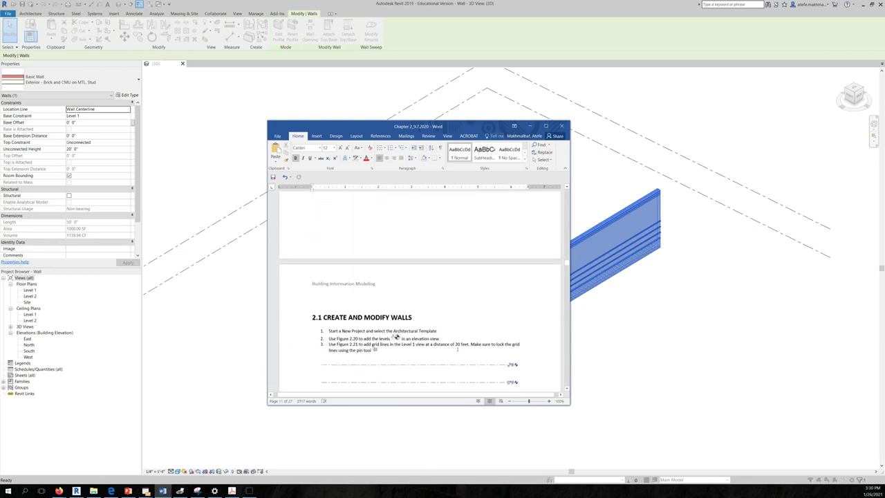
{"action": "scroll", "coordinate": [457, 350], "scroll_direction": "down", "scroll_amount": 4}
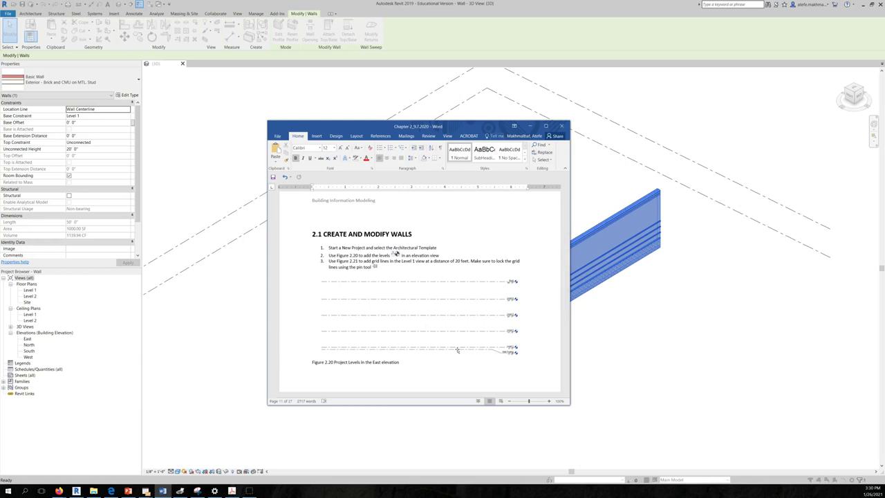
{"action": "left_click", "coordinate": [378, 266]}
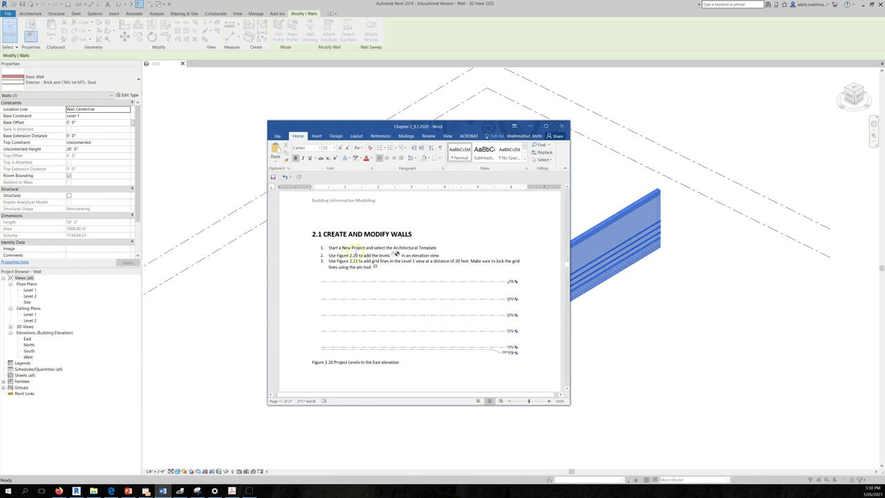
{"action": "left_click", "coordinate": [371, 262]}
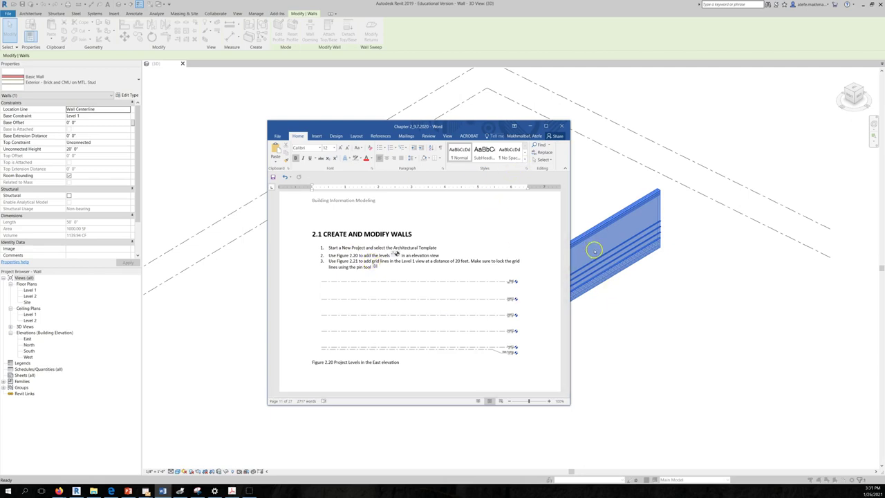
Minimize the Word document to return to Revit, dismiss the wall's type properties, and open the Level 1 floor plan
{"action": "left_click", "coordinate": [534, 125]}
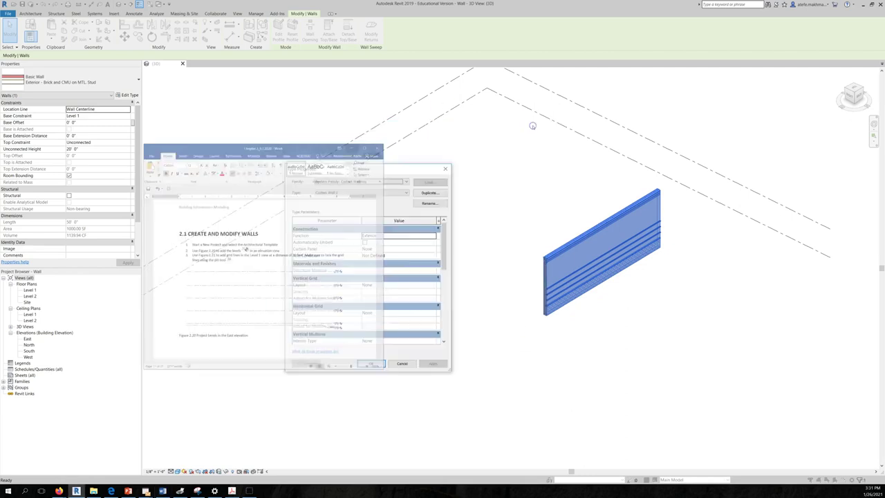
{"action": "left_click", "coordinate": [446, 170]}
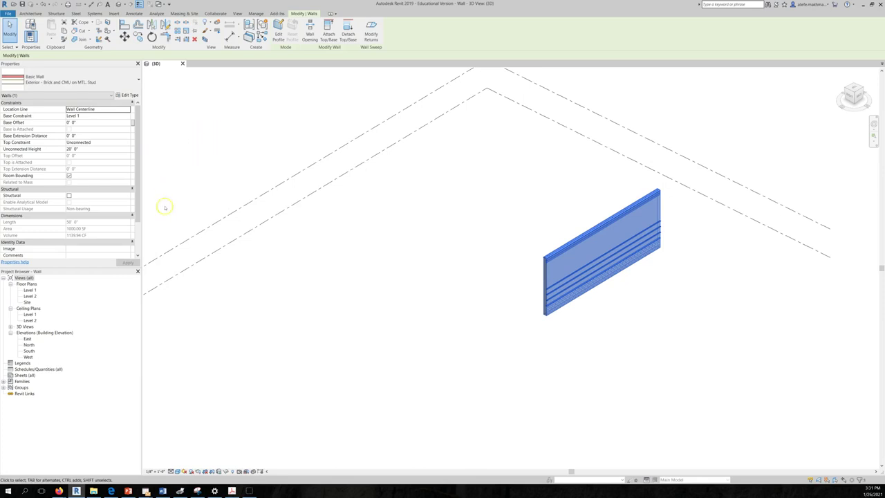
{"action": "double_click", "coordinate": [30, 290]}
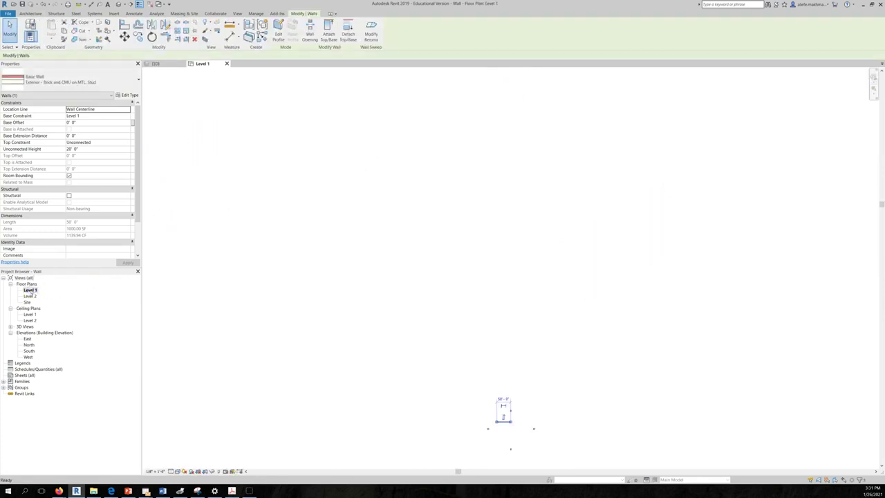
Delete the 50' wall from the Level 1 floor plan
{"action": "middle_click_drag", "start_coordinate": [541, 440], "coordinate": [519, 345]}
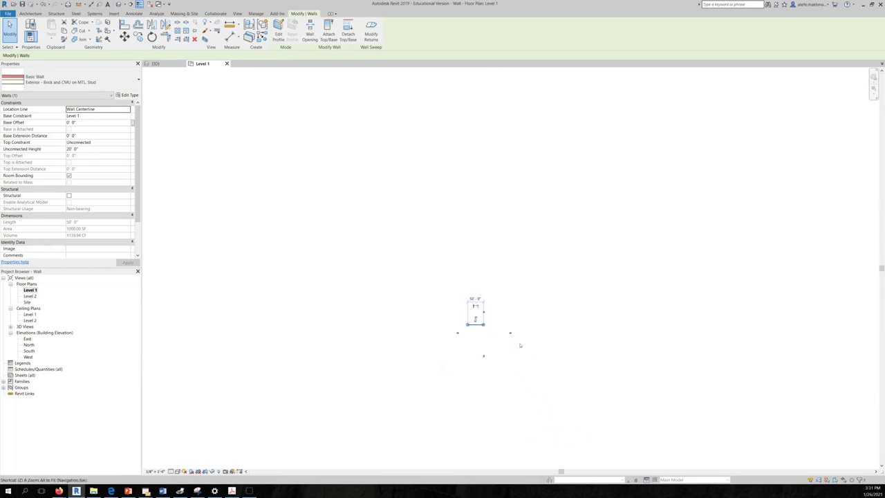
{"action": "scroll", "coordinate": [520, 345], "scroll_direction": "up", "scroll_amount": 5}
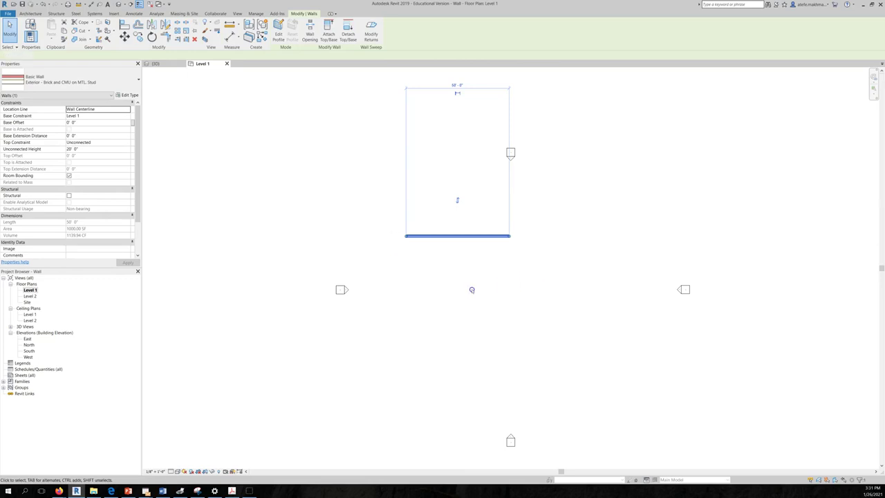
{"action": "left_click", "coordinate": [574, 322]}
{"action": "left_click", "coordinate": [495, 241]}
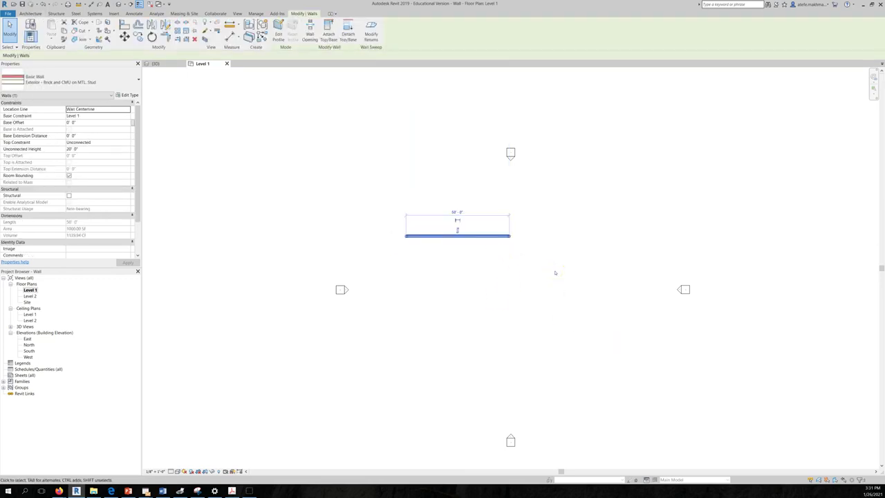
{"action": "key", "text": "Delete"}
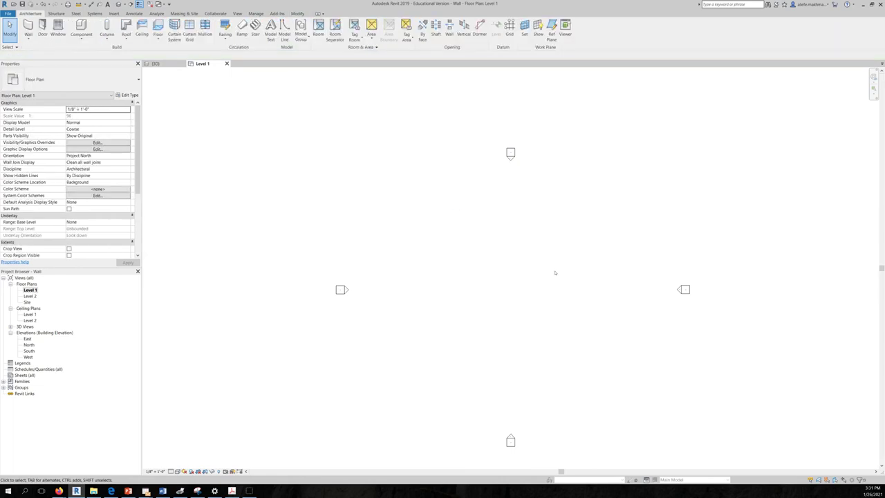
Open the South building elevation view
{"action": "scroll", "coordinate": [577, 348], "scroll_direction": "down", "scroll_amount": 1}
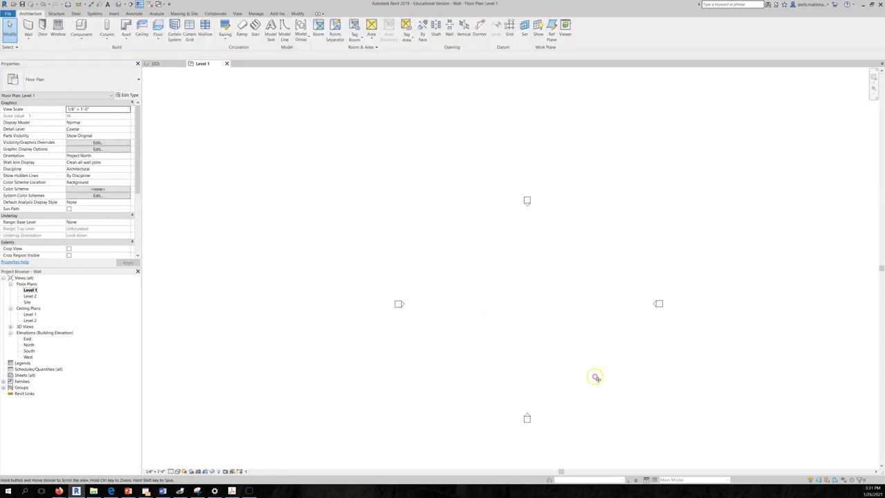
{"action": "middle_click_drag", "start_coordinate": [596, 378], "coordinate": [519, 339]}
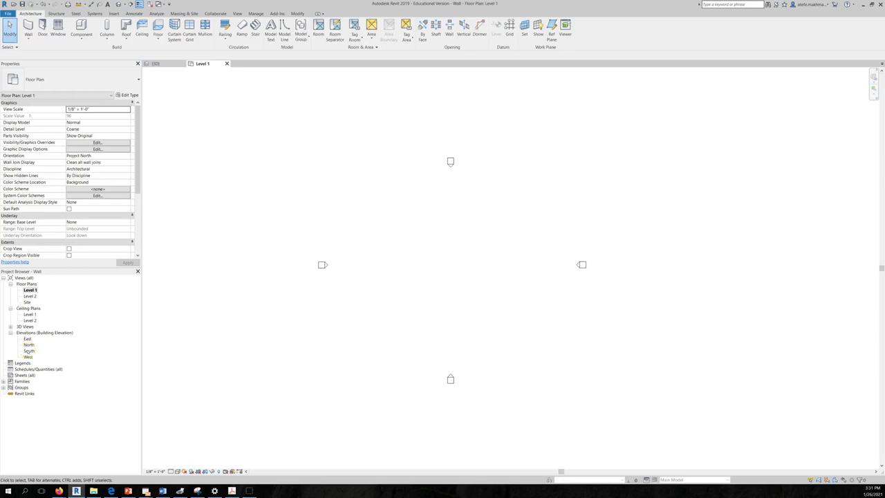
{"action": "double_click", "coordinate": [28, 350]}
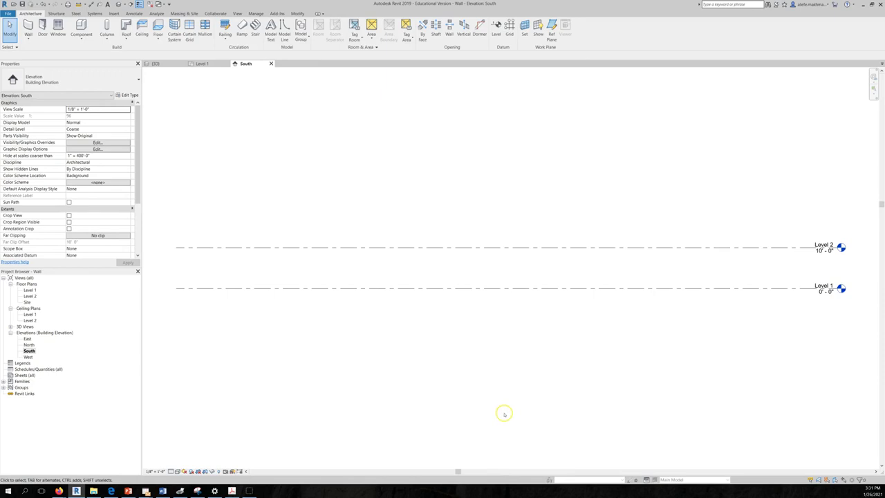
{"action": "scroll", "coordinate": [504, 414], "scroll_direction": "down", "scroll_amount": 1}
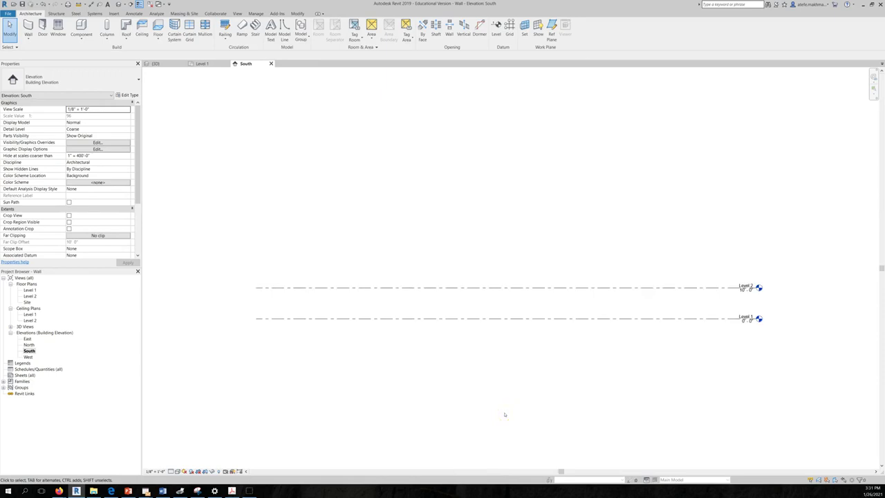
{"action": "scroll", "coordinate": [506, 413], "scroll_direction": "down", "scroll_amount": 1}
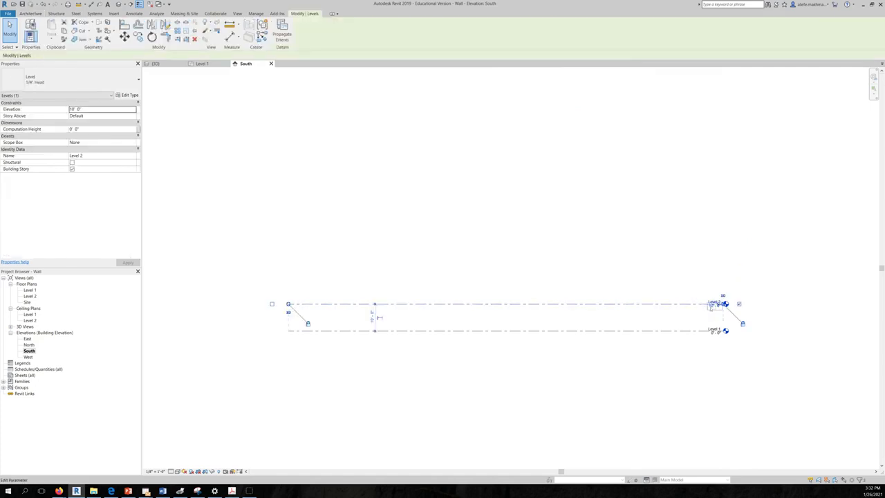
Set Level 2's elevation to 11' in the South elevation
{"action": "left_click", "coordinate": [710, 308]}
{"action": "left_click", "coordinate": [713, 307]}
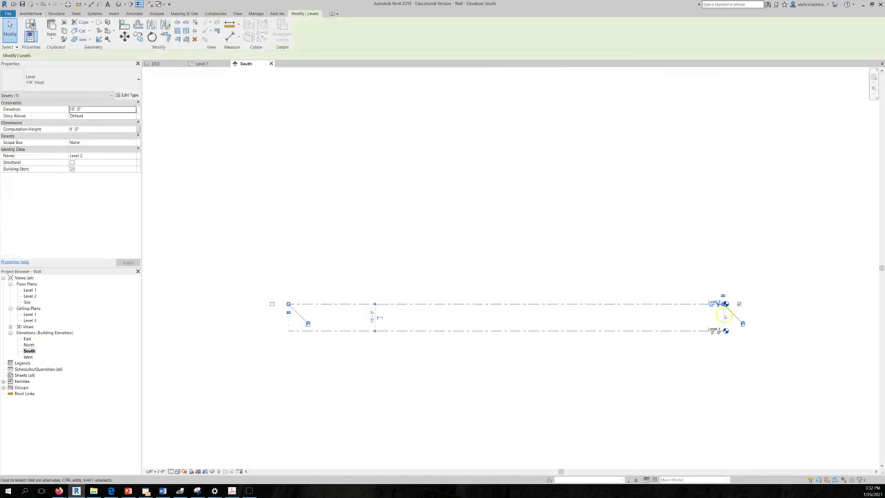
{"action": "left_click", "coordinate": [713, 307]}
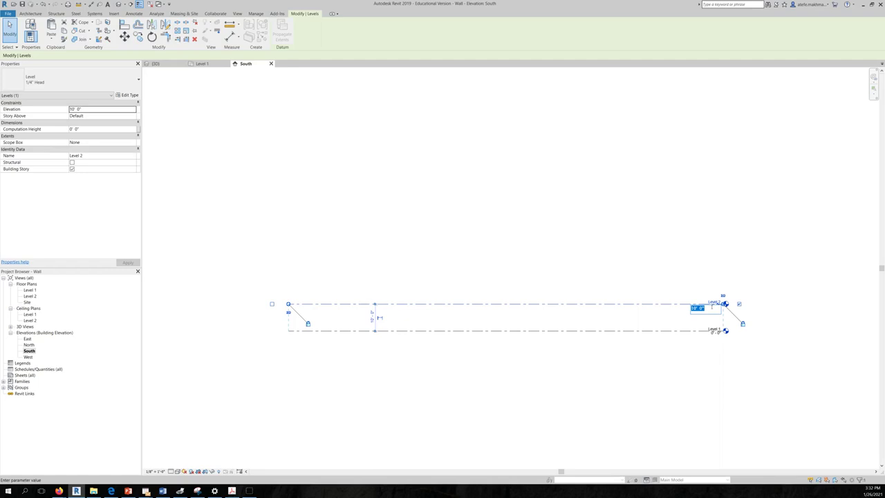
{"action": "type", "text": "11"}
{"action": "key", "text": "Return"}
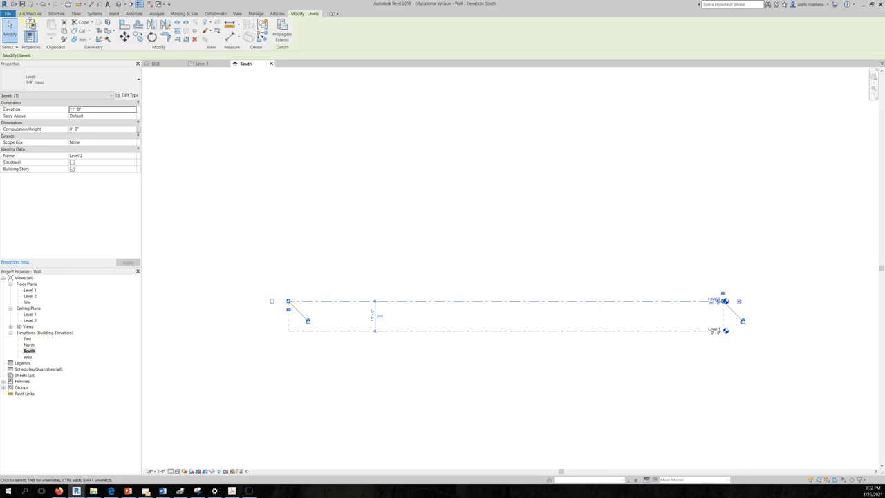
Draw a new level 11' above Level 2, with both ends aligned to the existing levels
{"action": "left_click", "coordinate": [30, 13]}
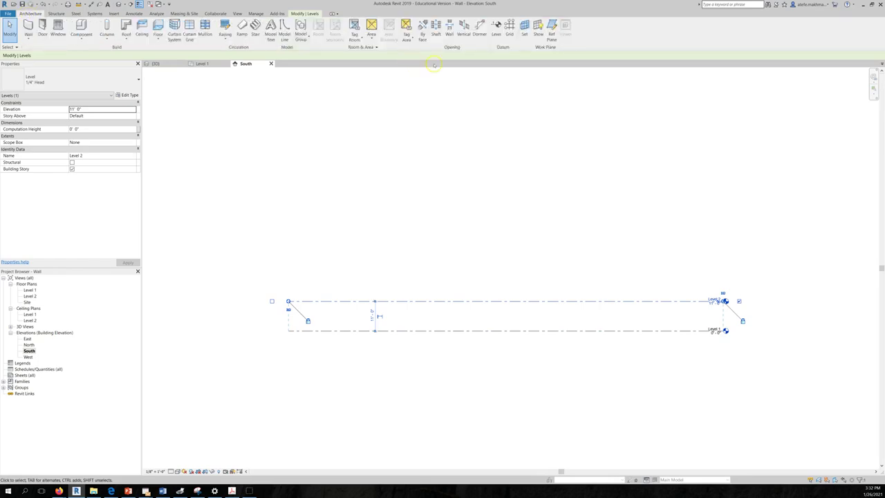
{"action": "left_click", "coordinate": [496, 31]}
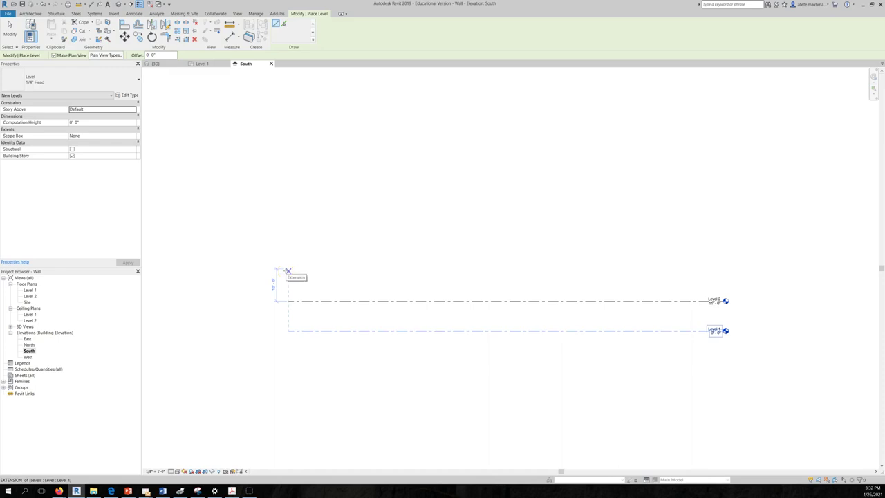
{"action": "type", "text": "11"}
{"action": "key", "text": "Return"}
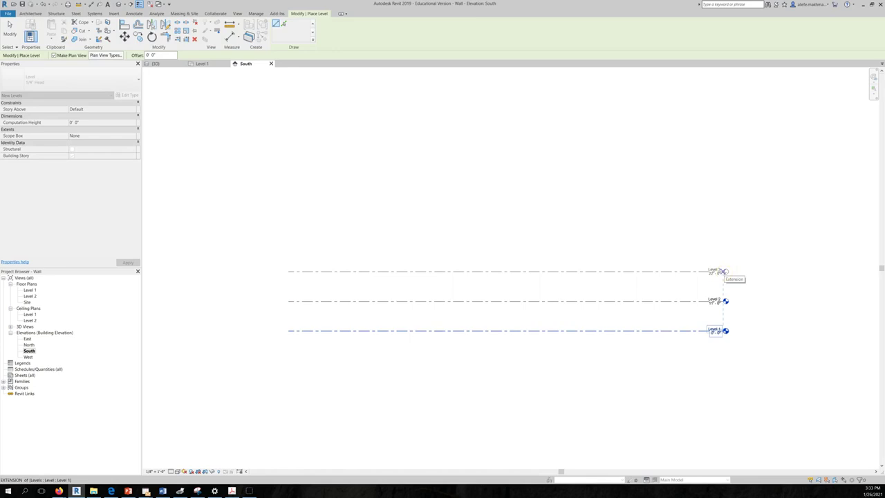
{"action": "left_click", "coordinate": [725, 271]}
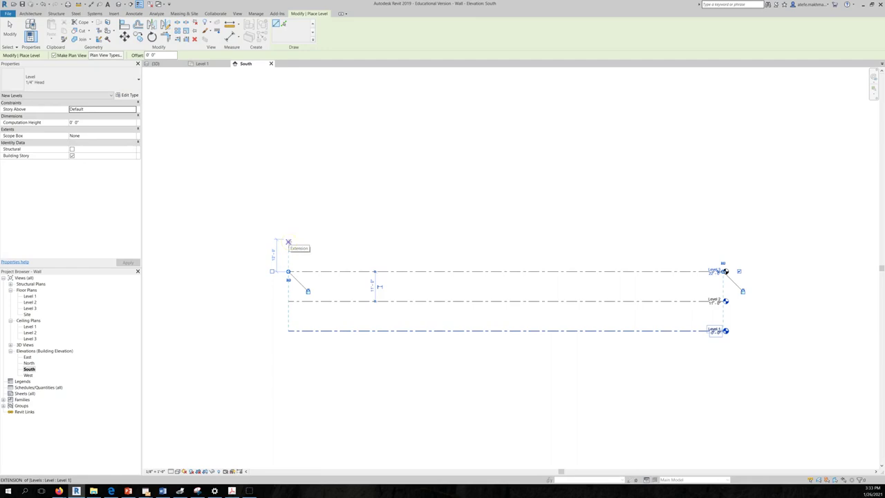
Draw another level 11' above Level 3, aligned with the ends of the levels below
{"action": "type", "text": "11"}
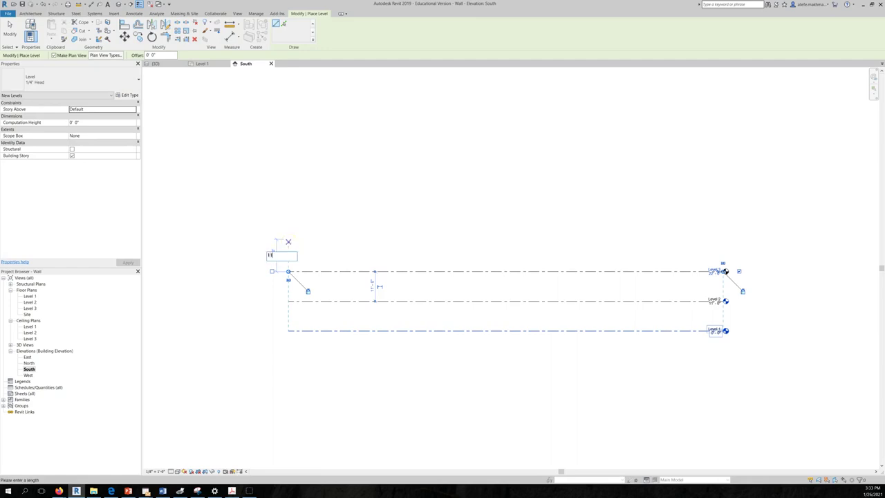
{"action": "key", "text": "Return"}
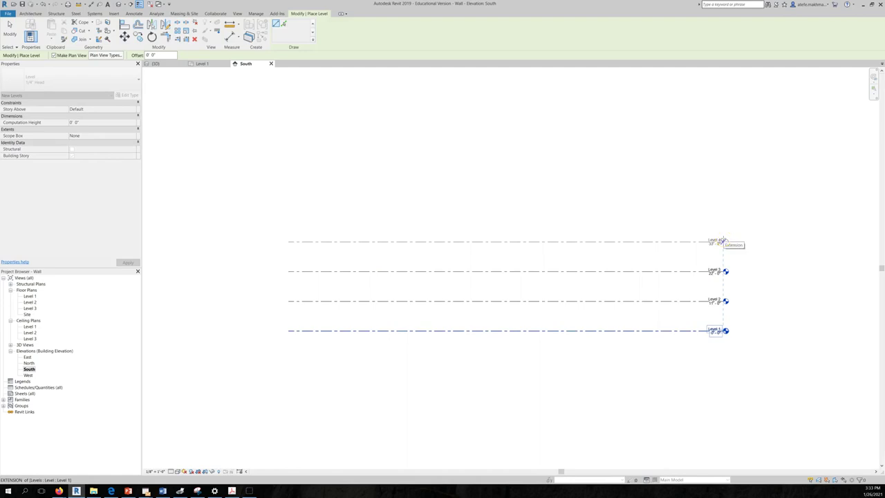
{"action": "left_click", "coordinate": [723, 242]}
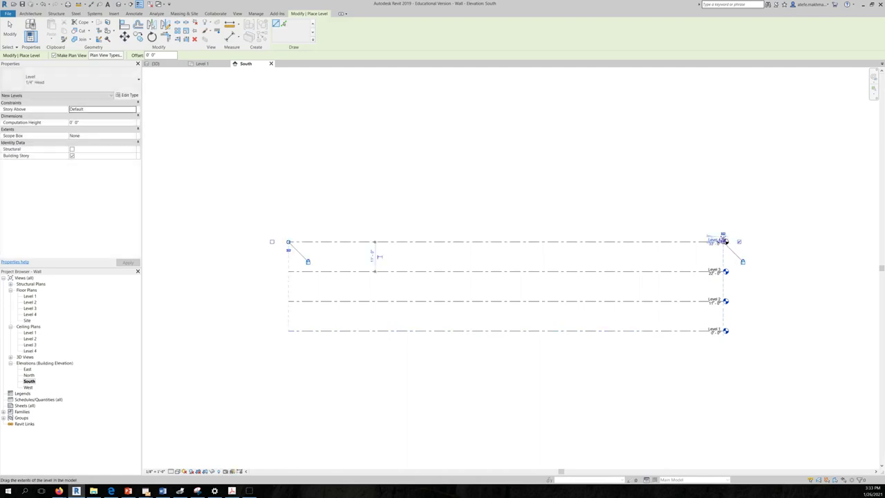
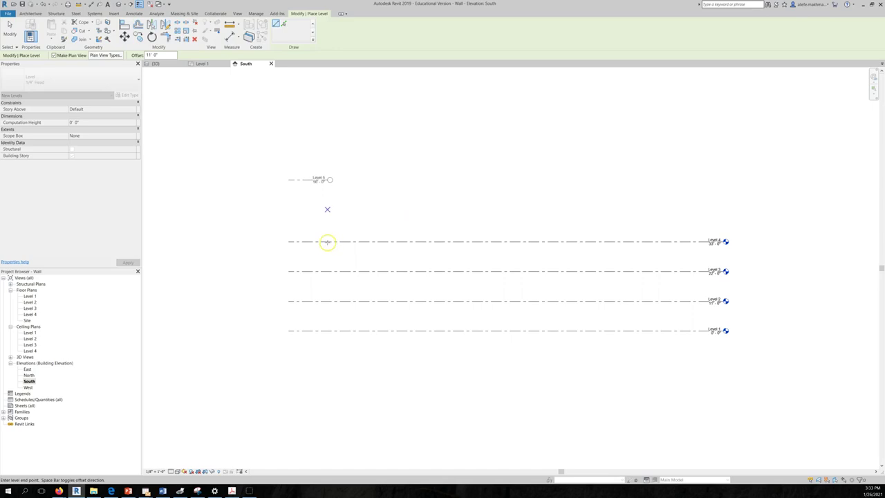
Draw a fifth level along Level 4 with an 11' upward offset and extend its left end to align with the other levels
{"action": "key", "text": "Escape"}
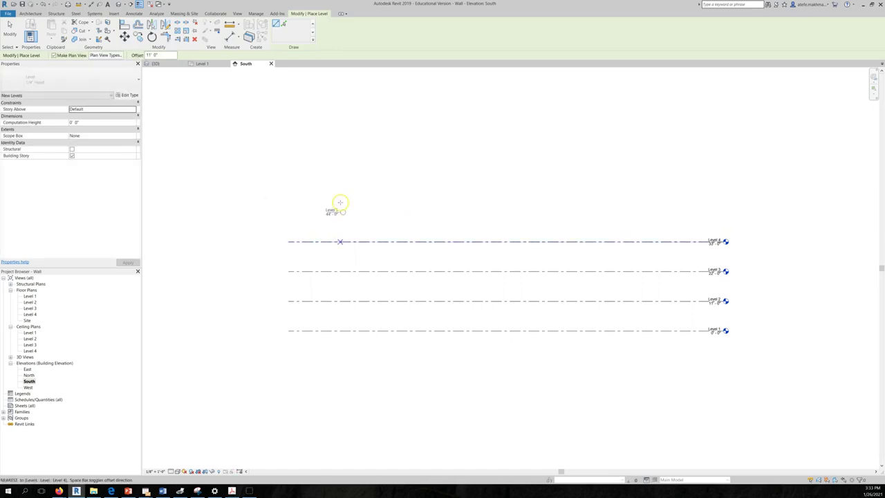
{"action": "left_click", "coordinate": [341, 204]}
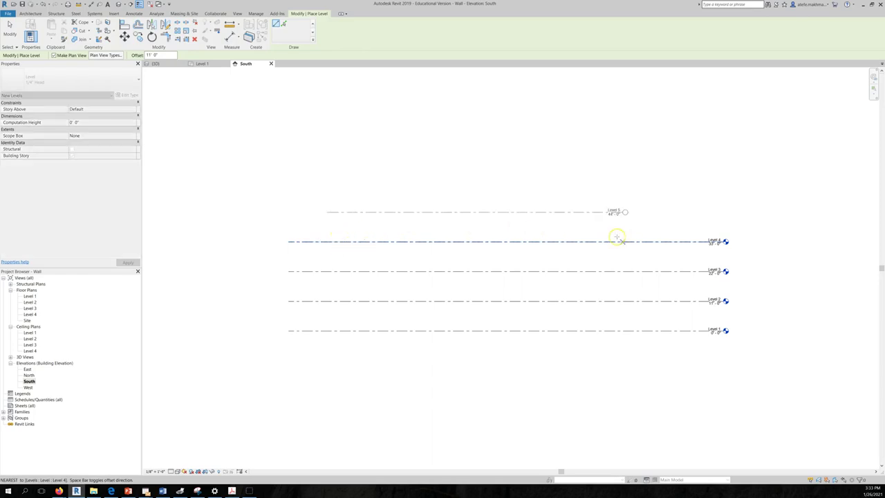
{"action": "left_click", "coordinate": [724, 228]}
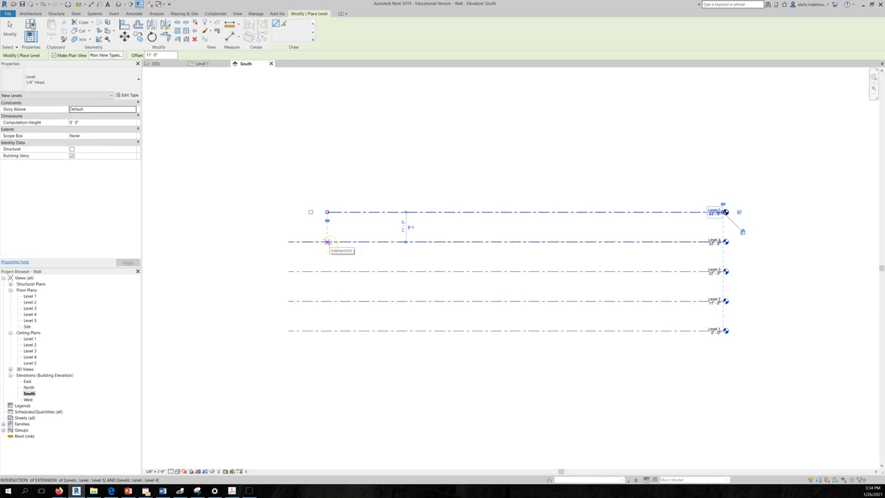
{"action": "key", "text": "Escape"}
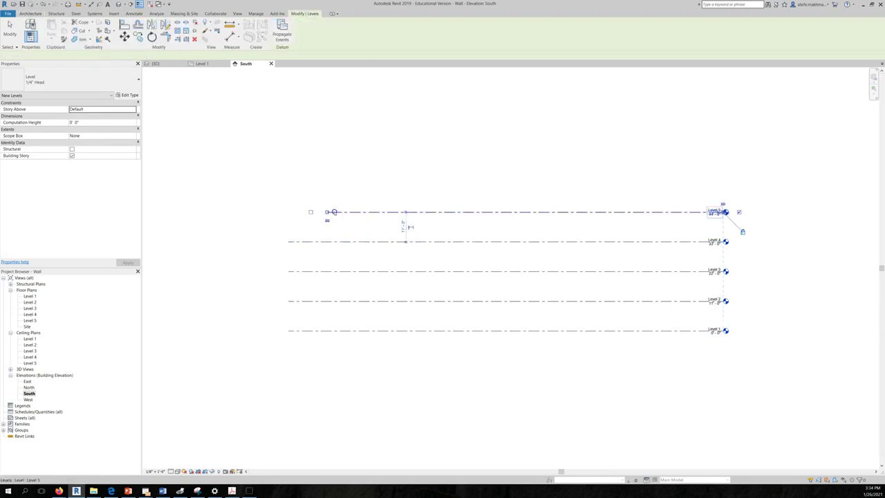
{"action": "left_click_drag", "start_coordinate": [325, 211], "coordinate": [288, 212]}
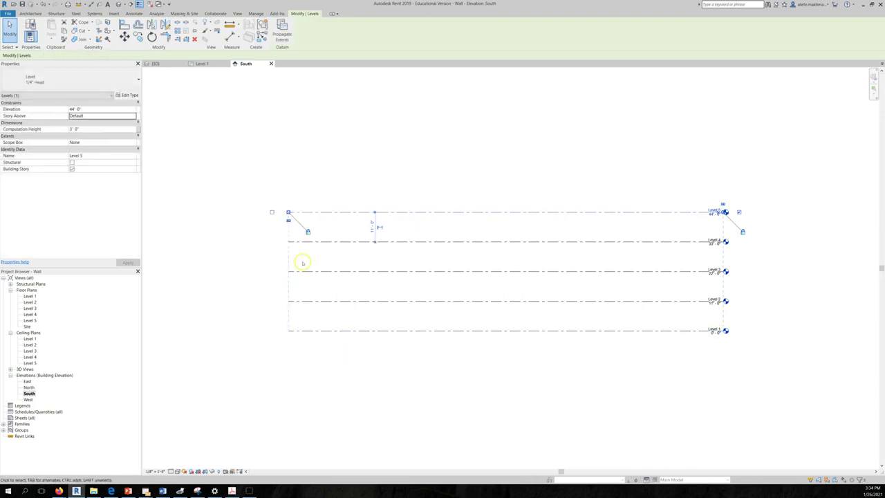
Hide the bubble at the right end of the top level and show it again
{"action": "left_click", "coordinate": [740, 214]}
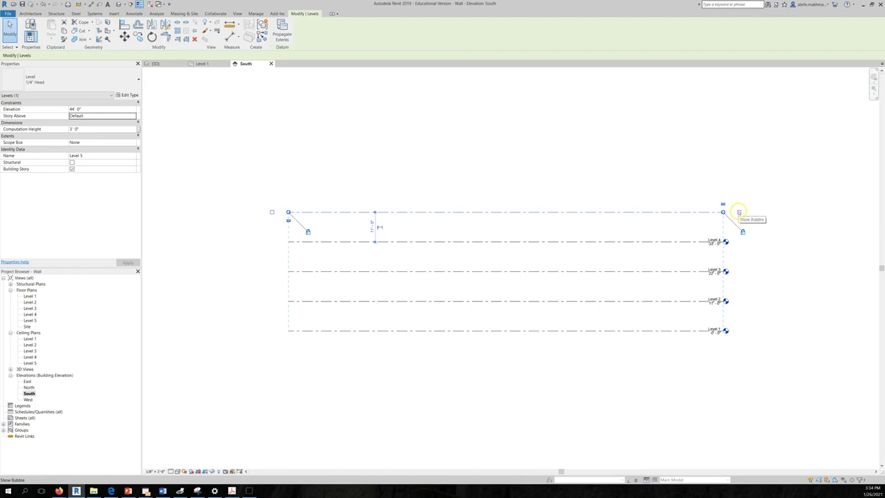
{"action": "left_click", "coordinate": [739, 212]}
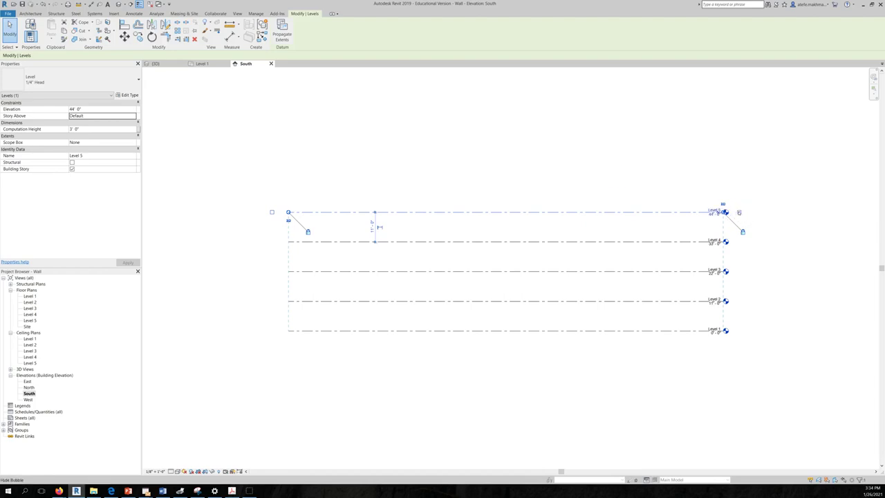
{"action": "left_click", "coordinate": [688, 342]}
Set the top level's elevation to 45' and rename it ROOF, renaming the corresponding views as well
{"action": "left_click", "coordinate": [712, 213]}
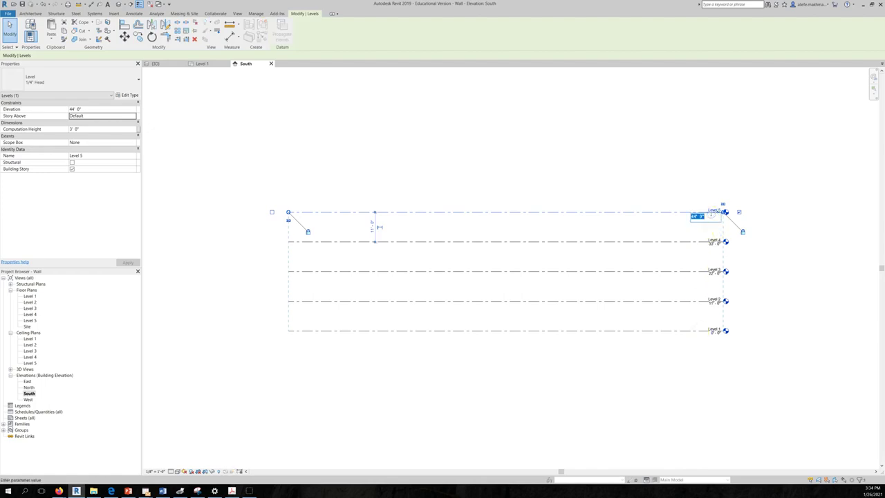
{"action": "type", "text": "45"}
{"action": "key", "text": "Return"}
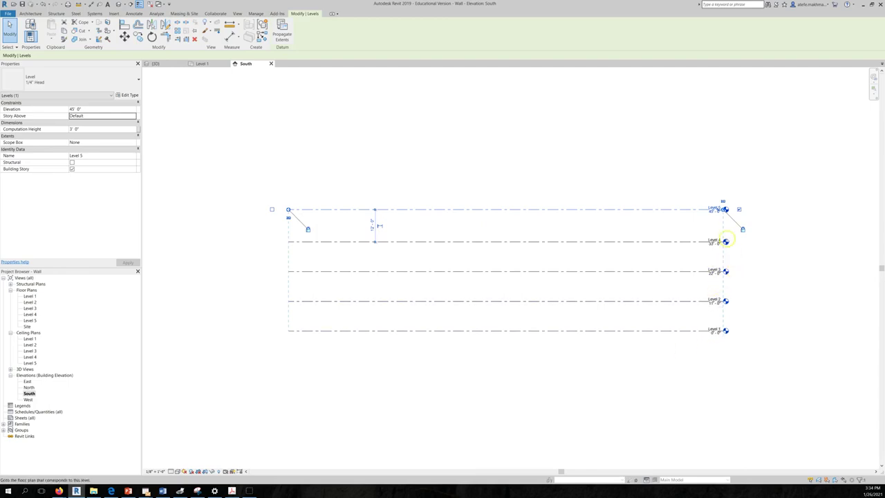
{"action": "left_click", "coordinate": [712, 207]}
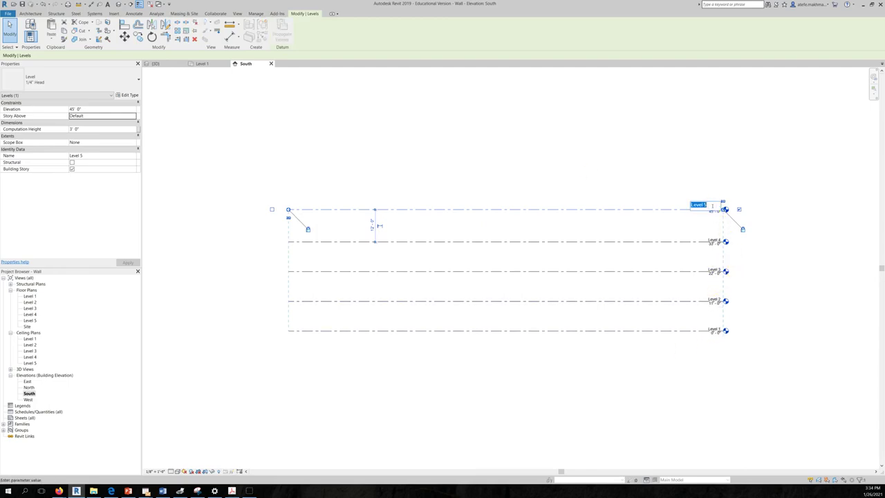
{"action": "type", "text": "ROOF"}
{"action": "key", "text": "Return"}
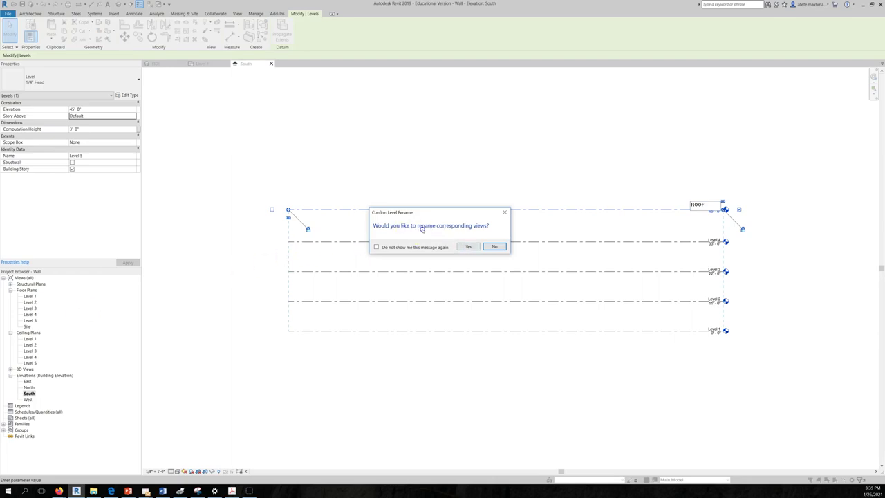
{"action": "left_click", "coordinate": [468, 246]}
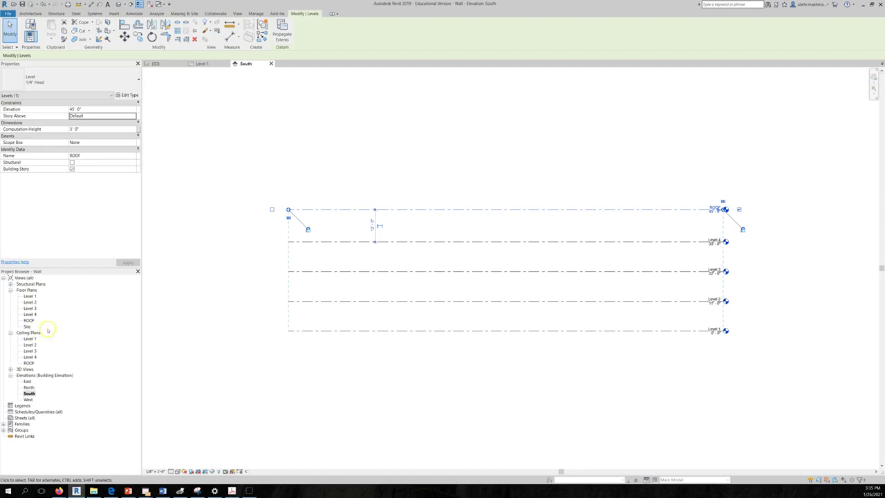
Copy Level 1 straight down by 4' to create a level below it
{"action": "left_click", "coordinate": [340, 332]}
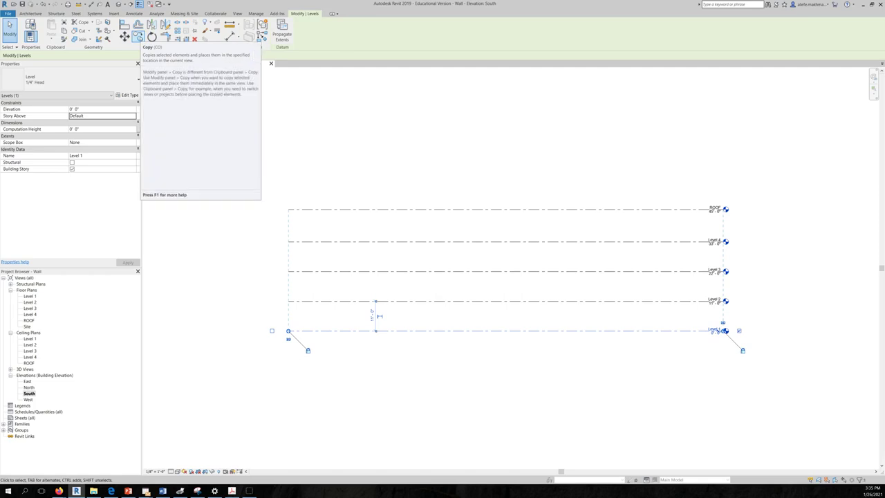
{"action": "left_click", "coordinate": [138, 37]}
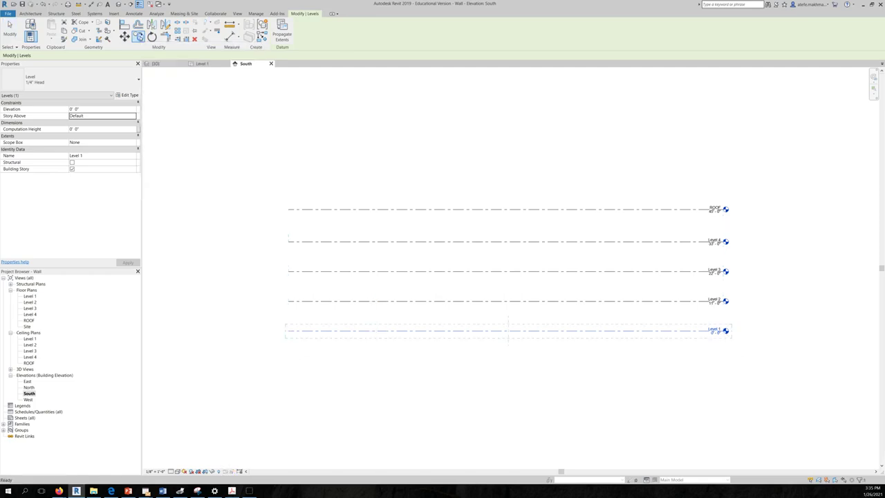
{"action": "left_click", "coordinate": [308, 332]}
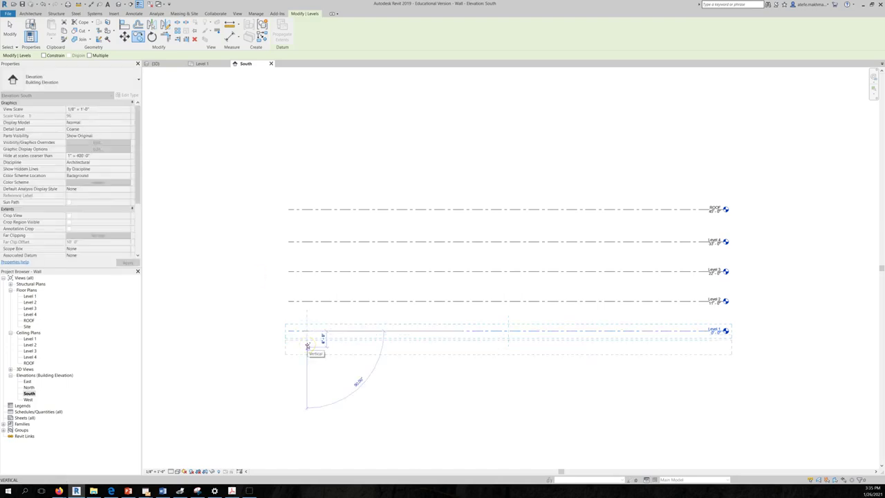
{"action": "left_click", "coordinate": [307, 346]}
{"action": "left_click", "coordinate": [307, 342]}
{"action": "left_click", "coordinate": [307, 341]}
{"action": "left_click", "coordinate": [422, 356]}
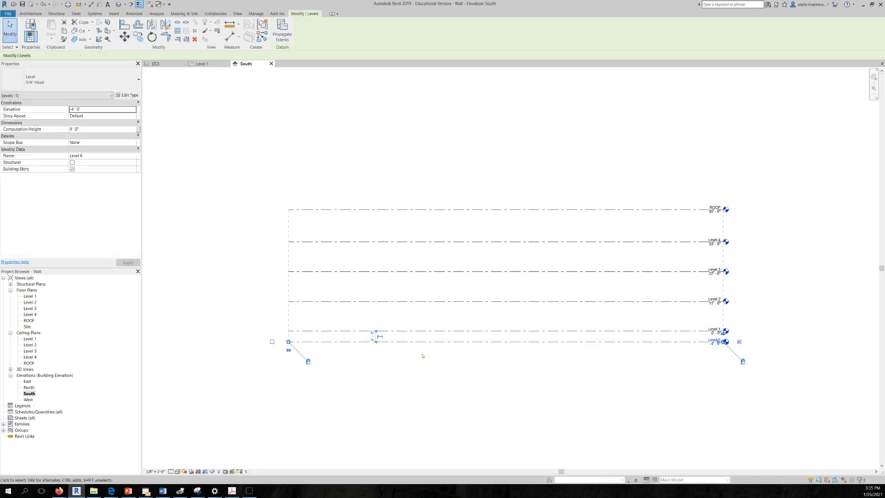
{"action": "left_click", "coordinate": [615, 387]}
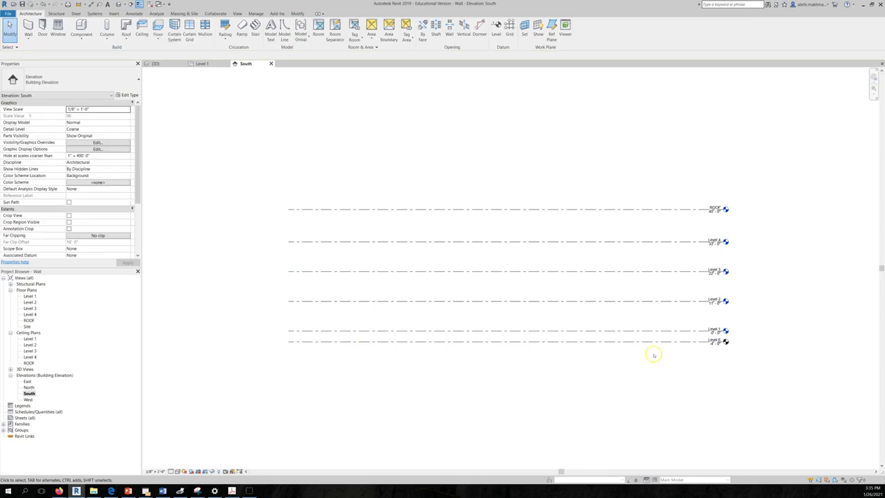
Set the elevation of the copied level below Level 1 to -1'
{"action": "left_click", "coordinate": [715, 344]}
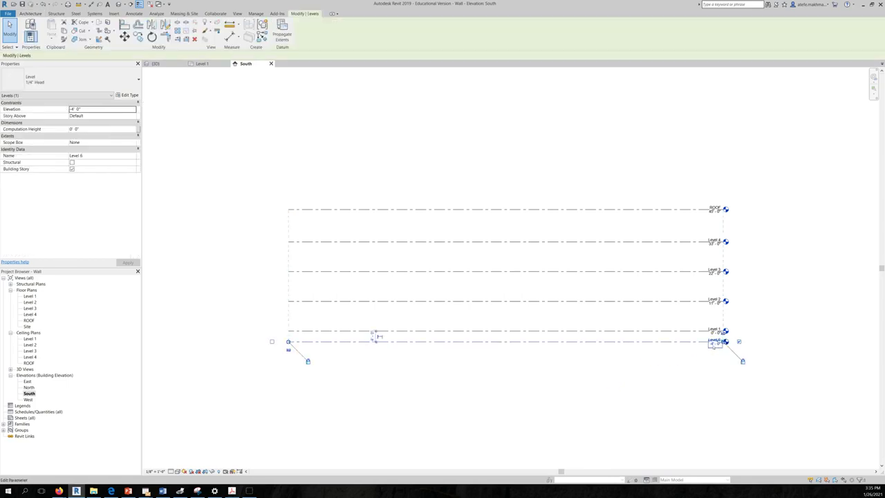
{"action": "left_click", "coordinate": [713, 345]}
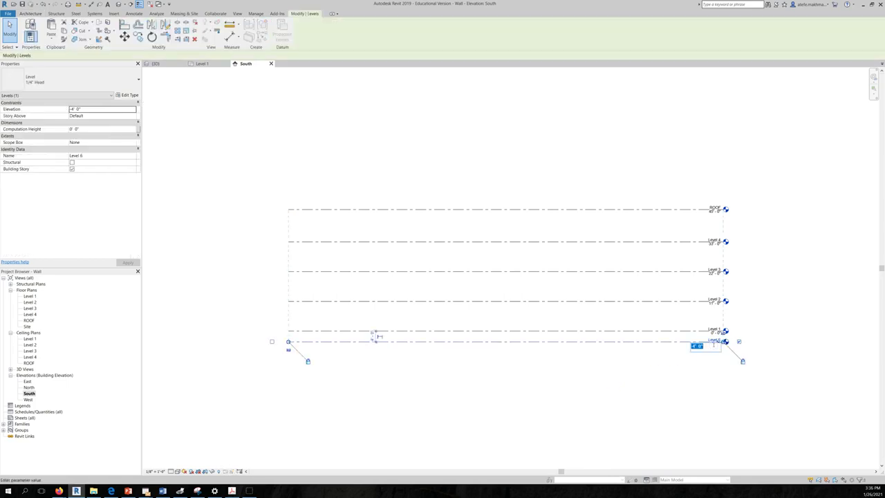
{"action": "key", "text": "BackSpace"}
{"action": "type", "text": "-1"}
{"action": "key", "text": "Return"}
Add an elbow to the lowest level's line so its head and label sit clear of Level 1's
{"action": "left_click", "coordinate": [707, 338]}
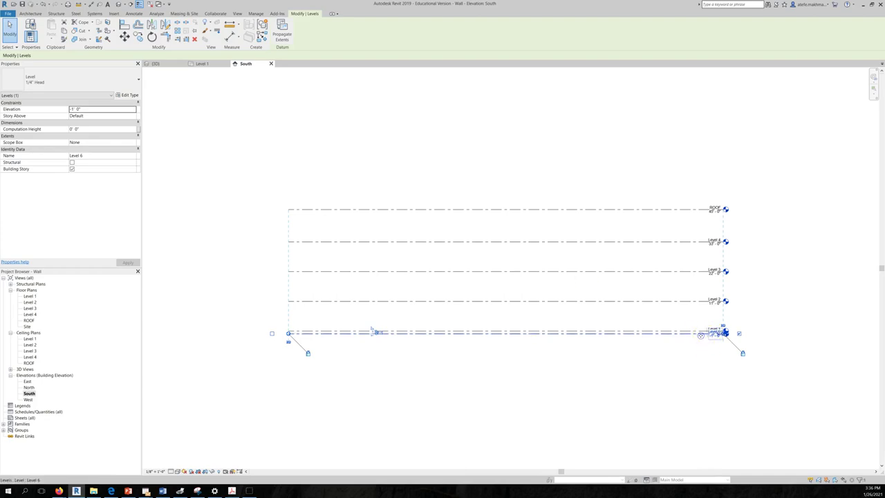
{"action": "scroll", "coordinate": [757, 311], "scroll_direction": "up", "scroll_amount": 3}
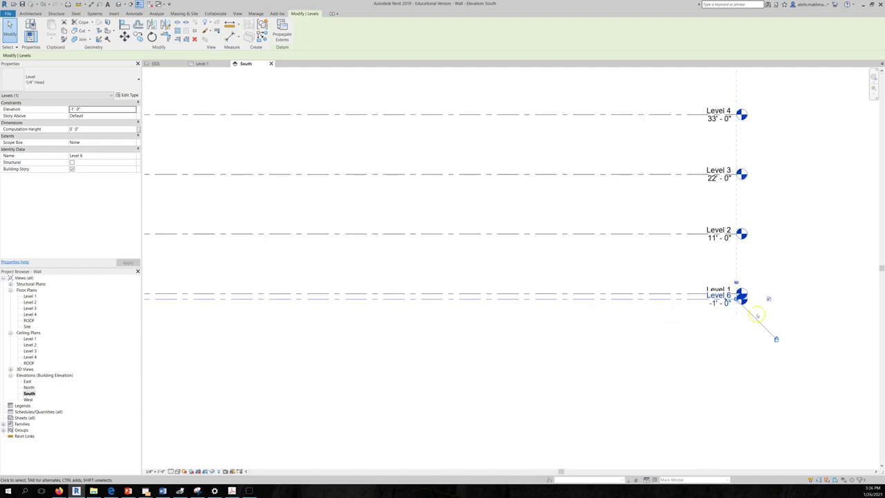
{"action": "scroll", "coordinate": [762, 311], "scroll_direction": "up", "scroll_amount": 1}
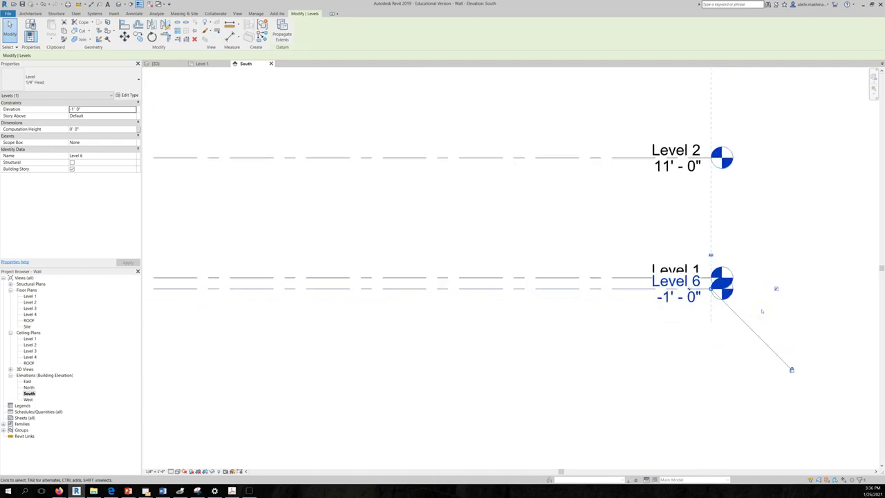
{"action": "left_click", "coordinate": [689, 290]}
{"action": "left_click", "coordinate": [671, 343]}
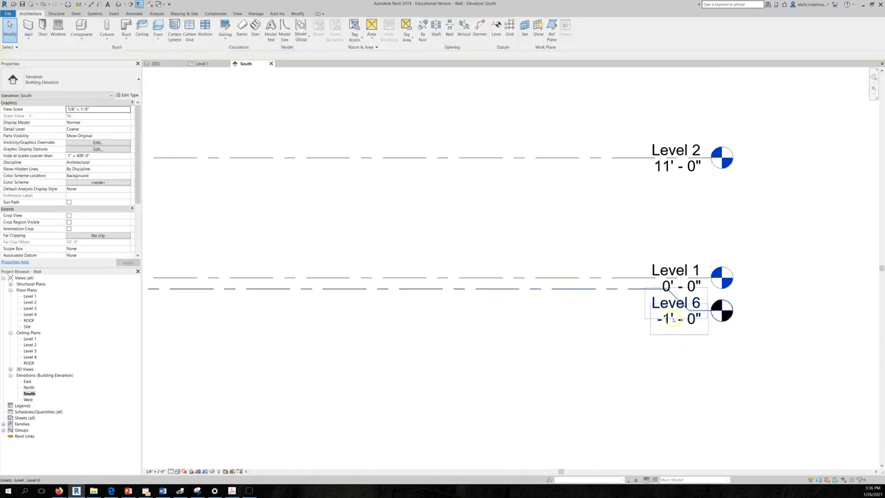
{"action": "scroll", "coordinate": [689, 353], "scroll_direction": "down", "scroll_amount": 2}
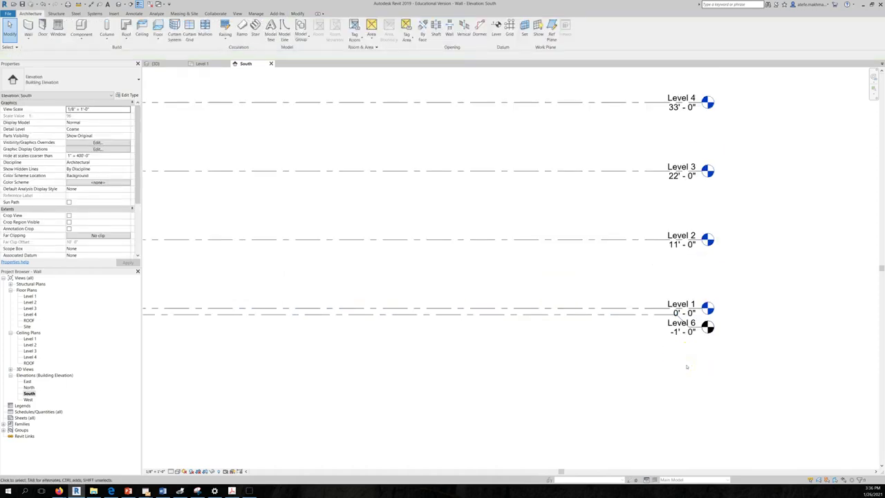
Move the inner bend of the lowest level's elbow inward along its line, clear of the label, keeping the level at -1'
{"action": "left_click", "coordinate": [659, 315]}
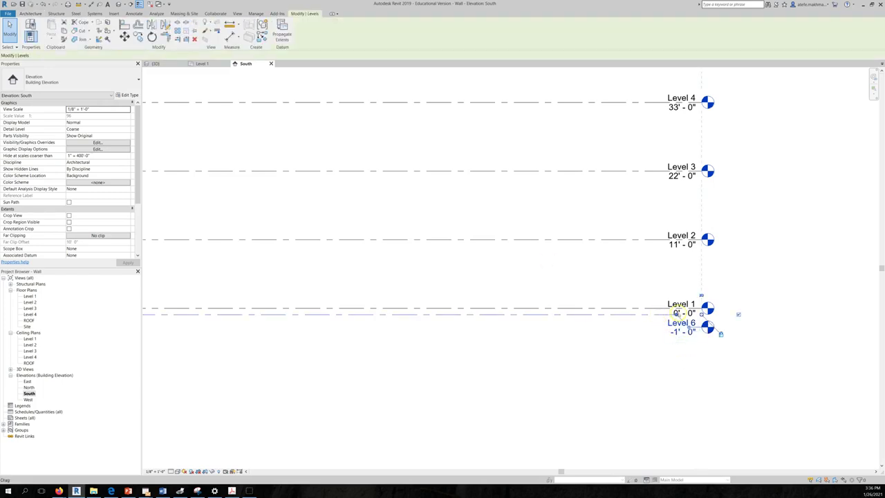
{"action": "left_click_drag", "start_coordinate": [663, 316], "coordinate": [648, 315]}
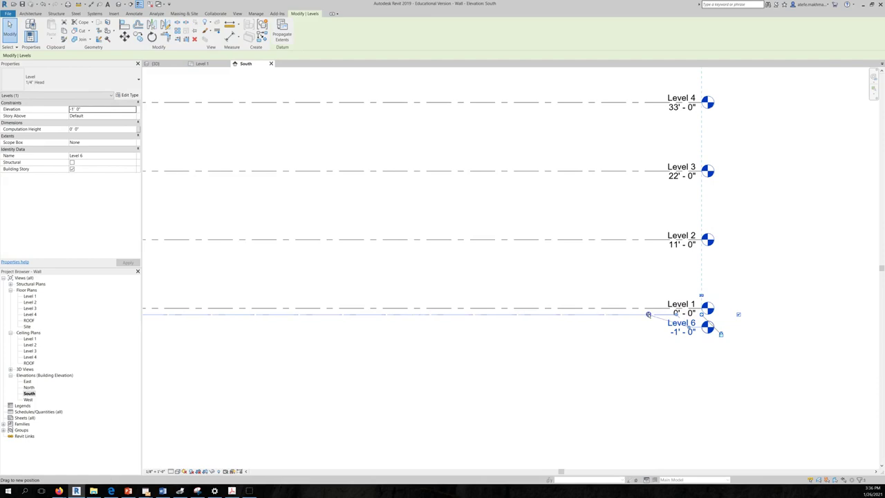
{"action": "left_click", "coordinate": [673, 358]}
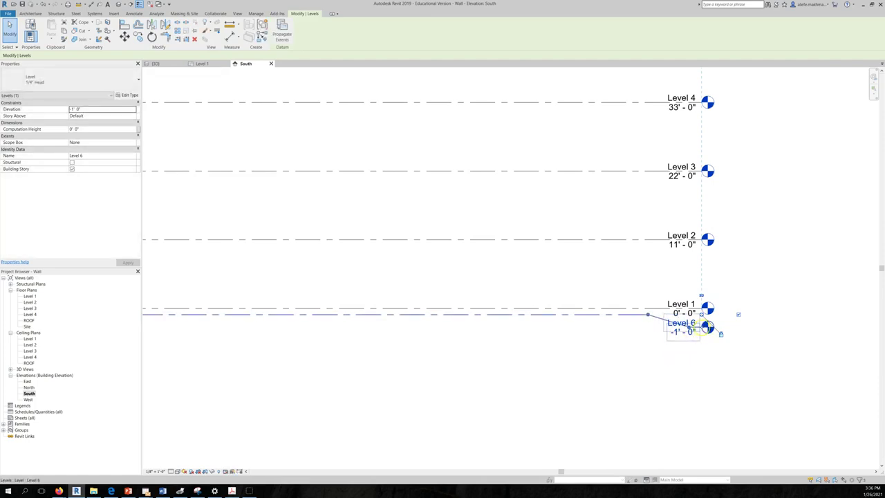
{"action": "left_click_drag", "start_coordinate": [707, 328], "coordinate": [702, 340]}
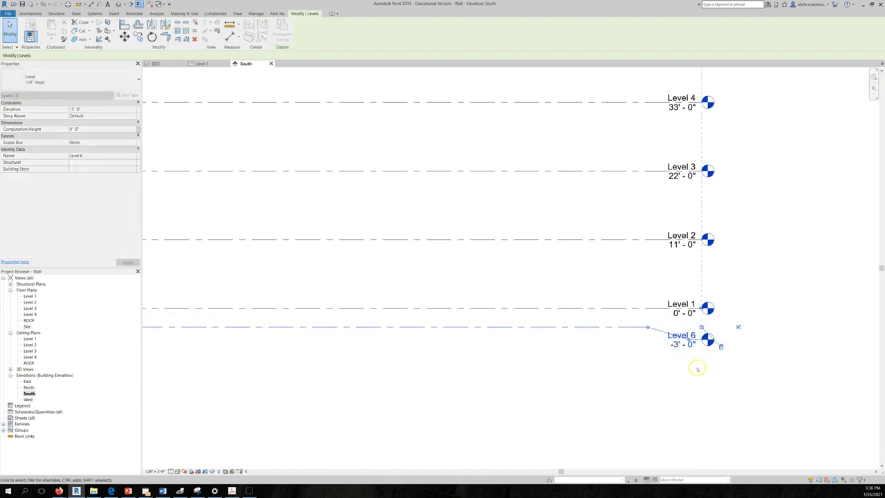
{"action": "key", "text": "ctrl+z"}
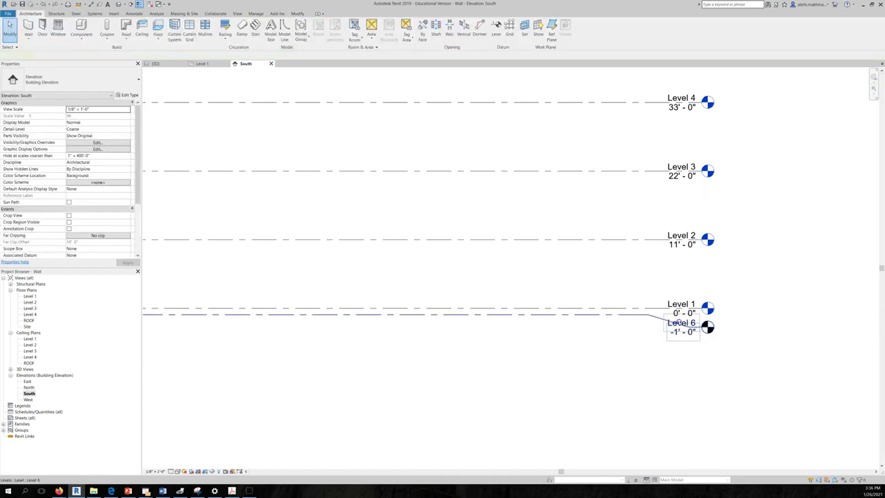
Rename the lowest level as Slab Footing
{"action": "left_click", "coordinate": [677, 324]}
{"action": "left_click", "coordinate": [676, 323]}
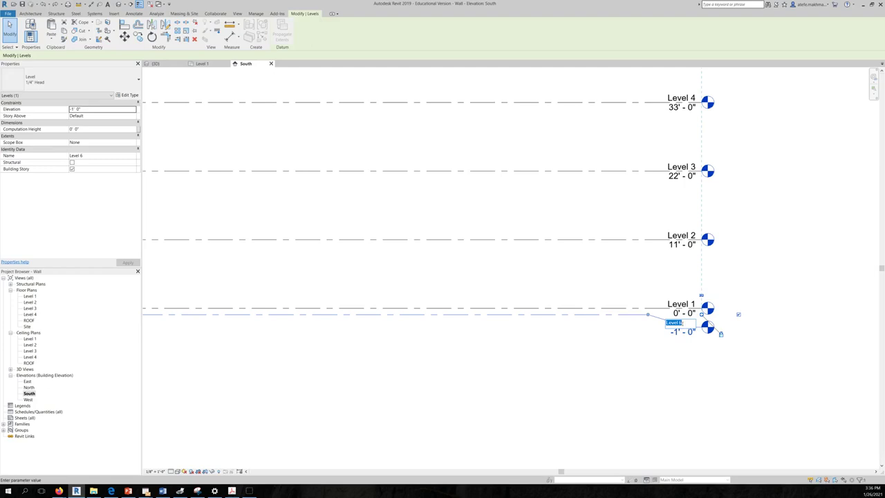
{"action": "type", "text": "Slab Footing"}
{"action": "key", "text": "Return"}
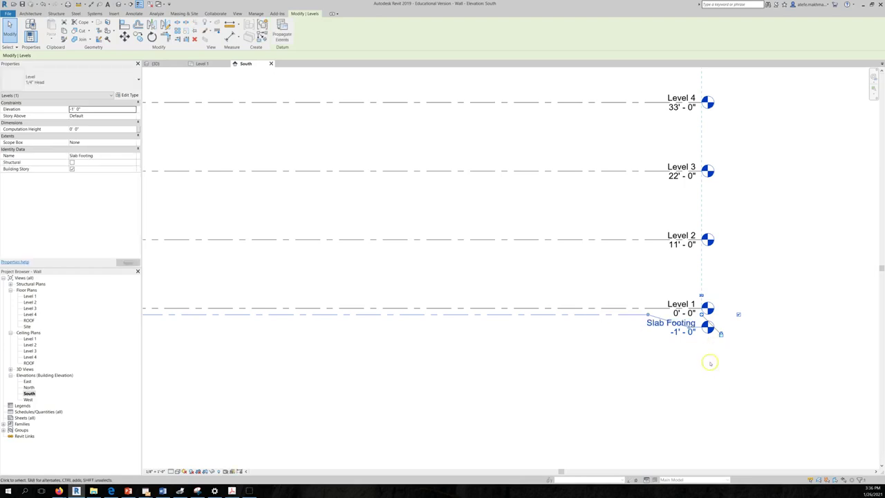
{"action": "left_click", "coordinate": [710, 351]}
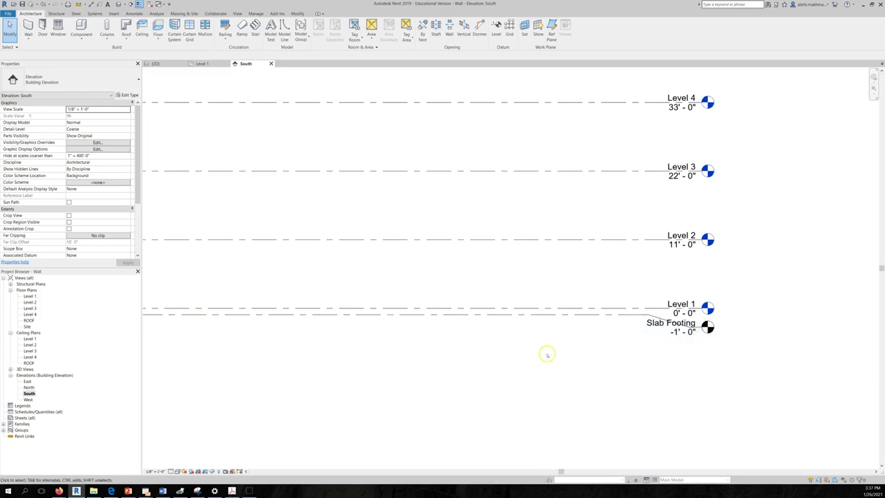
Open the Level 1 floor plan
{"action": "scroll", "coordinate": [547, 354], "scroll_direction": "down", "scroll_amount": 2}
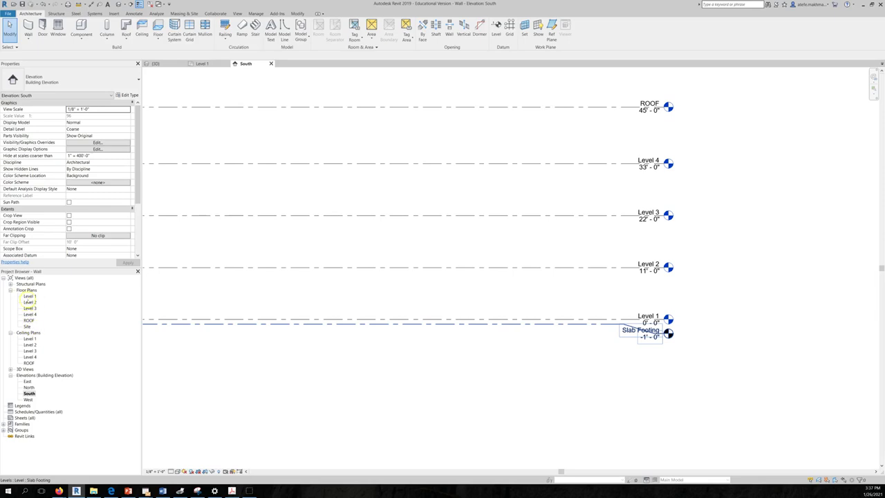
{"action": "left_click", "coordinate": [367, 375]}
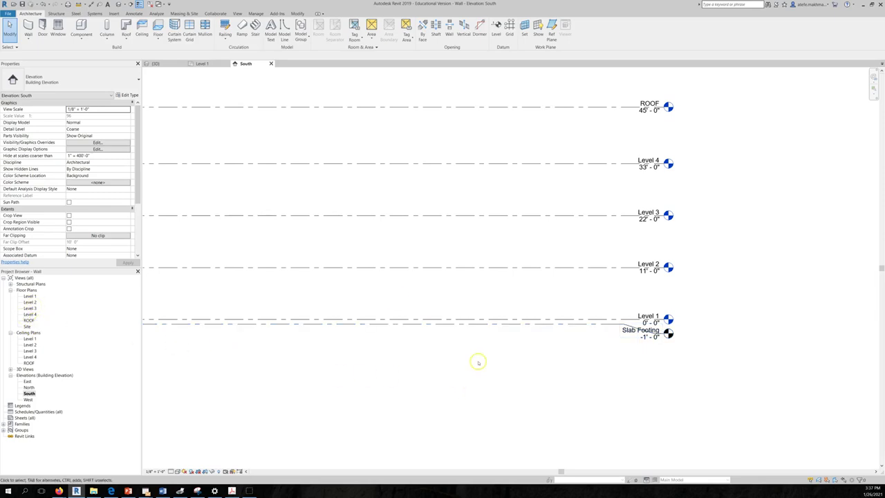
{"action": "scroll", "coordinate": [474, 362], "scroll_direction": "down", "scroll_amount": 1}
{"action": "middle_click_drag", "start_coordinate": [324, 354], "coordinate": [529, 379]}
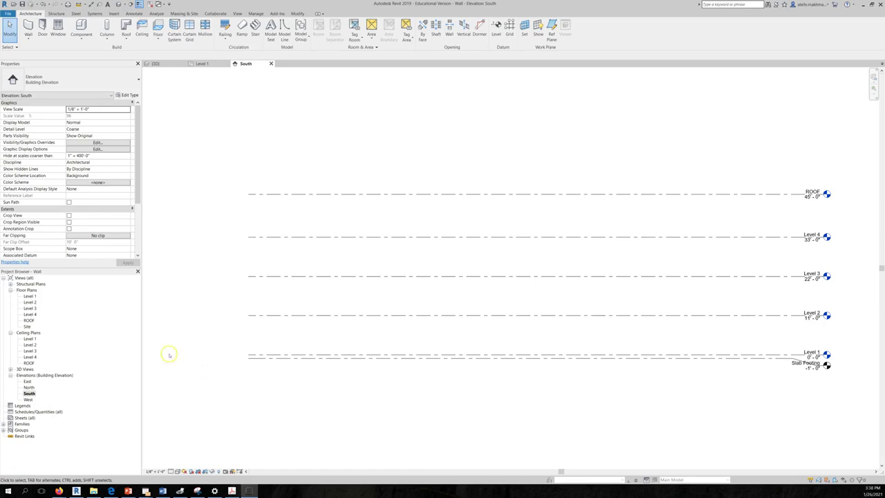
{"action": "double_click", "coordinate": [30, 297]}
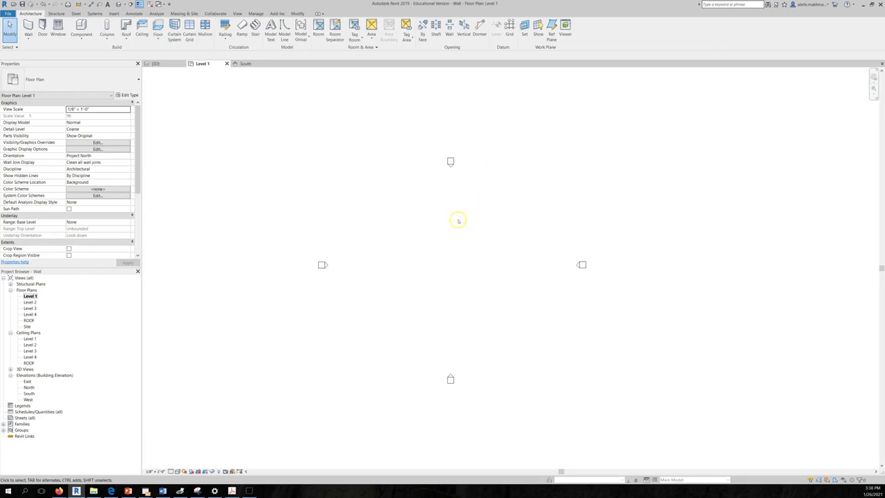
Draw a vertical grid line from top to bottom on the west side, inside the four elevation markers
{"action": "scroll", "coordinate": [439, 238], "scroll_direction": "up", "scroll_amount": 1}
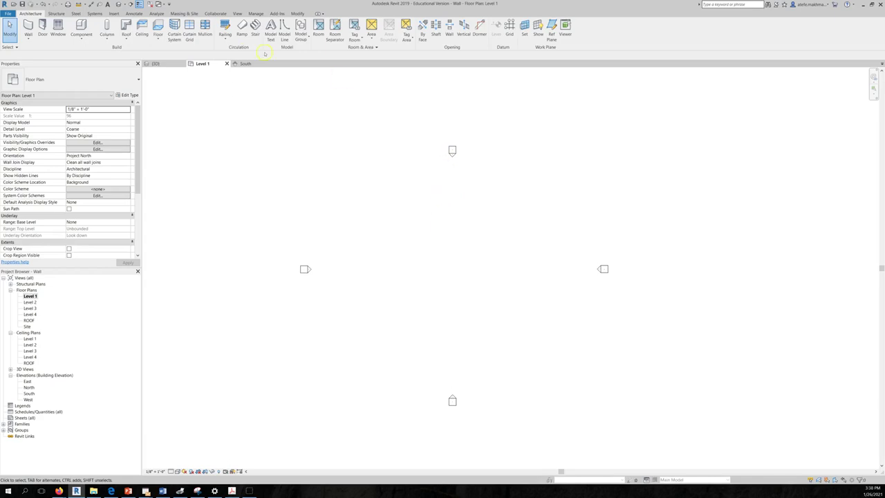
{"action": "left_click", "coordinate": [509, 29]}
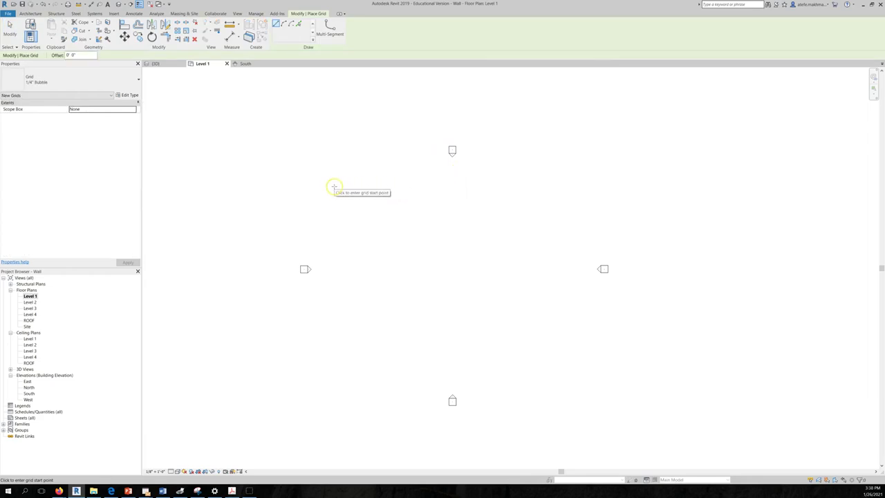
{"action": "left_click", "coordinate": [334, 187]}
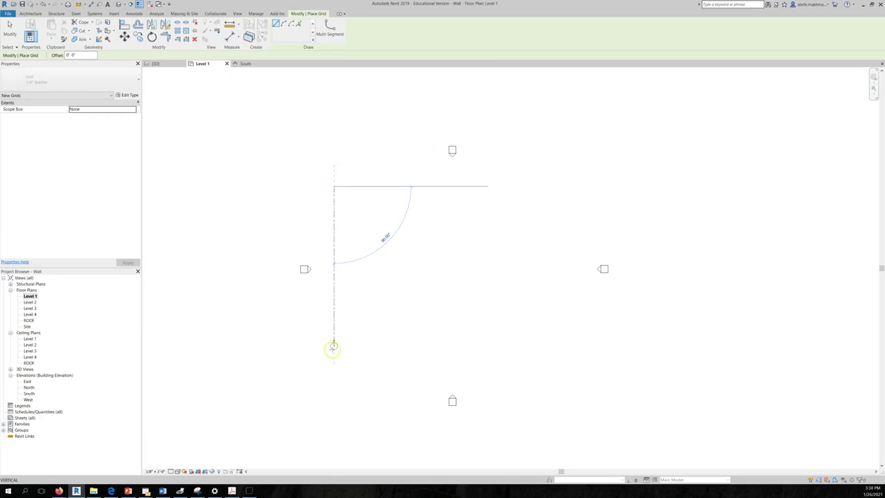
{"action": "left_click", "coordinate": [334, 379]}
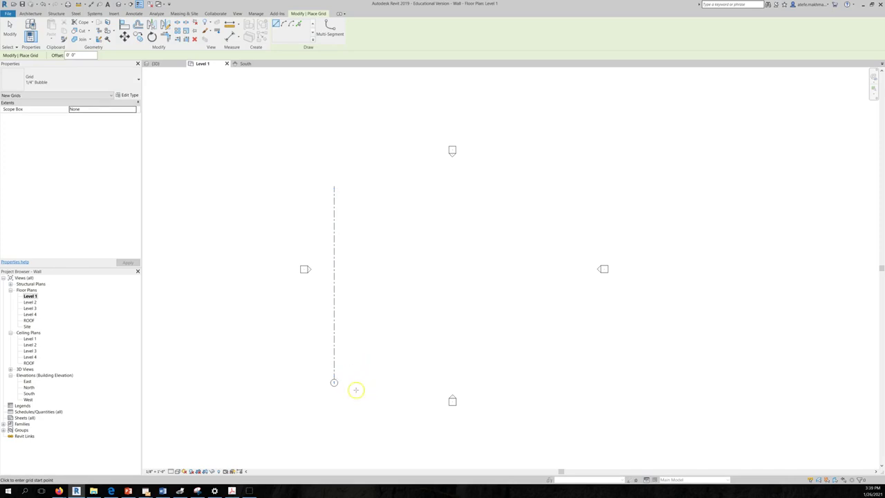
{"action": "key", "text": "Escape"}
{"action": "key", "text": "Escape"}
Hide the grid line's bubble at its lower end and show it at its upper end instead
{"action": "left_click", "coordinate": [334, 384]}
{"action": "left_click", "coordinate": [334, 394]}
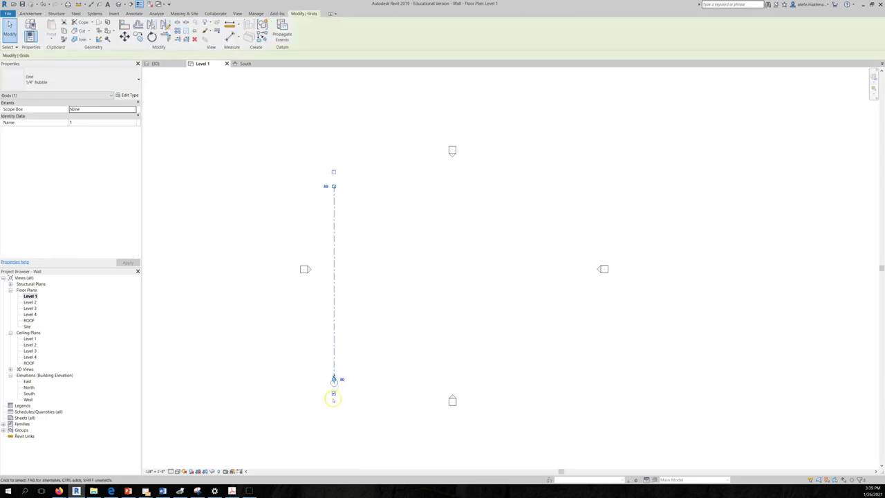
{"action": "left_click", "coordinate": [334, 171]}
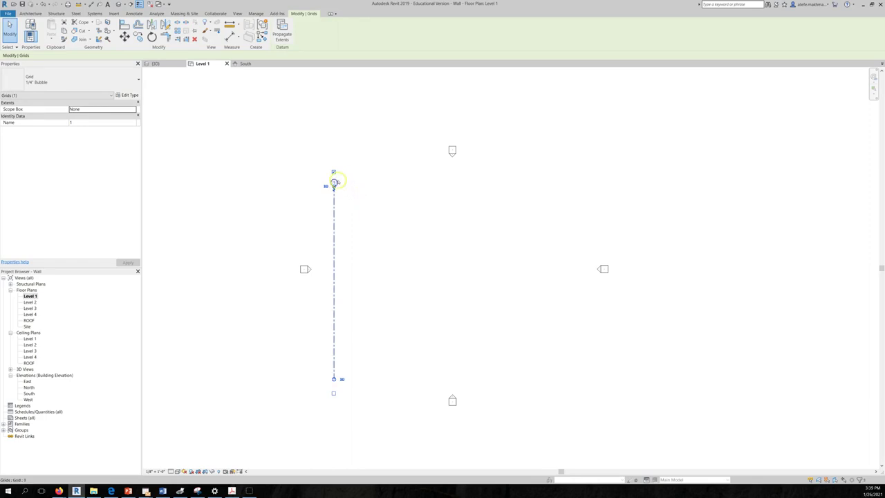
{"action": "left_click", "coordinate": [334, 186]}
{"action": "left_click_drag", "start_coordinate": [335, 190], "coordinate": [334, 227]}
{"action": "left_click", "coordinate": [371, 234]}
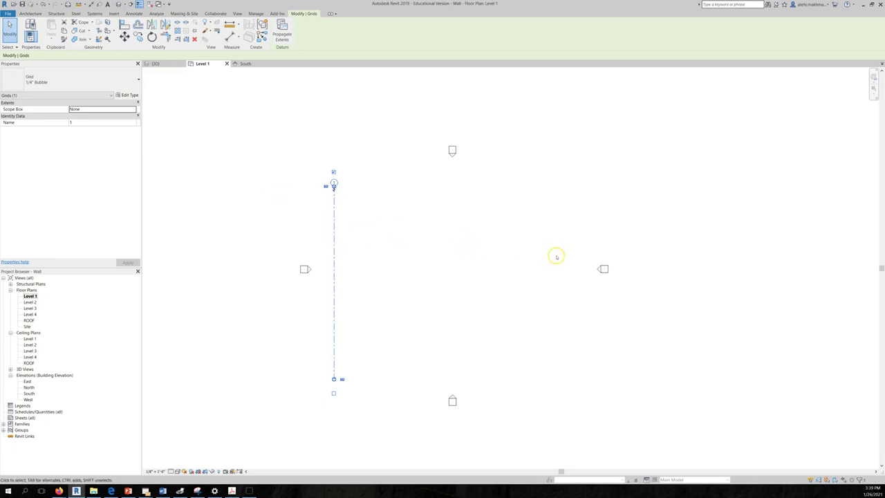
{"action": "left_click", "coordinate": [508, 88]}
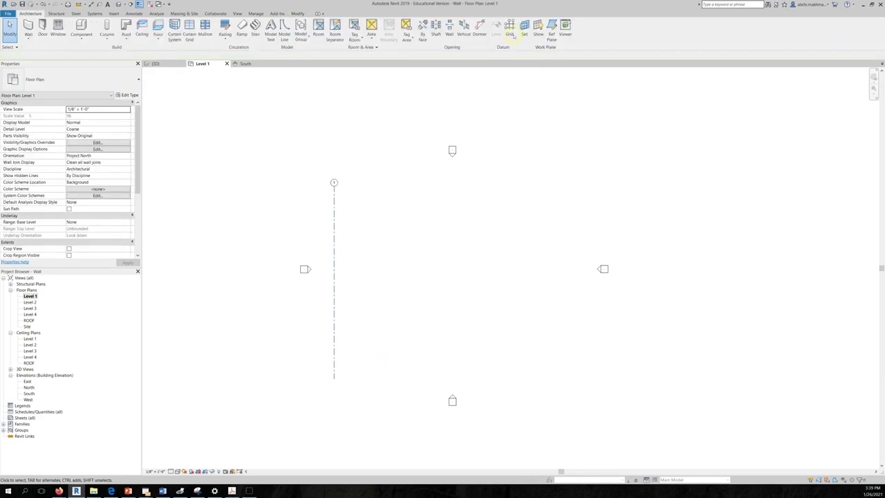
Draw two more vertical grid lines to the right of grid 1, spaced 20' apart and aligned with its ends
{"action": "left_click", "coordinate": [512, 31]}
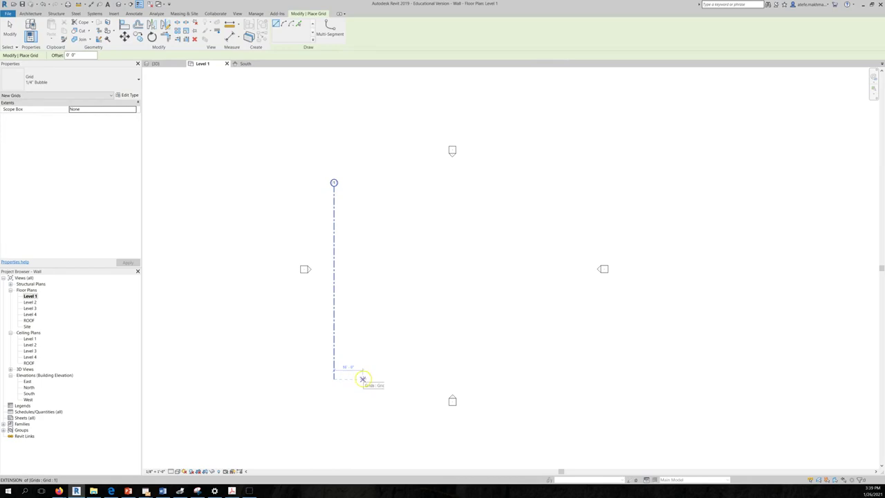
{"action": "left_click", "coordinate": [370, 379]}
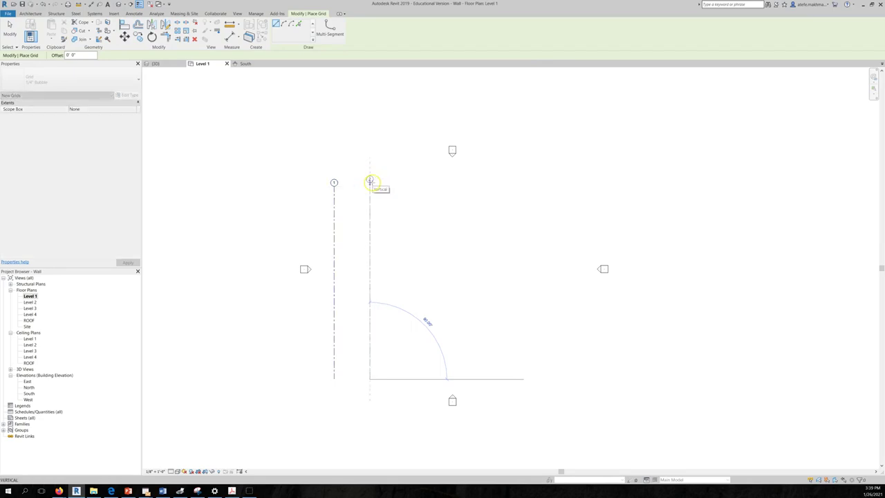
{"action": "left_click", "coordinate": [370, 182]}
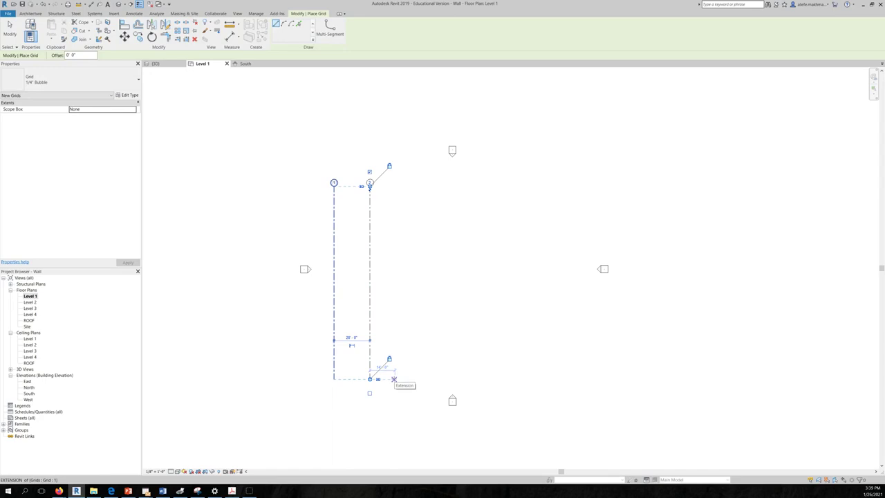
{"action": "type", "text": "20"}
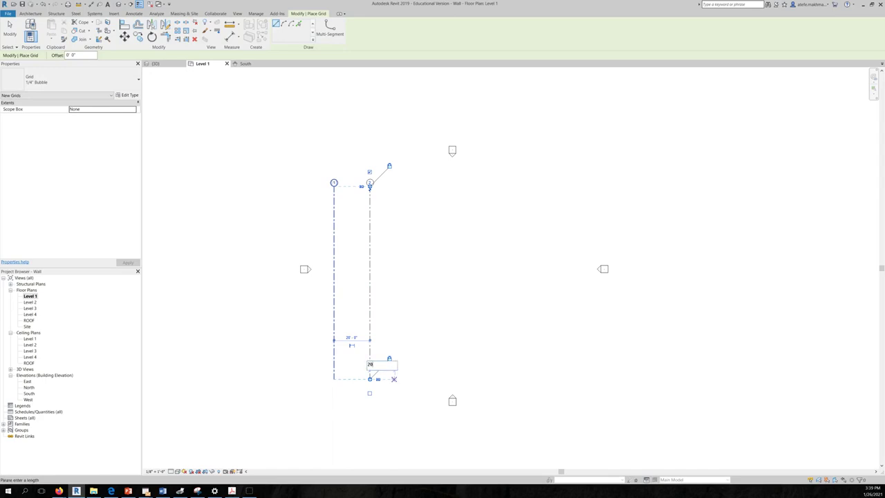
{"action": "key", "text": "Return"}
{"action": "left_click", "coordinate": [405, 379]}
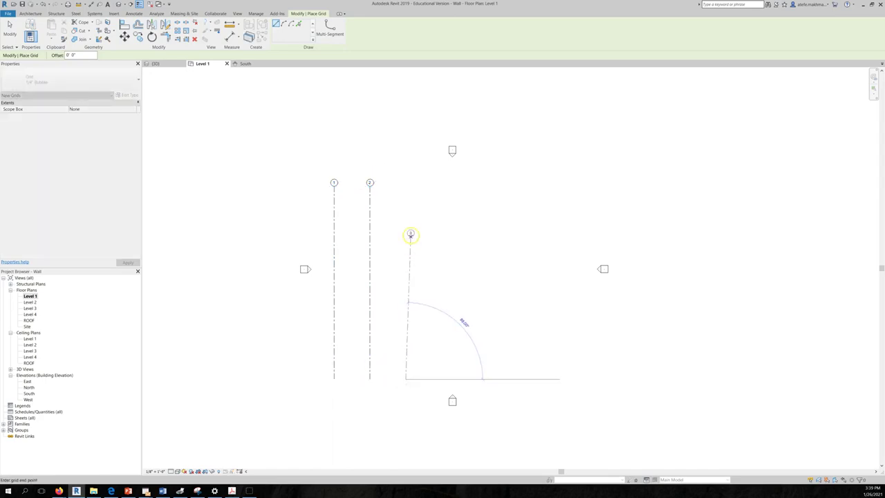
{"action": "left_click", "coordinate": [404, 185]}
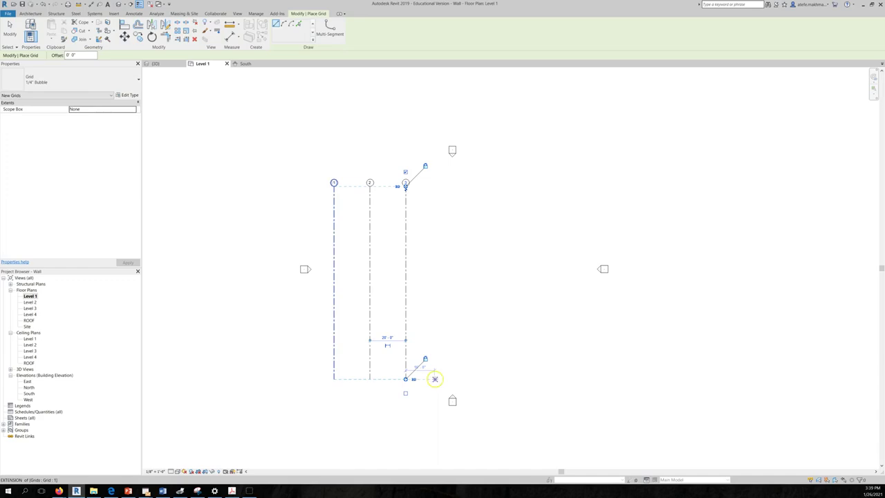
Add the fourth and fifth vertical grid lines at 20' spacing, aligned with the ends of the existing grids
{"action": "left_click", "coordinate": [440, 379]}
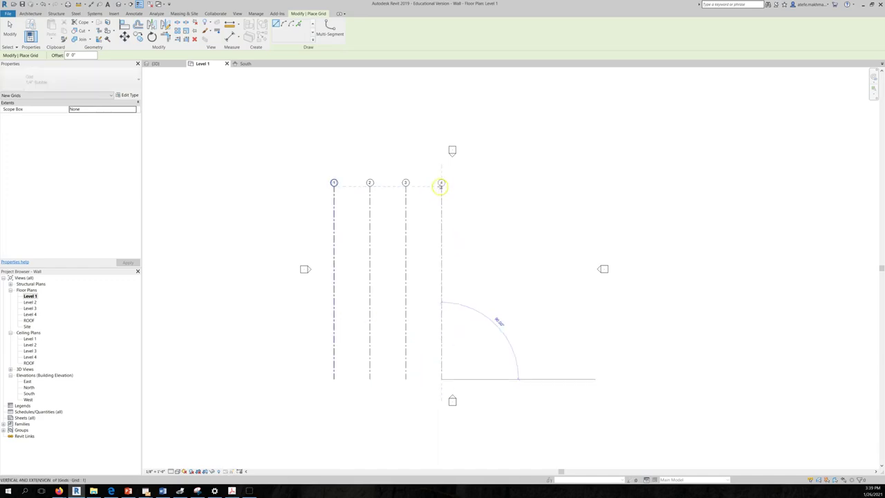
{"action": "left_click", "coordinate": [441, 186]}
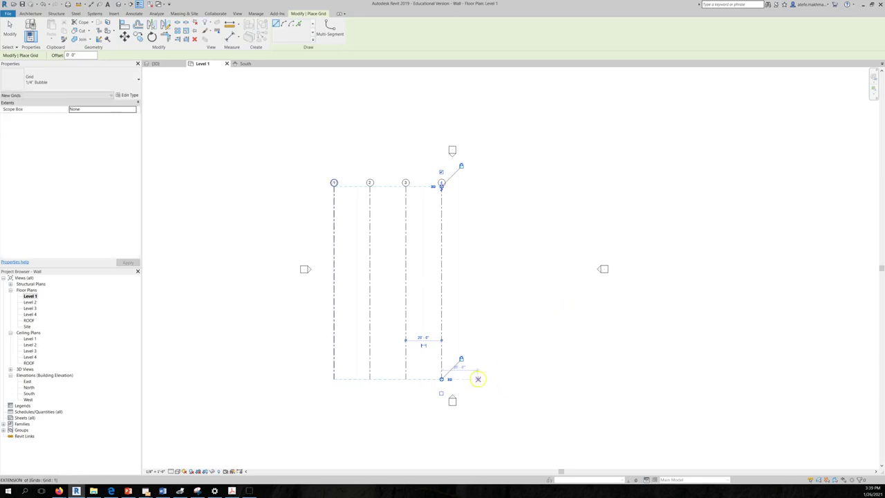
{"action": "left_click", "coordinate": [477, 379]}
{"action": "left_click", "coordinate": [478, 184]}
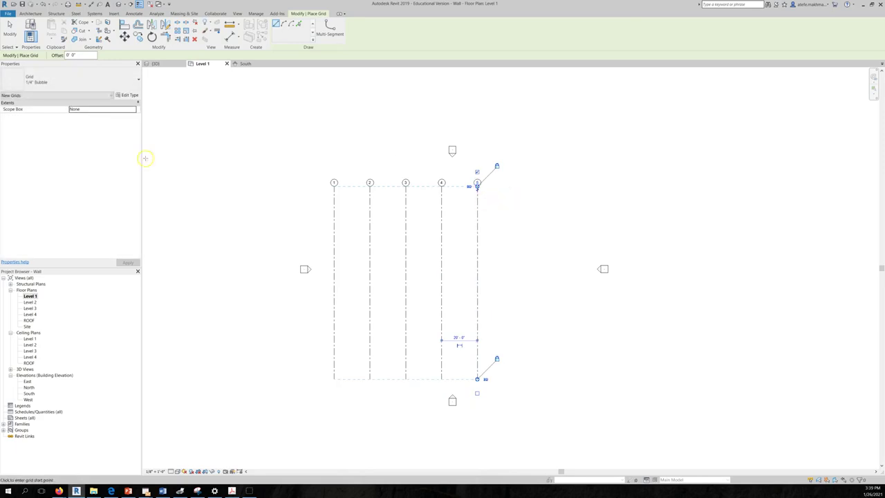
{"action": "left_click", "coordinate": [69, 55]}
{"action": "left_click", "coordinate": [477, 368]}
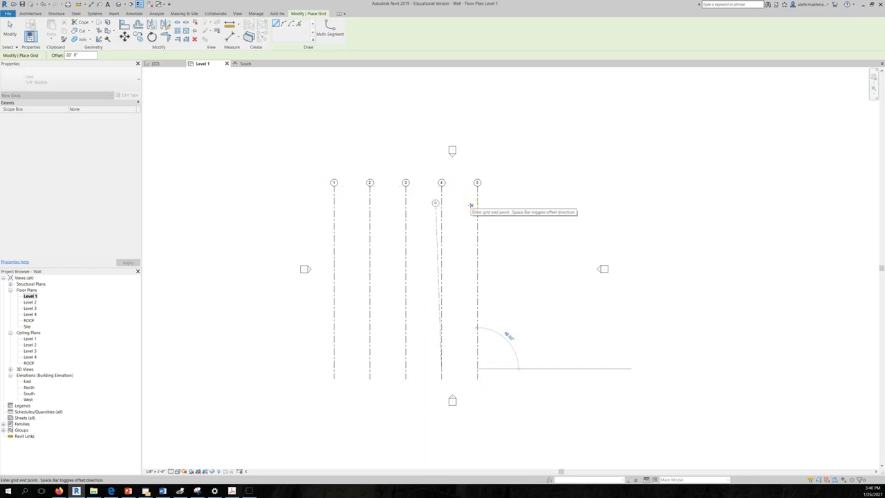
{"action": "key", "text": "Escape"}
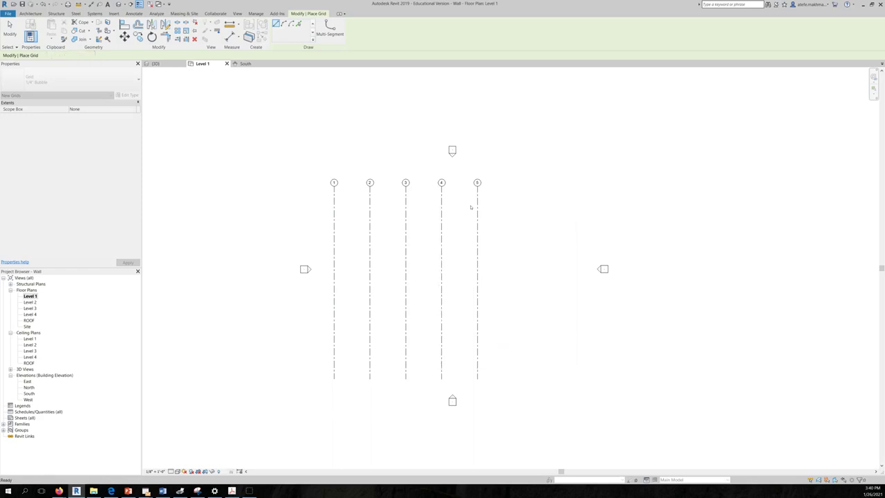
{"action": "key", "text": "Escape"}
{"action": "left_click", "coordinate": [495, 274]}
{"action": "left_click", "coordinate": [379, 123]}
Draw a sixth vertical grid line 20' to the right of grid 5, aligned with the other grids' ends
{"action": "left_click", "coordinate": [509, 28]}
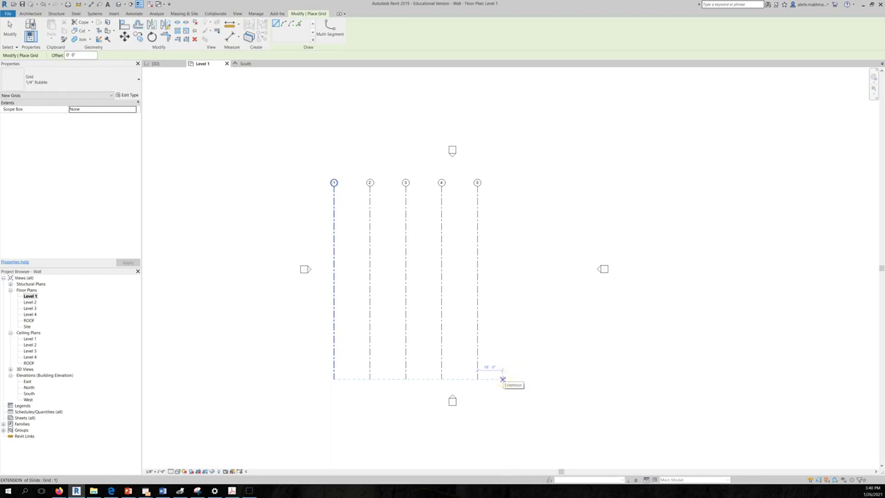
{"action": "left_click", "coordinate": [513, 379]}
{"action": "left_click", "coordinate": [512, 185]}
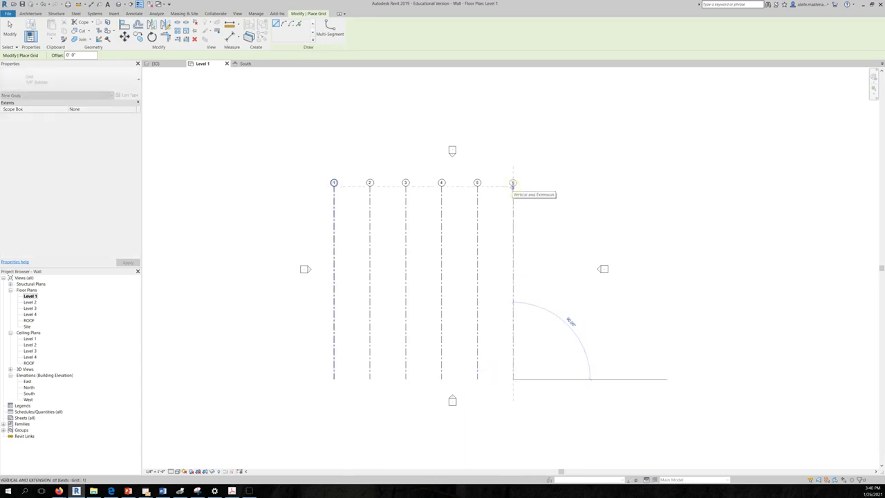
{"action": "left_click", "coordinate": [513, 184]}
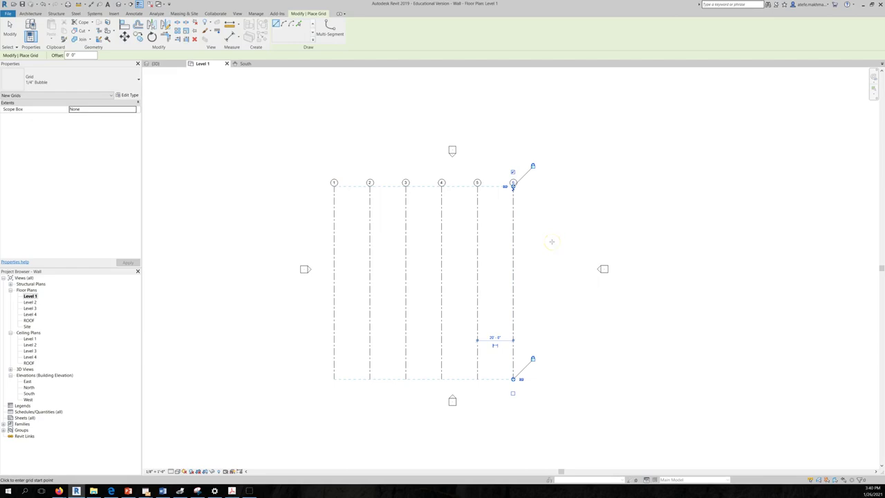
{"action": "left_click", "coordinate": [567, 210]}
{"action": "left_click_drag", "start_coordinate": [560, 208], "coordinate": [324, 202]}
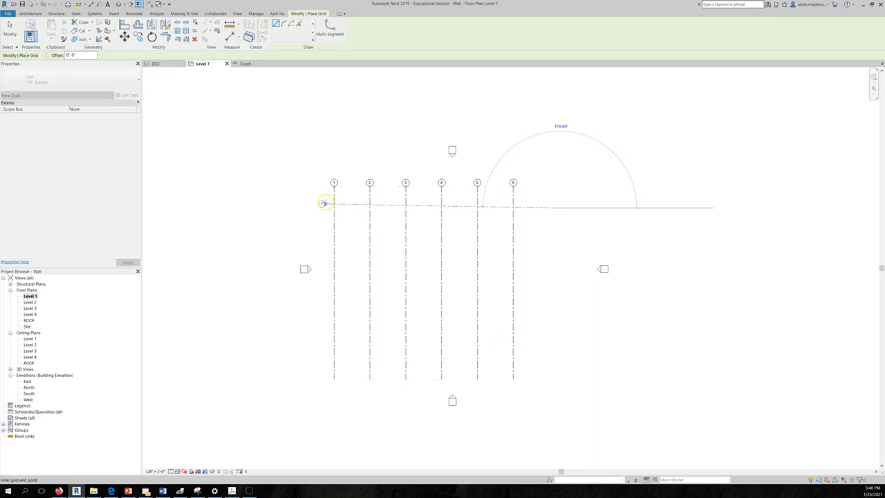
{"action": "key", "text": "Escape"}
Draw a horizontal grid line across all six vertical grids just below their bubbles, from beyond grid 1 to beyond grid 6
{"action": "left_click", "coordinate": [314, 204]}
{"action": "left_click", "coordinate": [550, 205]}
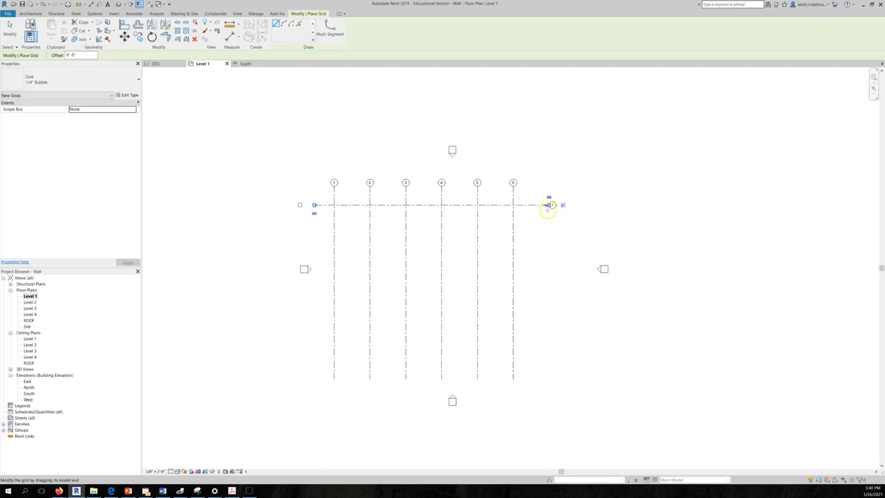
{"action": "key", "text": "Escape"}
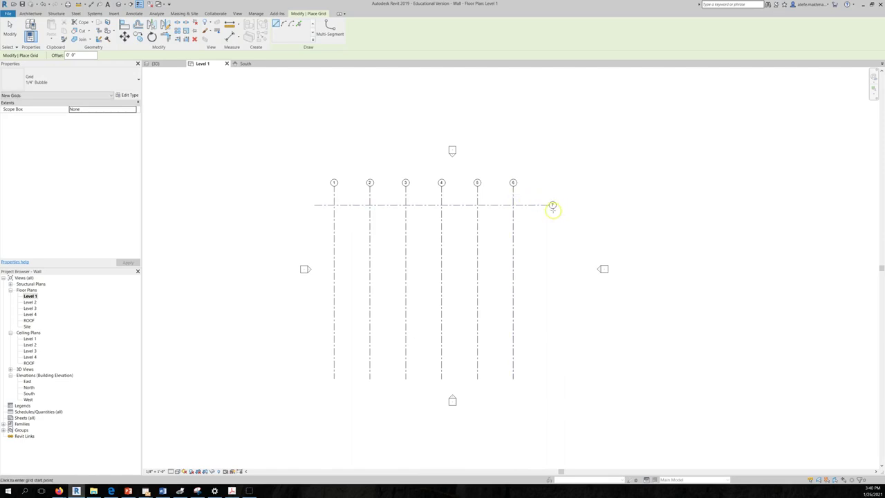
{"action": "key", "text": "Escape"}
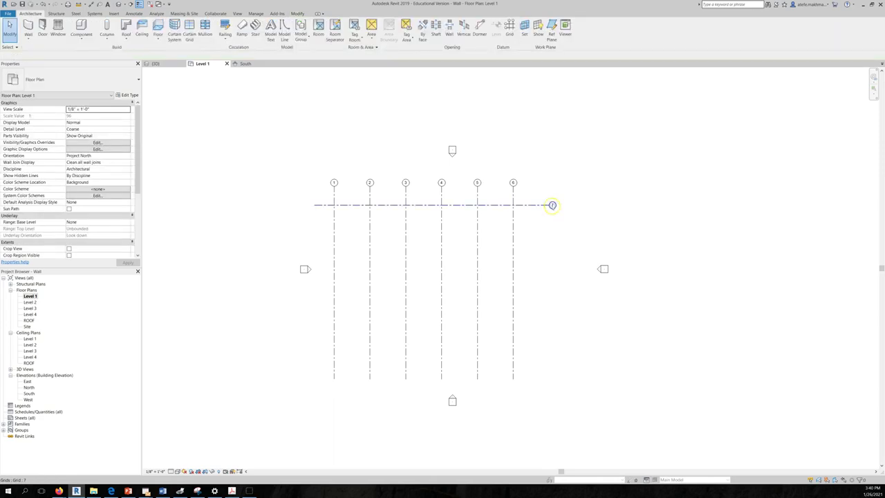
Rename the horizontal grid line as A
{"action": "double_click", "coordinate": [552, 205]}
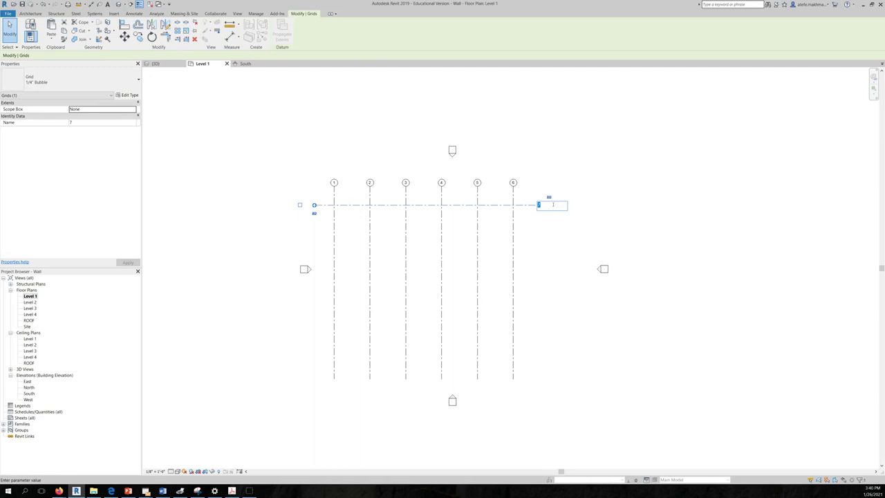
{"action": "type", "text": "A"}
{"action": "left_click", "coordinate": [570, 257]}
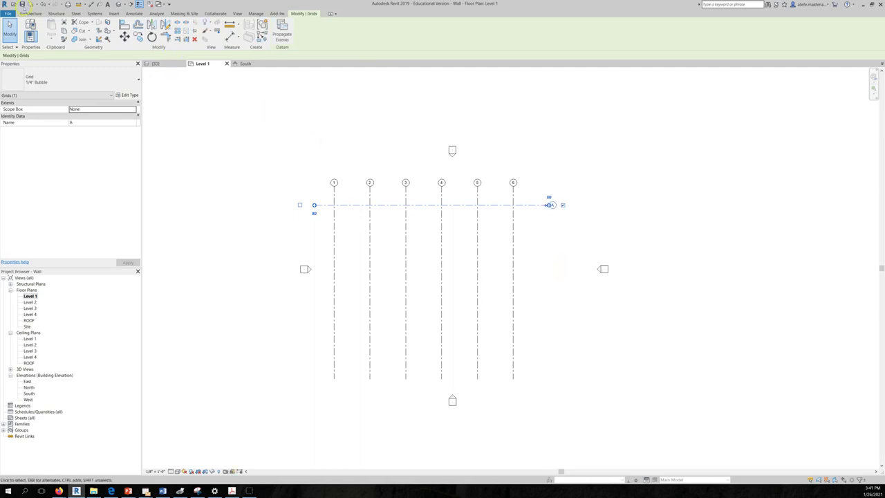
Draw a second horizontal grid line 20' below grid A, with both ends aligned to grid A's ends
{"action": "left_click", "coordinate": [25, 14]}
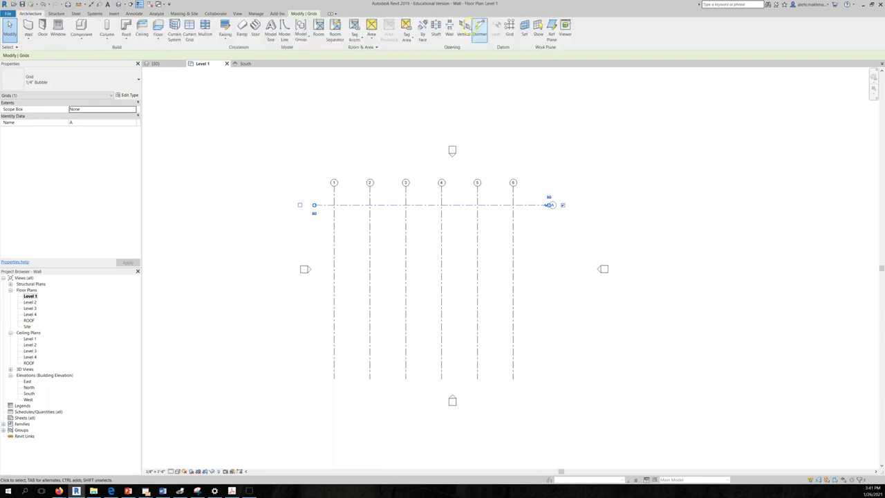
{"action": "left_click", "coordinate": [509, 30]}
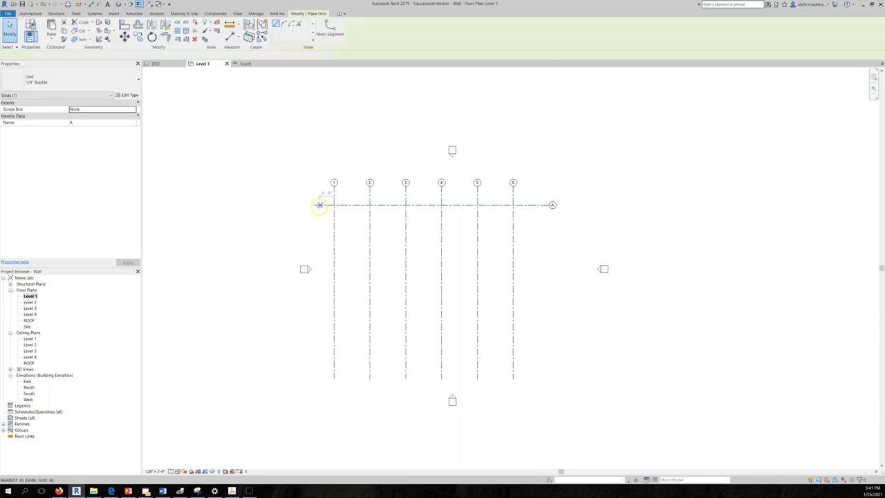
{"action": "left_click", "coordinate": [310, 205]}
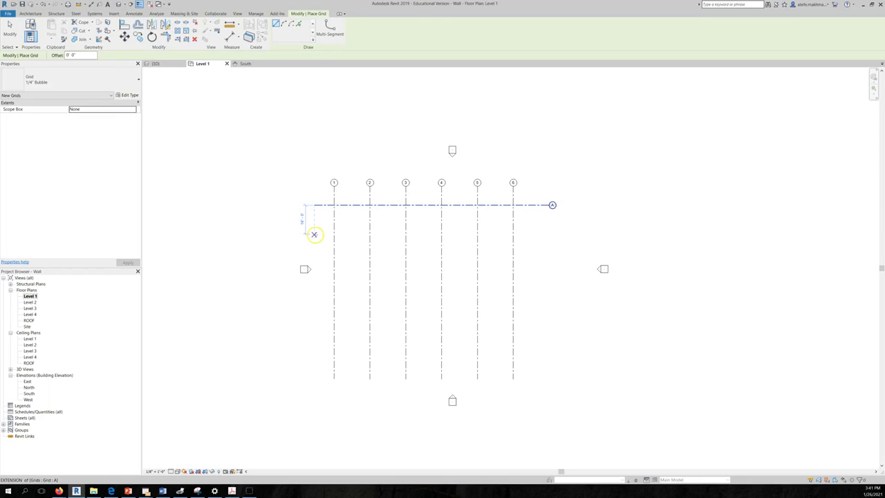
{"action": "left_click", "coordinate": [314, 240]}
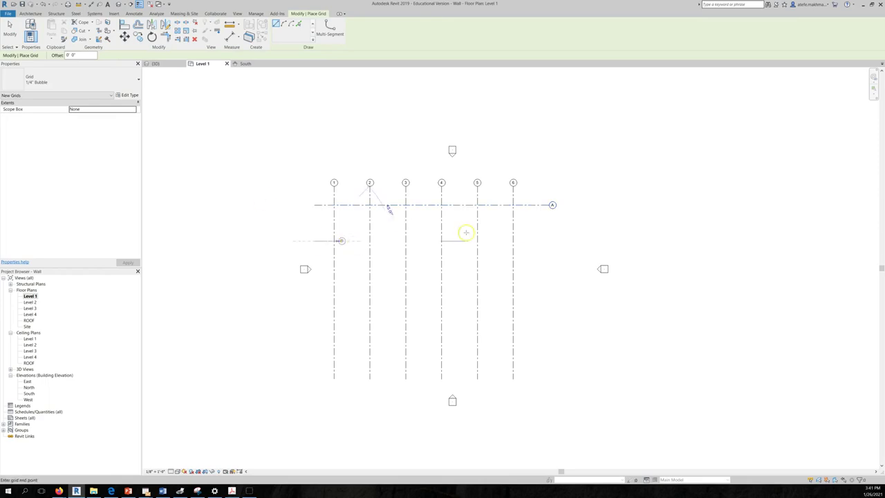
{"action": "left_click", "coordinate": [554, 240]}
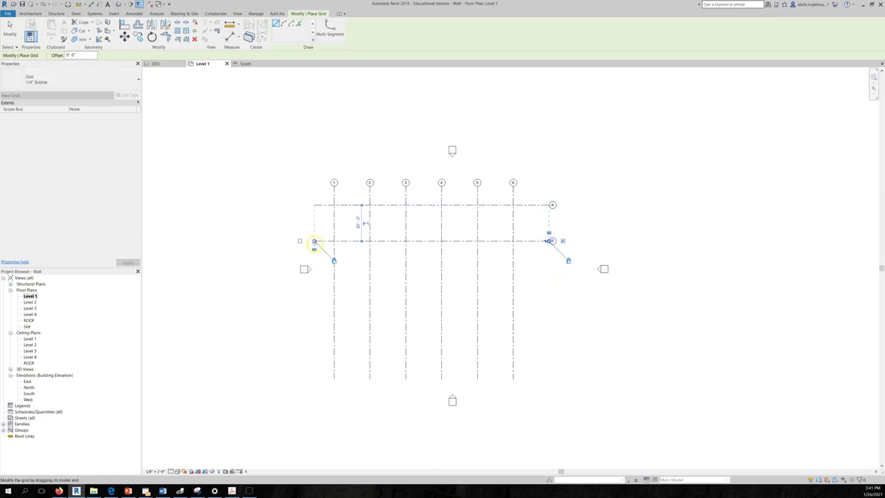
Add the third and fourth horizontal grid lines at 20' spacing below grid B, aligned with the ends of the existing ones
{"action": "left_click", "coordinate": [314, 242]}
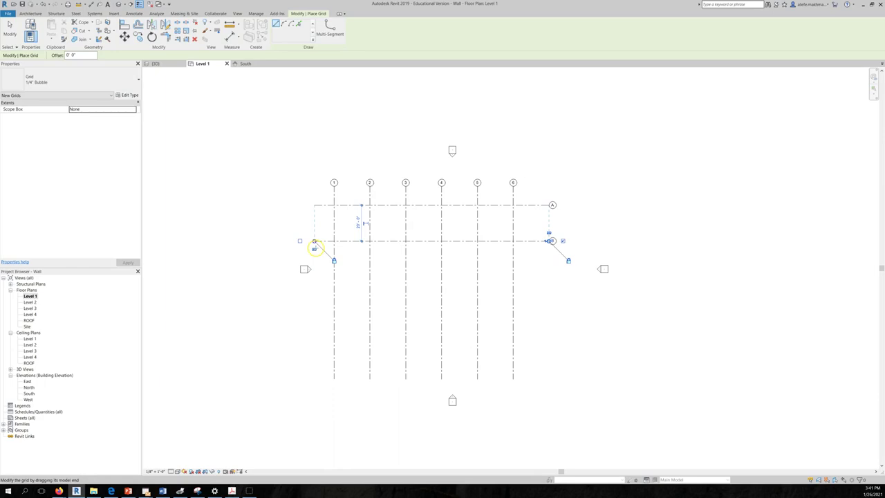
{"action": "left_click", "coordinate": [314, 243]}
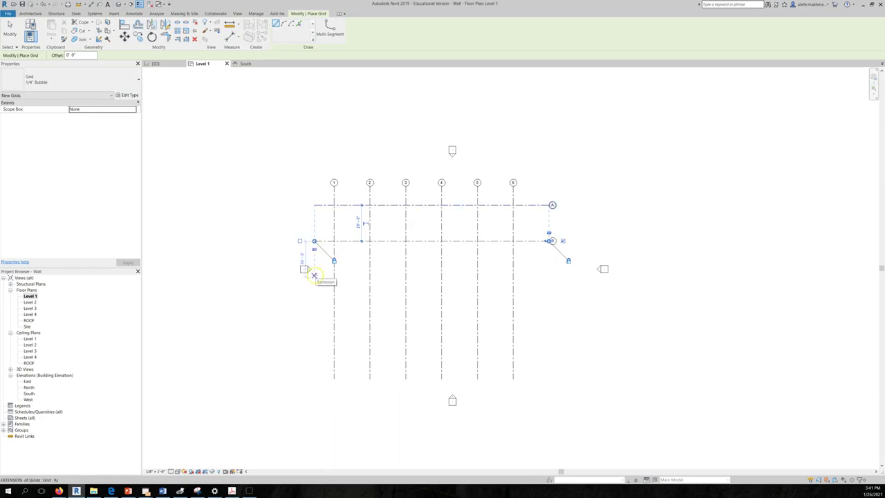
{"action": "left_click", "coordinate": [314, 275]}
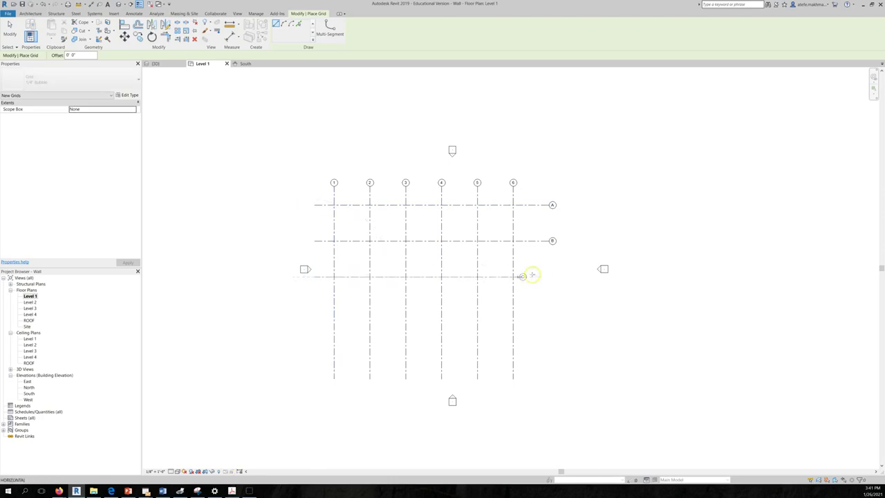
{"action": "left_click", "coordinate": [550, 276]}
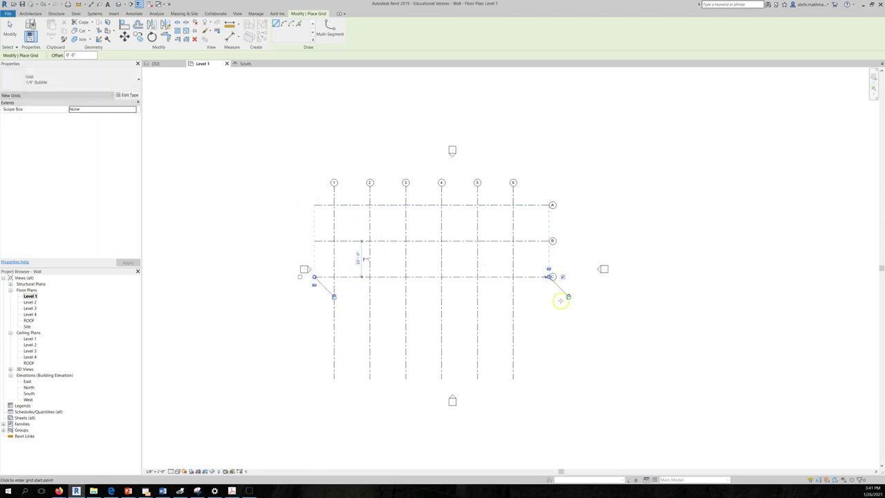
{"action": "left_click", "coordinate": [312, 314]}
{"action": "key", "text": "Escape"}
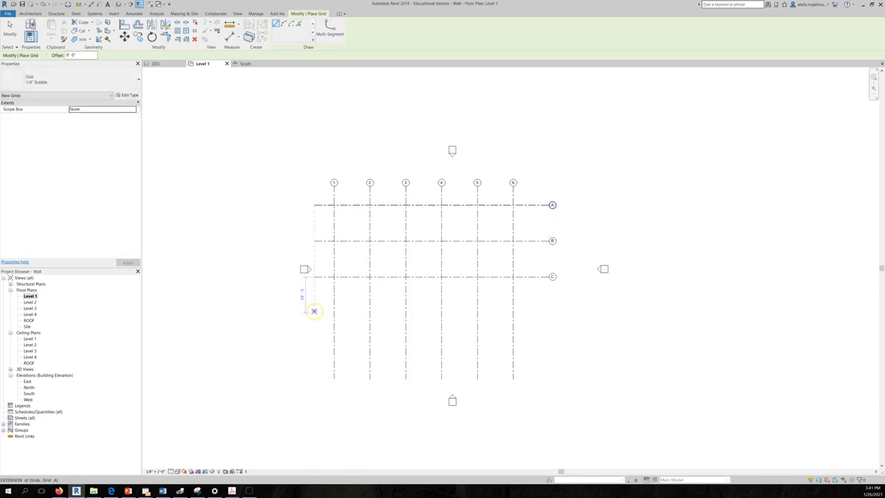
{"action": "left_click", "coordinate": [315, 312]}
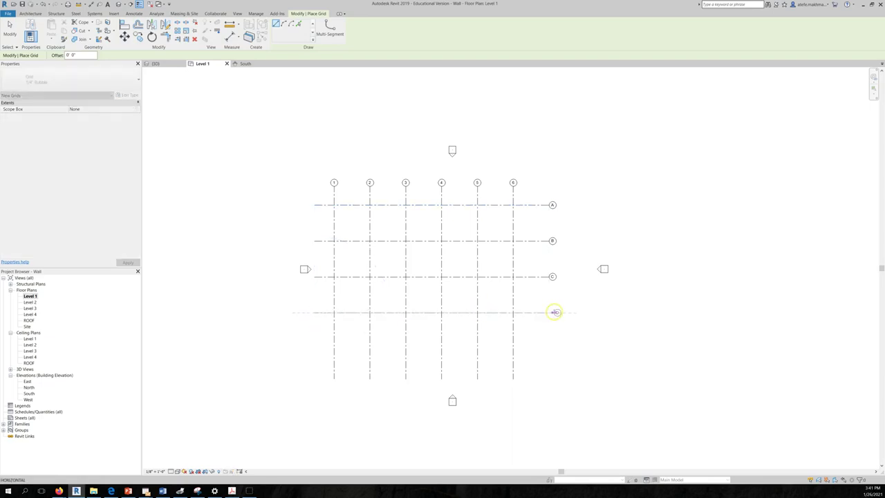
{"action": "left_click", "coordinate": [552, 312]}
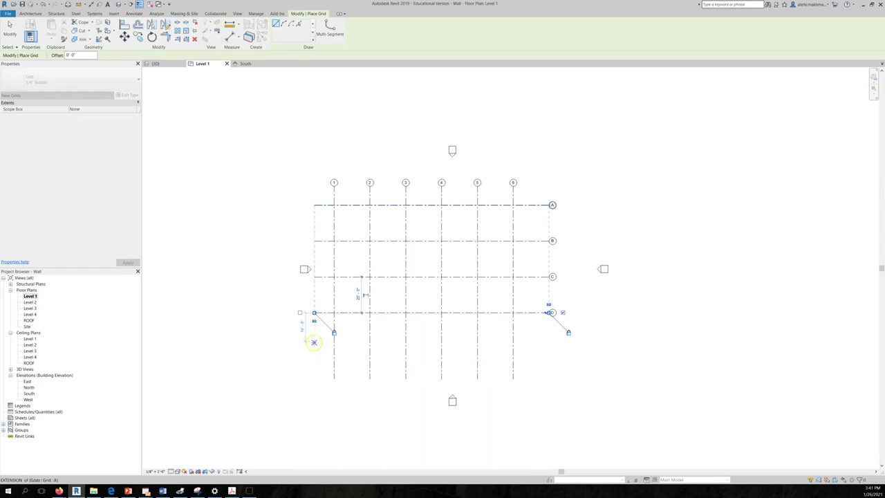
Draw a fifth horizontal grid line 20' below grid D, aligned with the others, and finish placing grids
{"action": "left_click", "coordinate": [314, 343]}
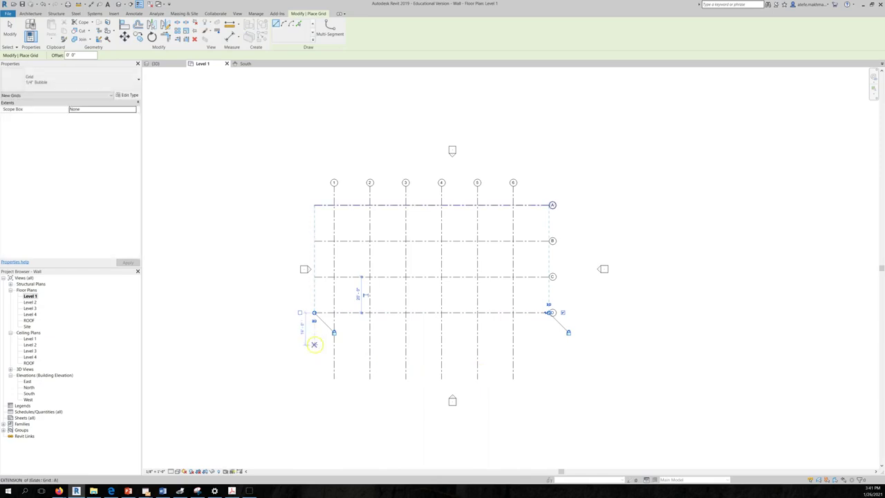
{"action": "left_click", "coordinate": [314, 347]}
{"action": "left_click", "coordinate": [550, 348]}
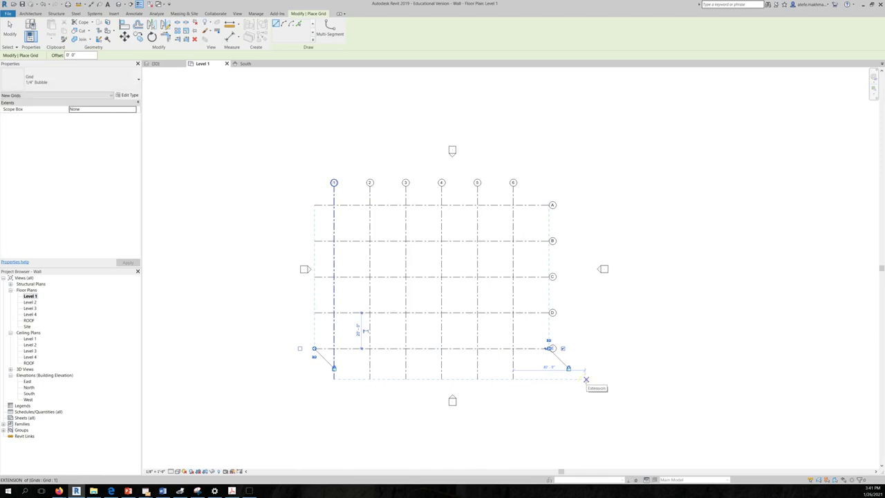
{"action": "key", "text": "Escape"}
{"action": "key", "text": "Escape"}
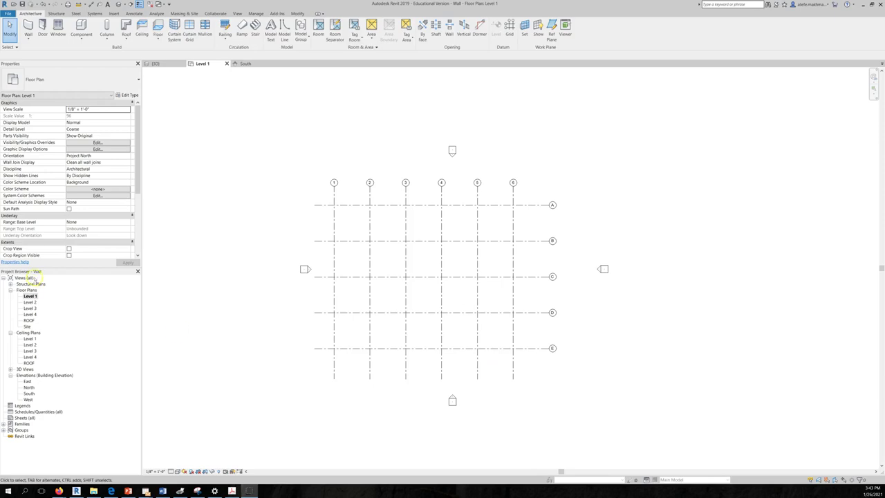
Set up a new wall on Level 1 with the Basic Wall Generic - 12" type and an unconnected top
{"action": "left_click", "coordinate": [30, 296]}
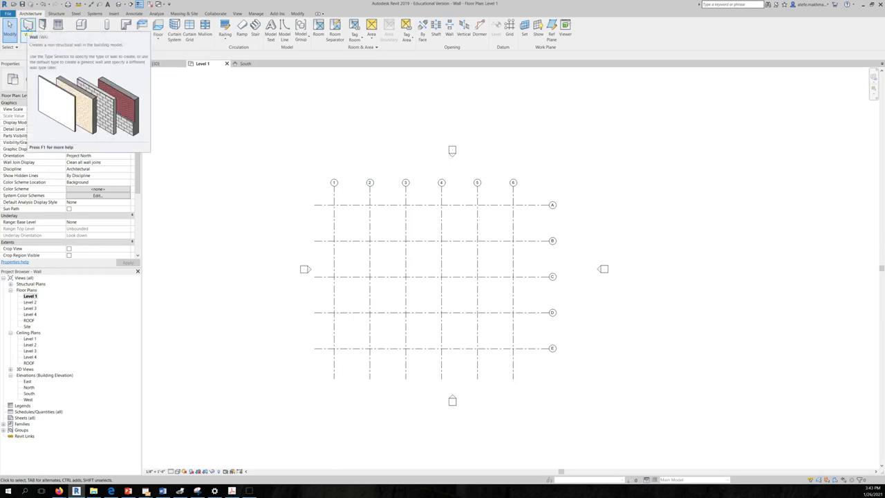
{"action": "left_click", "coordinate": [28, 25]}
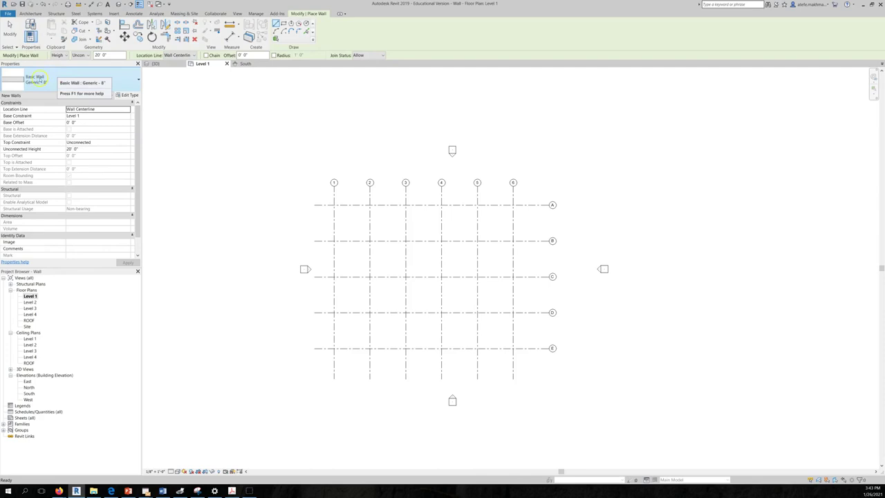
{"action": "left_click", "coordinate": [33, 82]}
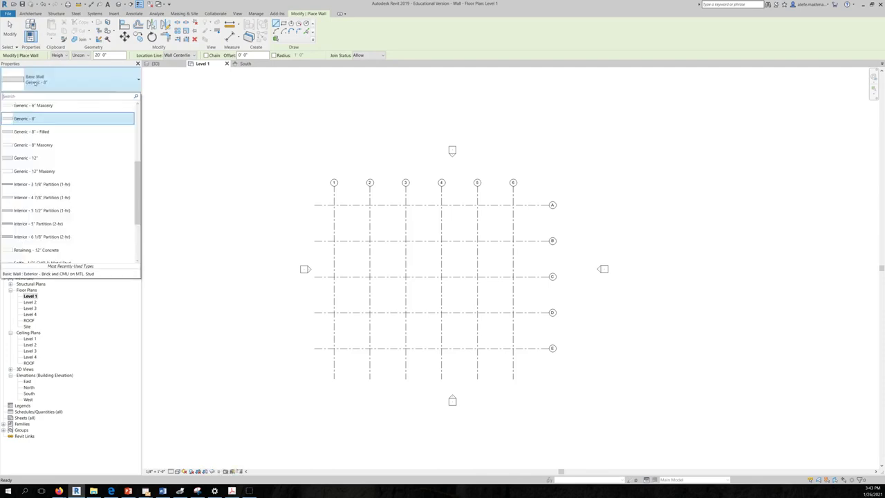
{"action": "left_click", "coordinate": [28, 159]}
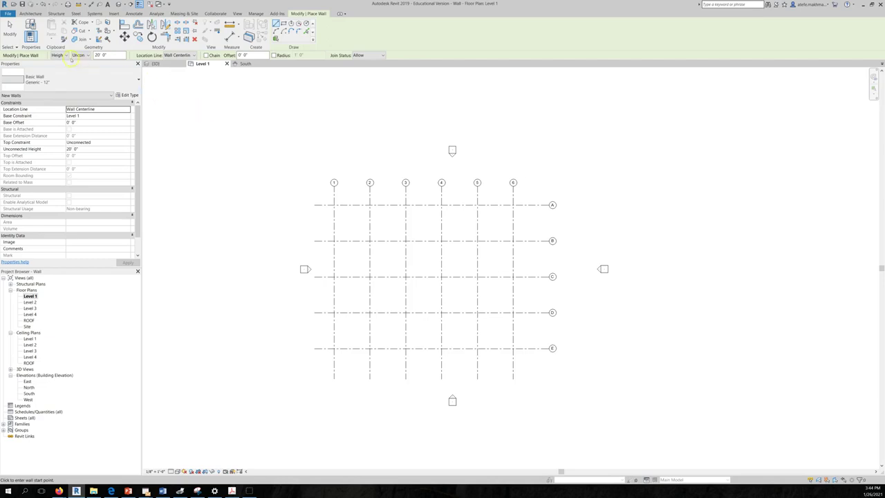
{"action": "left_click", "coordinate": [87, 55]}
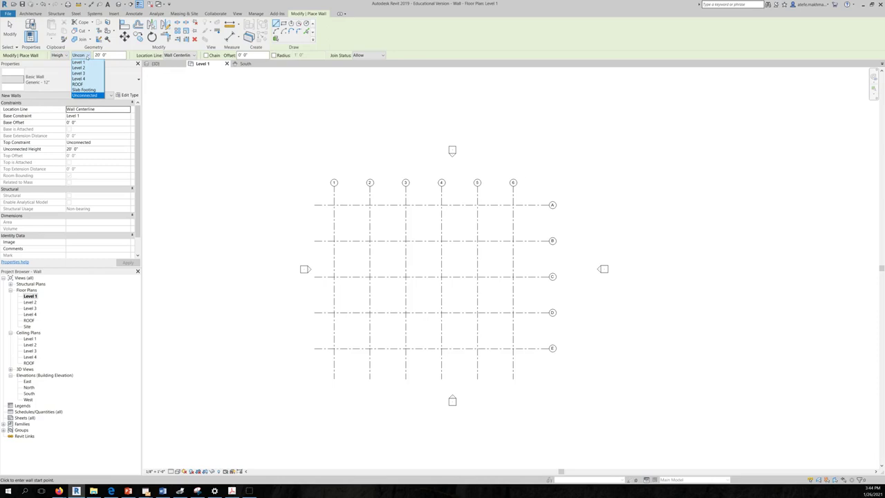
{"action": "left_click", "coordinate": [87, 55]}
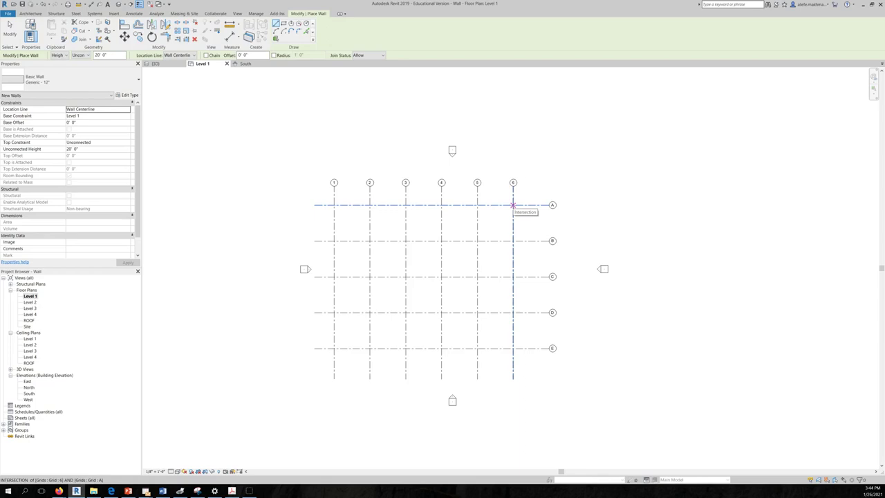
Draw an 80' wall along grid A, from the intersection with grid 6 toward grid 2
{"action": "left_click", "coordinate": [513, 205]}
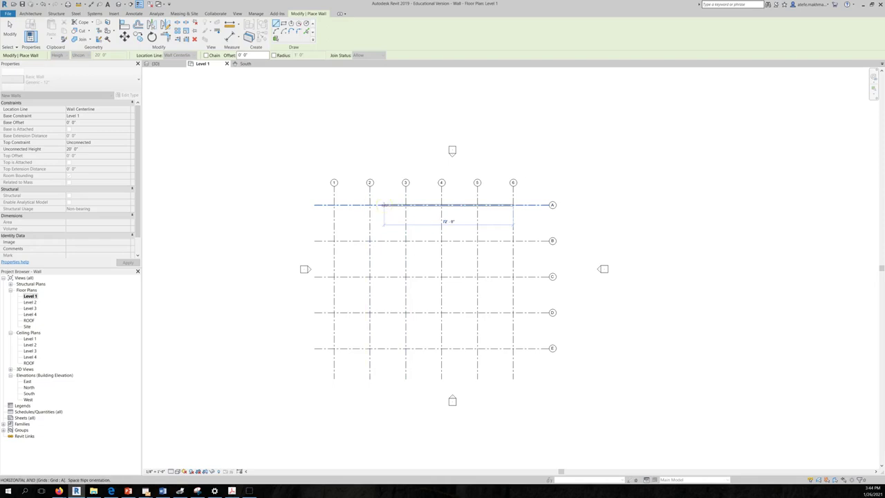
{"action": "type", "text": "80"}
{"action": "key", "text": "Return"}
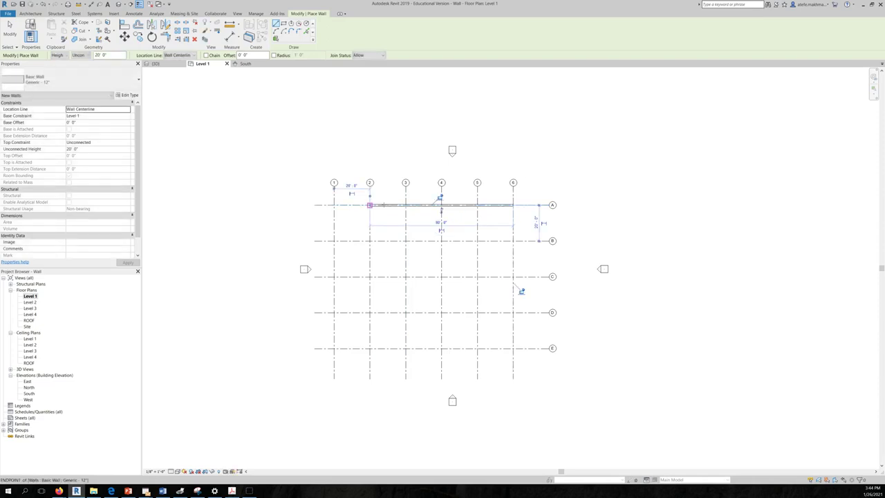
Draw an 80' wall down grid 2, from the end of the grid A wall to grid E
{"action": "left_click", "coordinate": [370, 205]}
{"action": "left_click", "coordinate": [370, 221]}
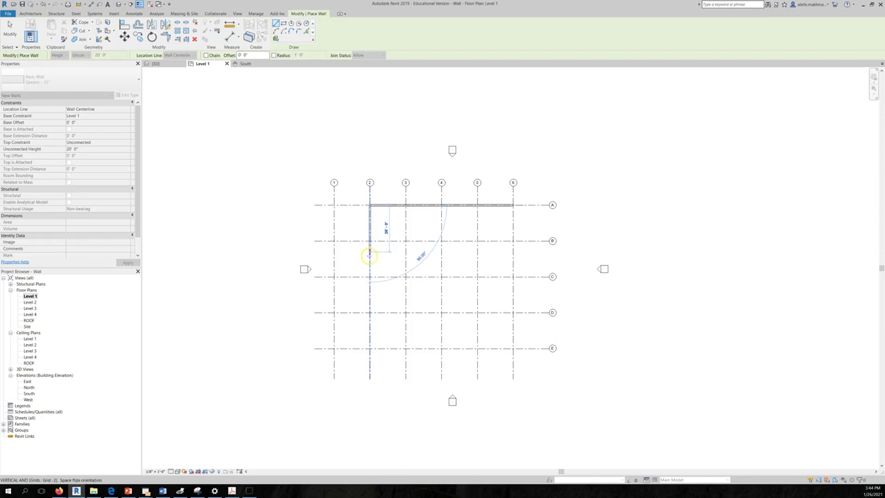
{"action": "type", "text": "8"}
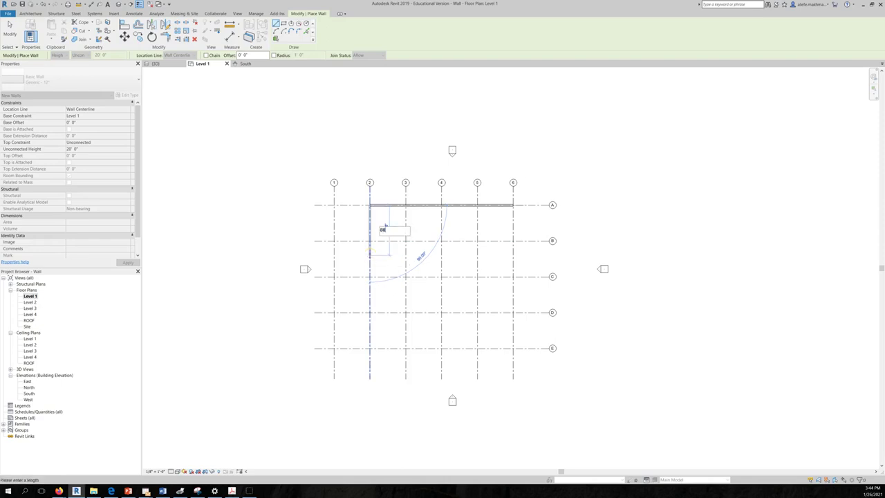
{"action": "type", "text": "0"}
{"action": "key", "text": "Return"}
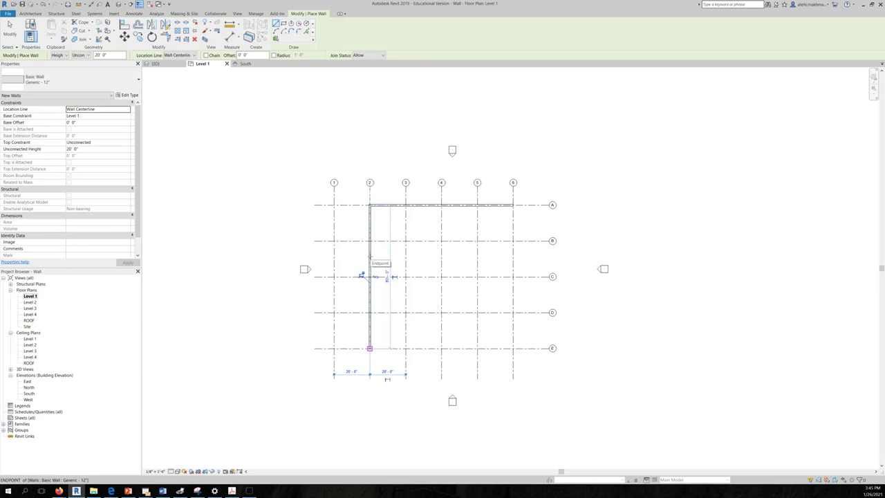
Draw a 40' wall along grid E, from the corner at grid 2 to the intersection with grid 4
{"action": "left_click", "coordinate": [369, 348]}
{"action": "left_click", "coordinate": [441, 348]}
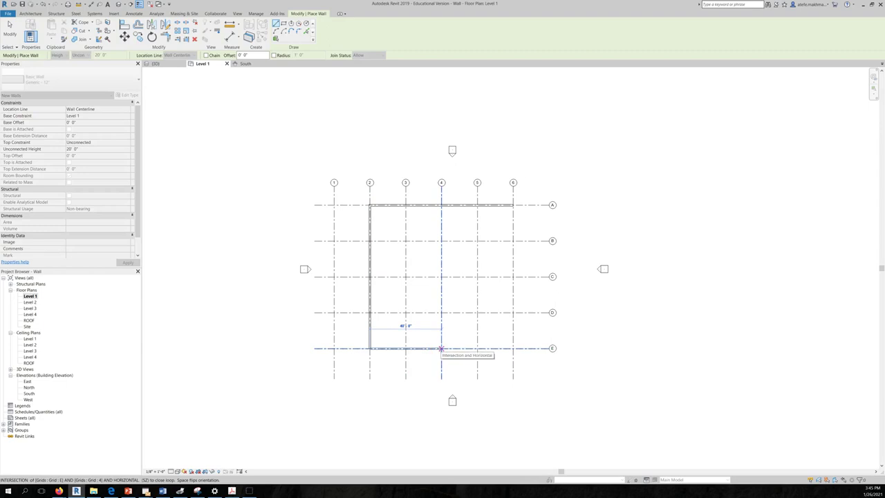
{"action": "left_click", "coordinate": [441, 348]}
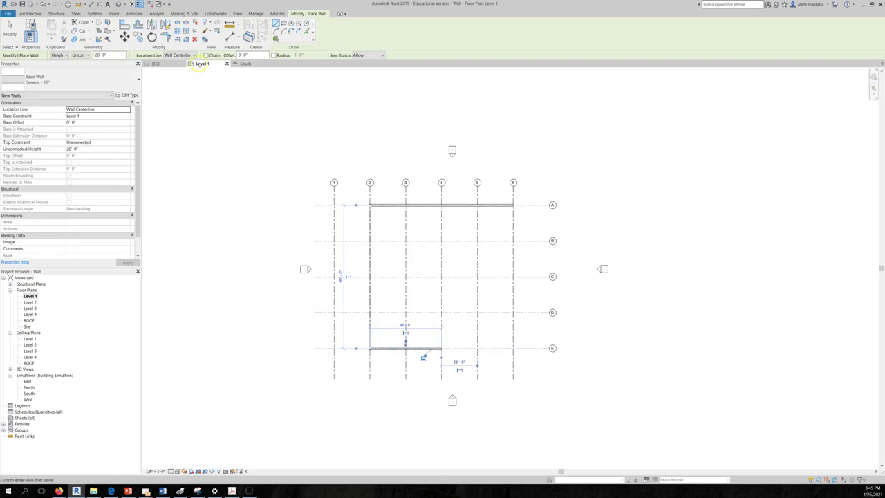
Draw chained walls from the grid 4/E corner along grid 4 to C, along grid C to 6, and along grid 6 to A
{"action": "left_click", "coordinate": [207, 55]}
{"action": "left_click", "coordinate": [442, 348]}
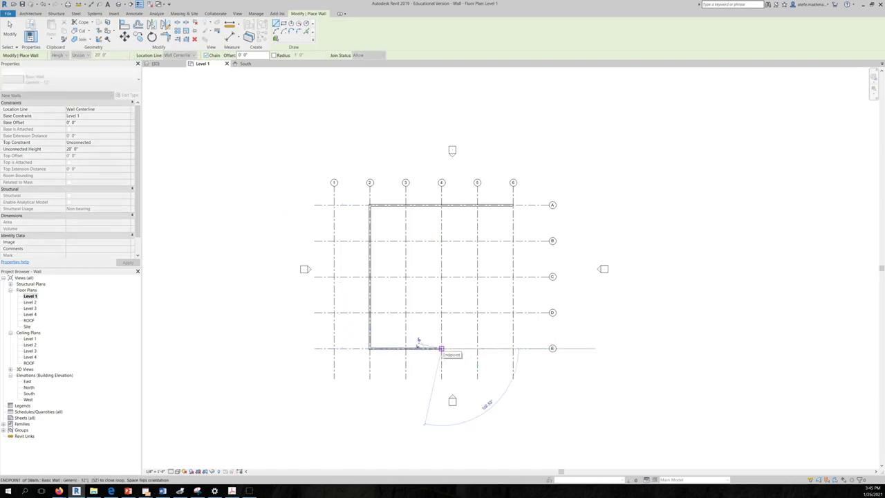
{"action": "left_click", "coordinate": [441, 276]}
{"action": "left_click", "coordinate": [513, 277]}
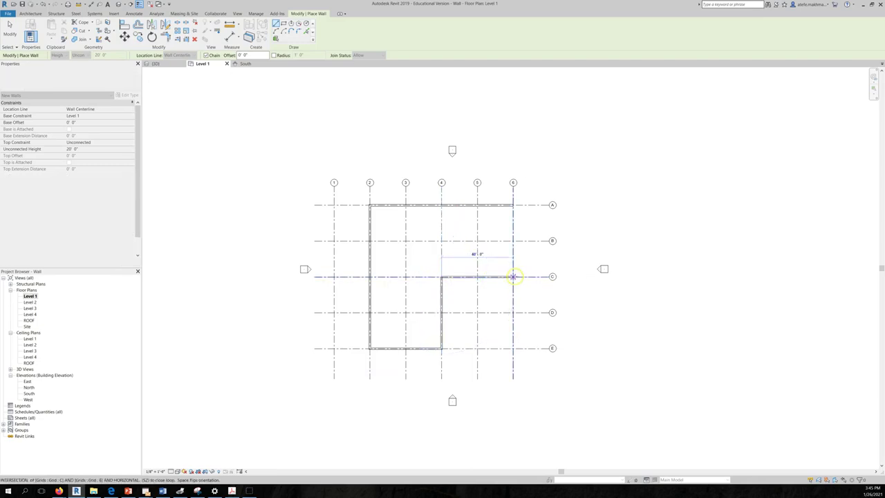
{"action": "left_click", "coordinate": [513, 205]}
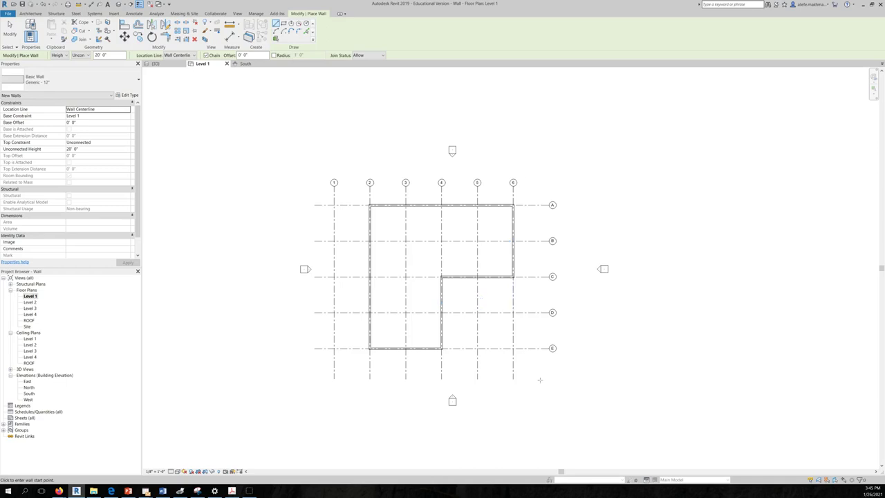
{"action": "key", "text": "Escape"}
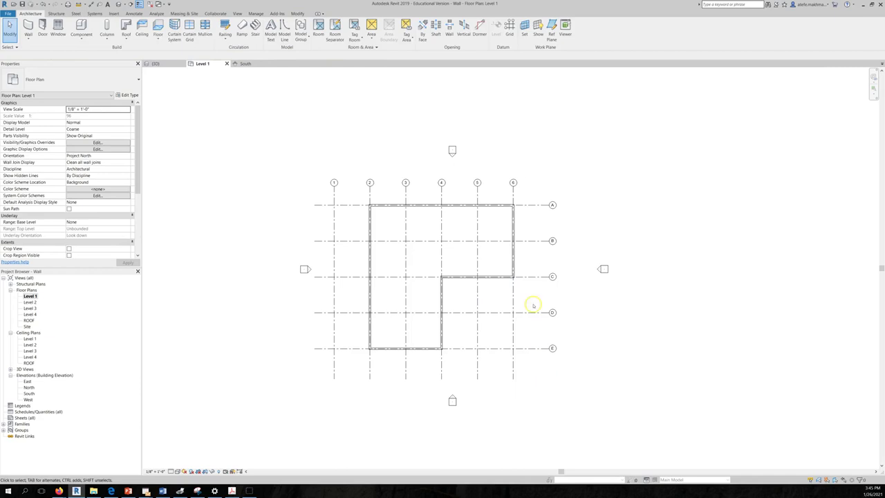
Delete the wall on grid 6 between grids A and C, and show the remaining walls in the default 3D view
{"action": "left_click", "coordinate": [514, 264]}
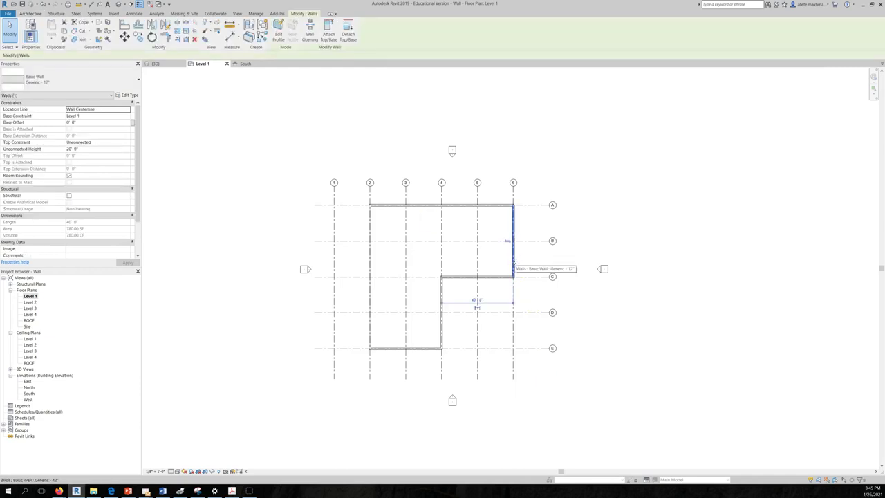
{"action": "key", "text": "Delete"}
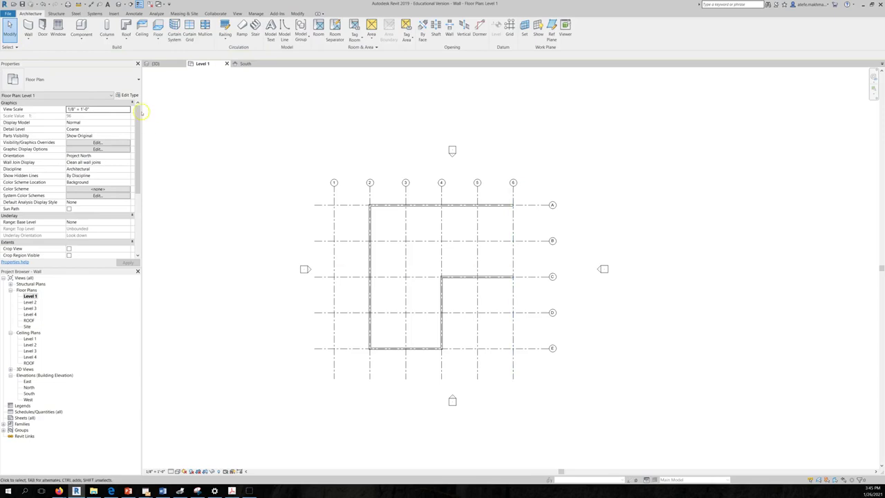
{"action": "left_click", "coordinate": [120, 5]}
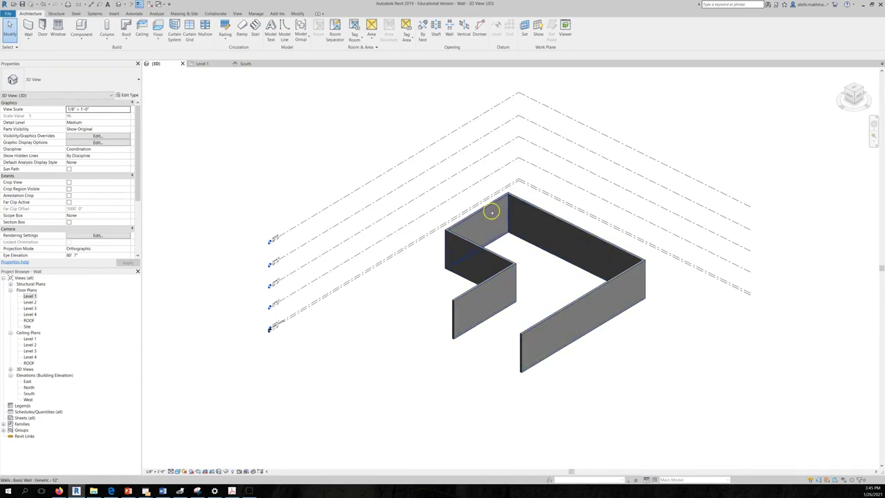
{"action": "middle_click_drag", "start_coordinate": [515, 276], "coordinate": [510, 292], "text": "shift"}
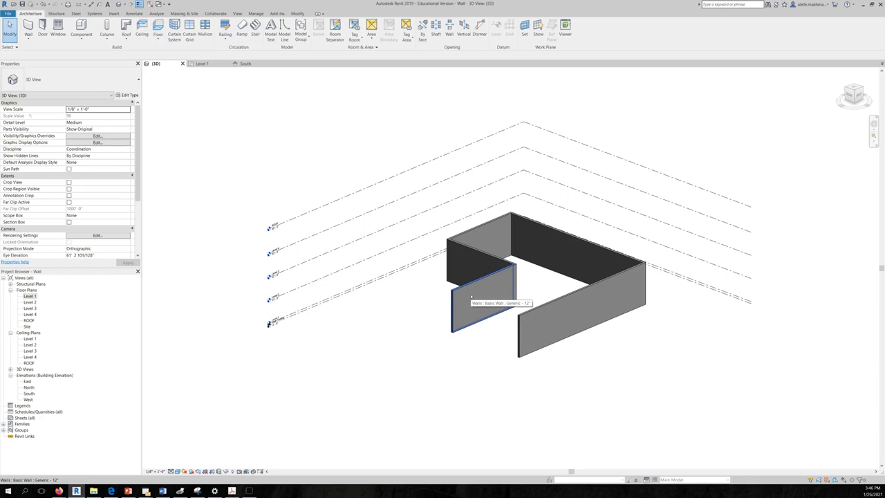
Select the whole chain of connected walls and set their top constraint to Up to level: ROOF
{"action": "key", "text": "Tab"}
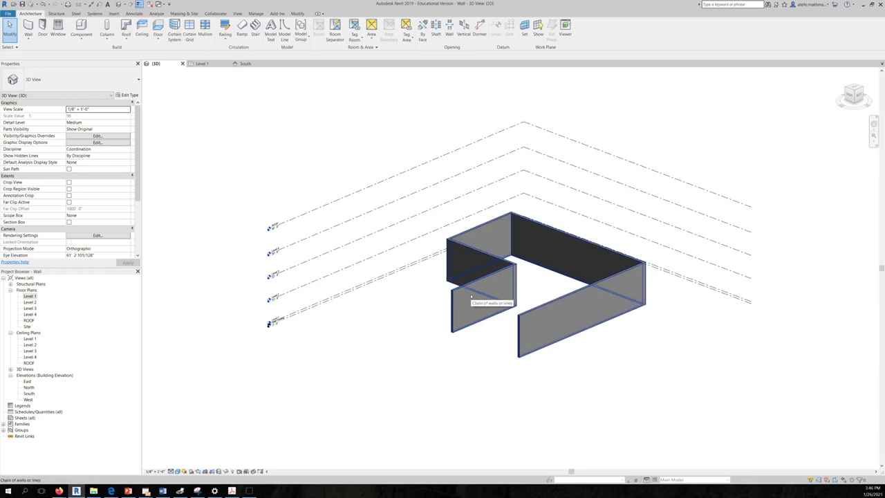
{"action": "left_click", "coordinate": [471, 296]}
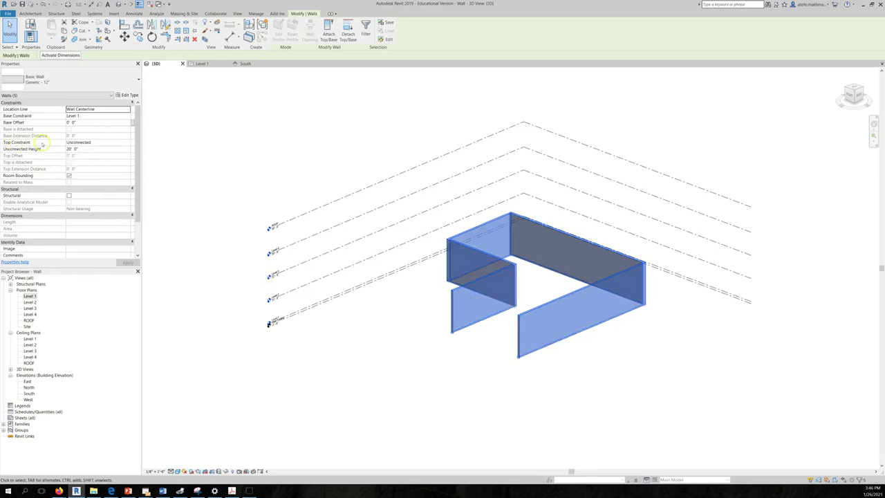
{"action": "left_click", "coordinate": [127, 143]}
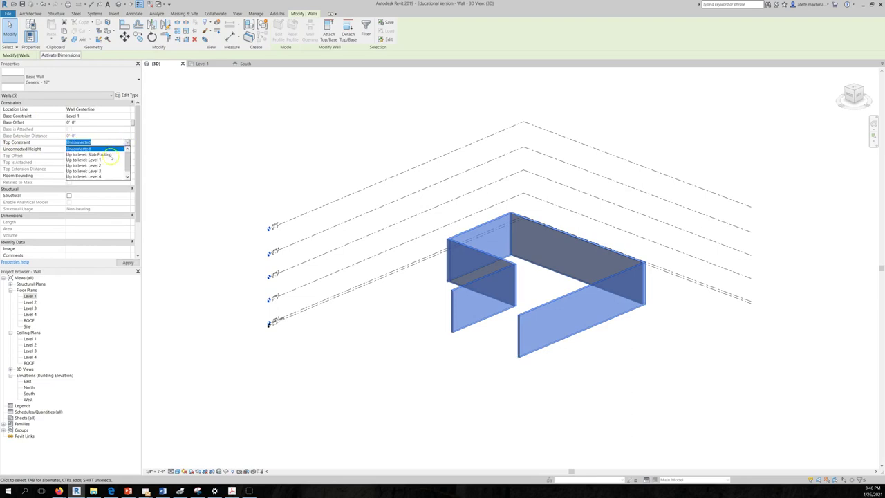
{"action": "scroll", "coordinate": [128, 164], "scroll_direction": "down", "scroll_amount": 1}
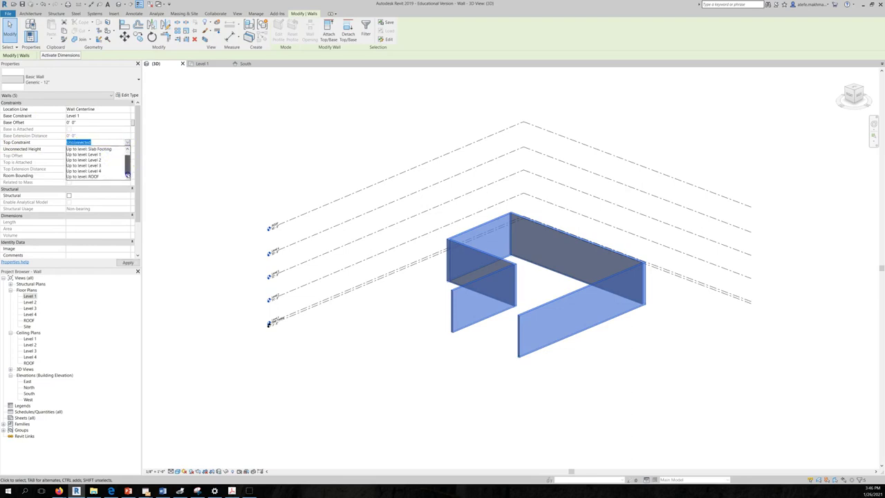
{"action": "left_click", "coordinate": [92, 177]}
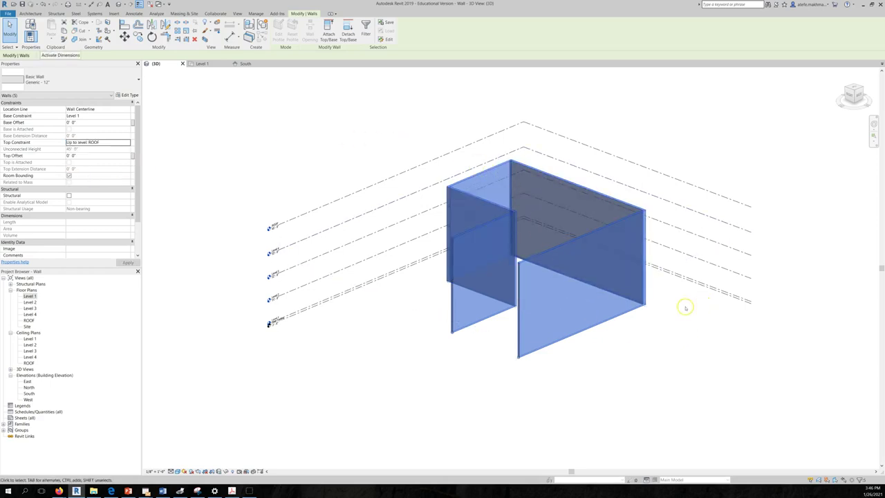
{"action": "left_click", "coordinate": [654, 329]}
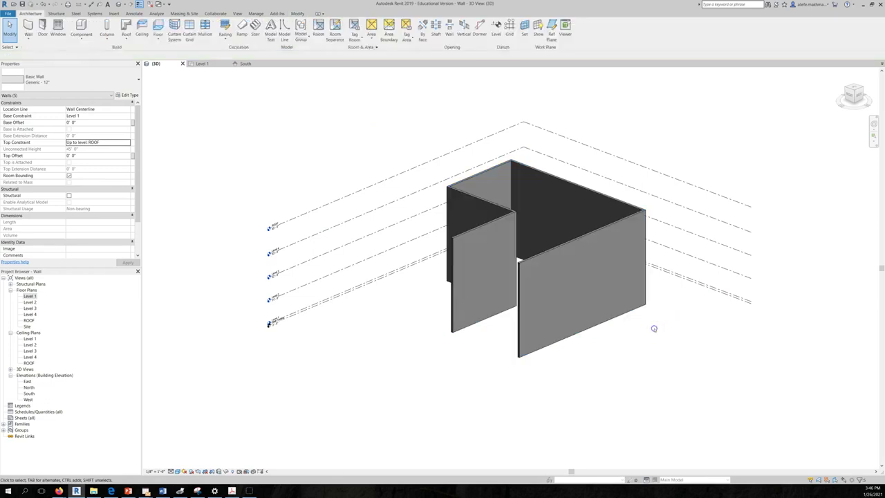
Highlight and select the entire chain of connected walls in 3D twice, clearing the selection each time
{"action": "middle_click_drag", "start_coordinate": [706, 80], "coordinate": [707, 103], "text": "shift"}
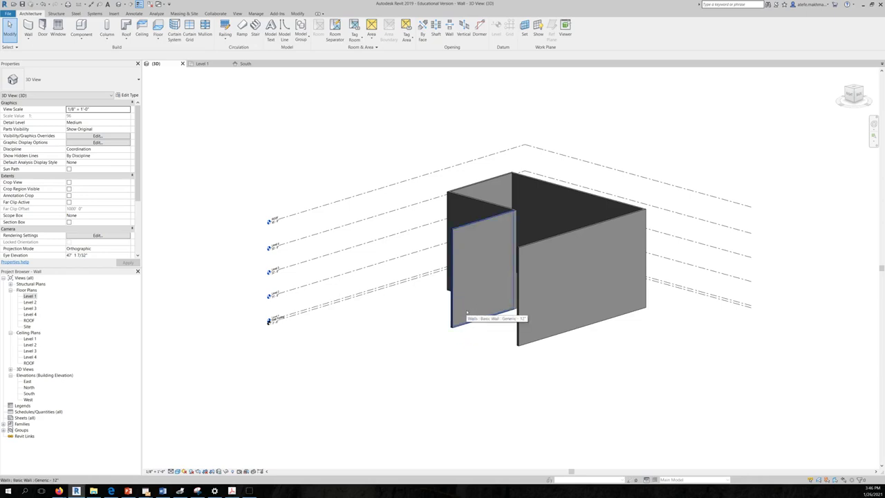
{"action": "key", "text": "Tab"}
{"action": "left_click", "coordinate": [466, 313]}
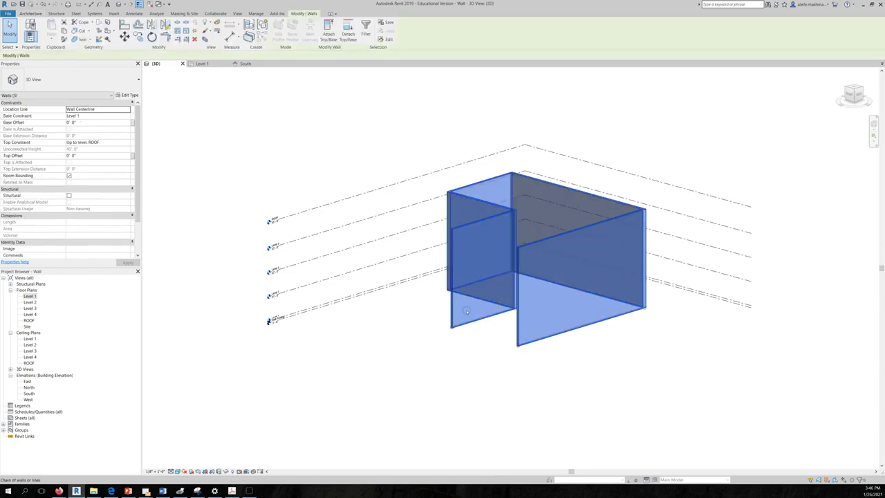
{"action": "left_click", "coordinate": [480, 343]}
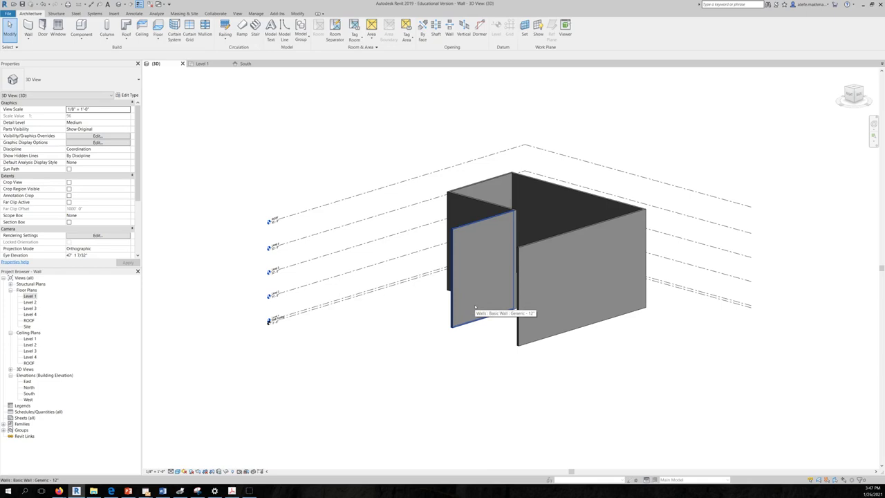
{"action": "key", "text": "Tab"}
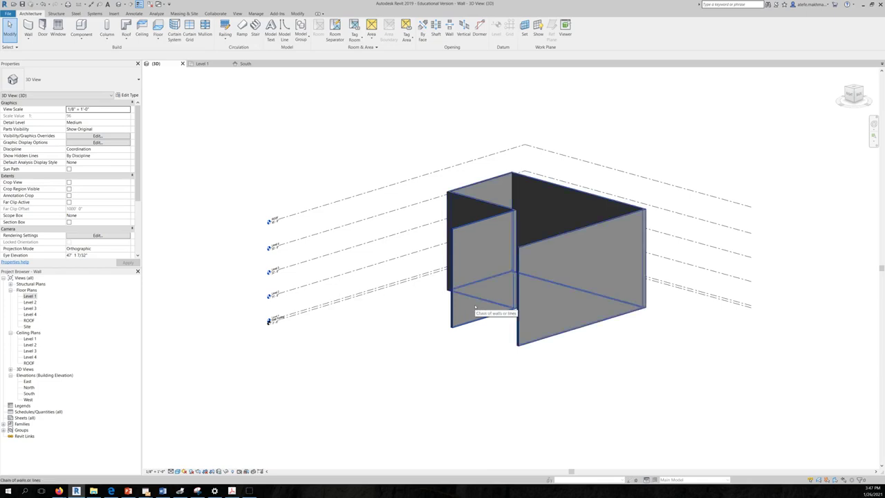
{"action": "left_click", "coordinate": [475, 307]}
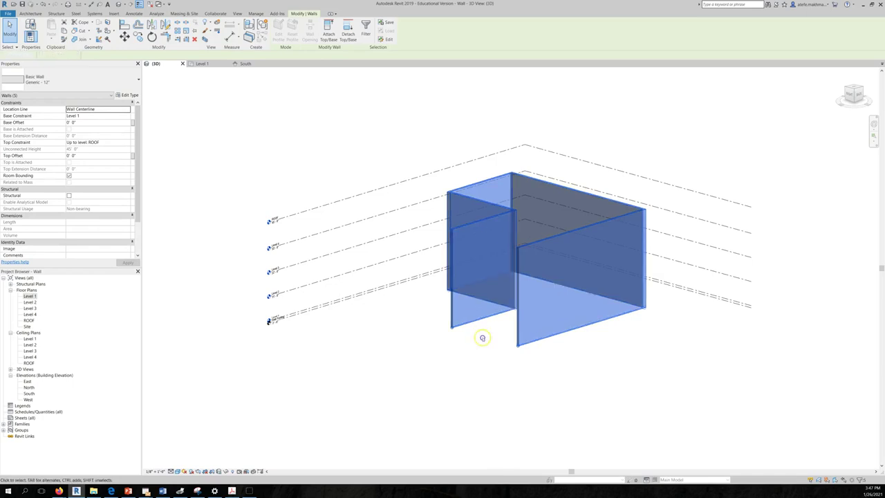
{"action": "left_click", "coordinate": [482, 338]}
{"action": "left_click", "coordinate": [483, 340]}
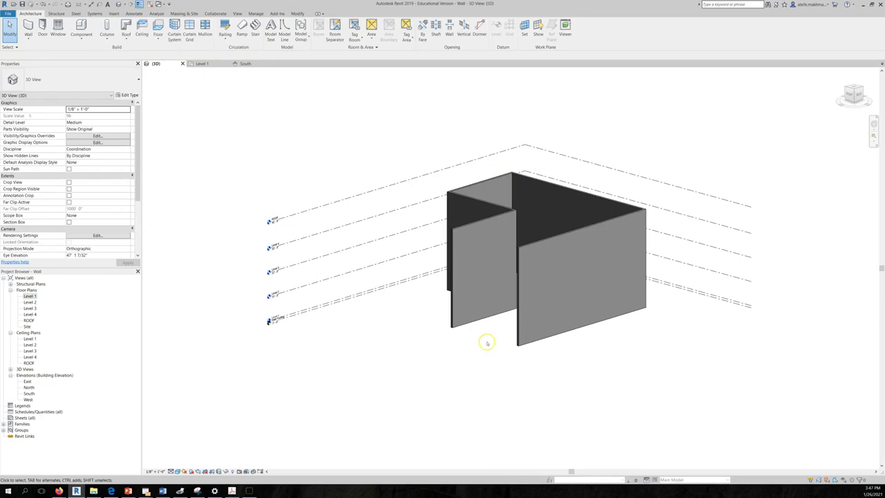
{"action": "left_click", "coordinate": [487, 343]}
{"action": "left_click", "coordinate": [493, 339]}
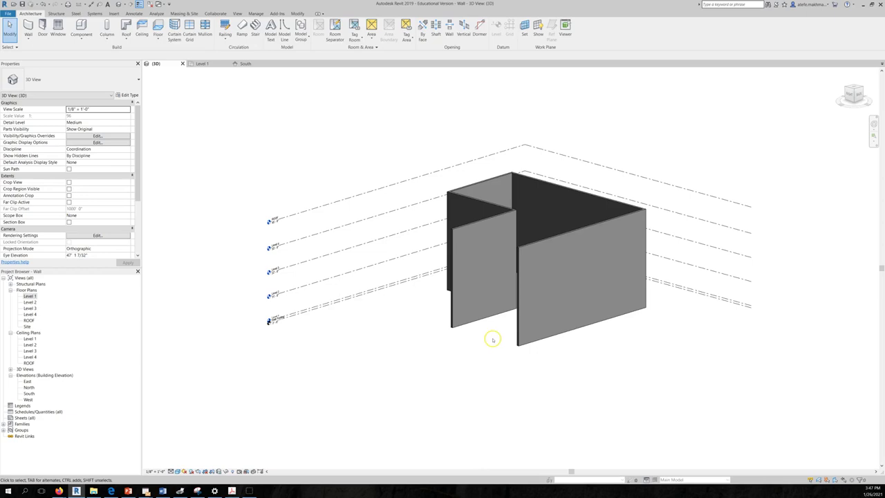